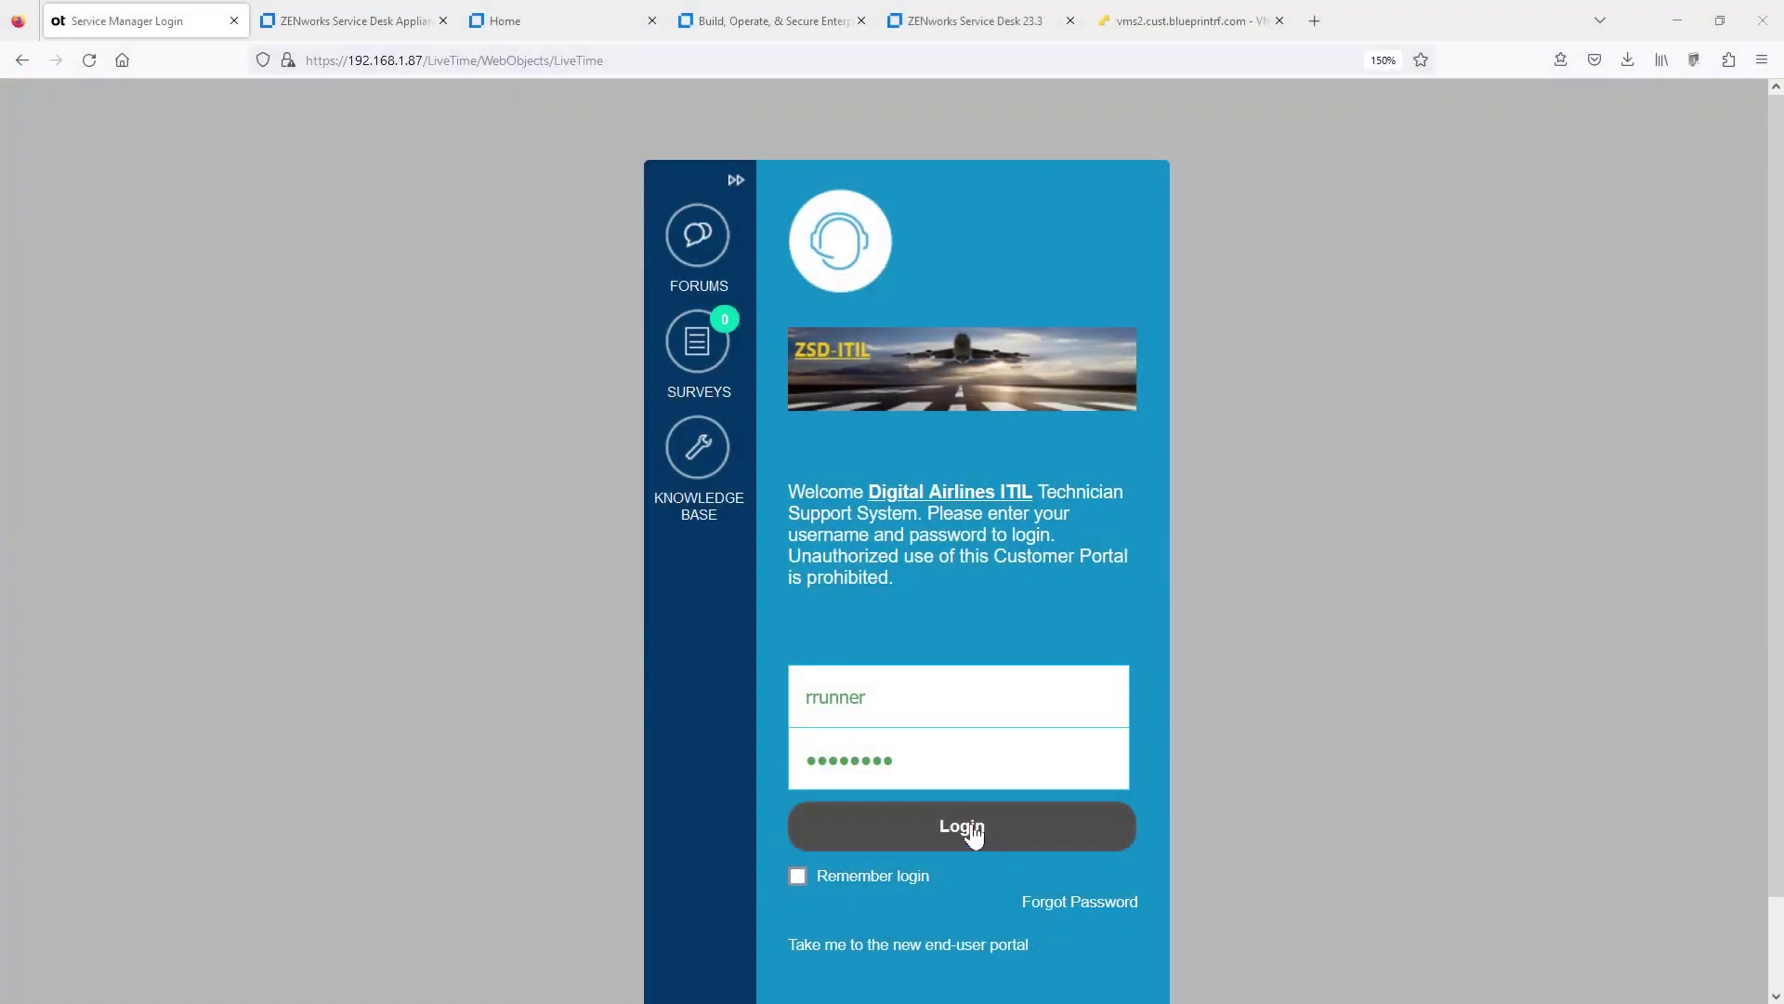
- Log in to Service Manager and open Setup > Licenses showing Service Manager Version #8.3
left_click(973, 834)
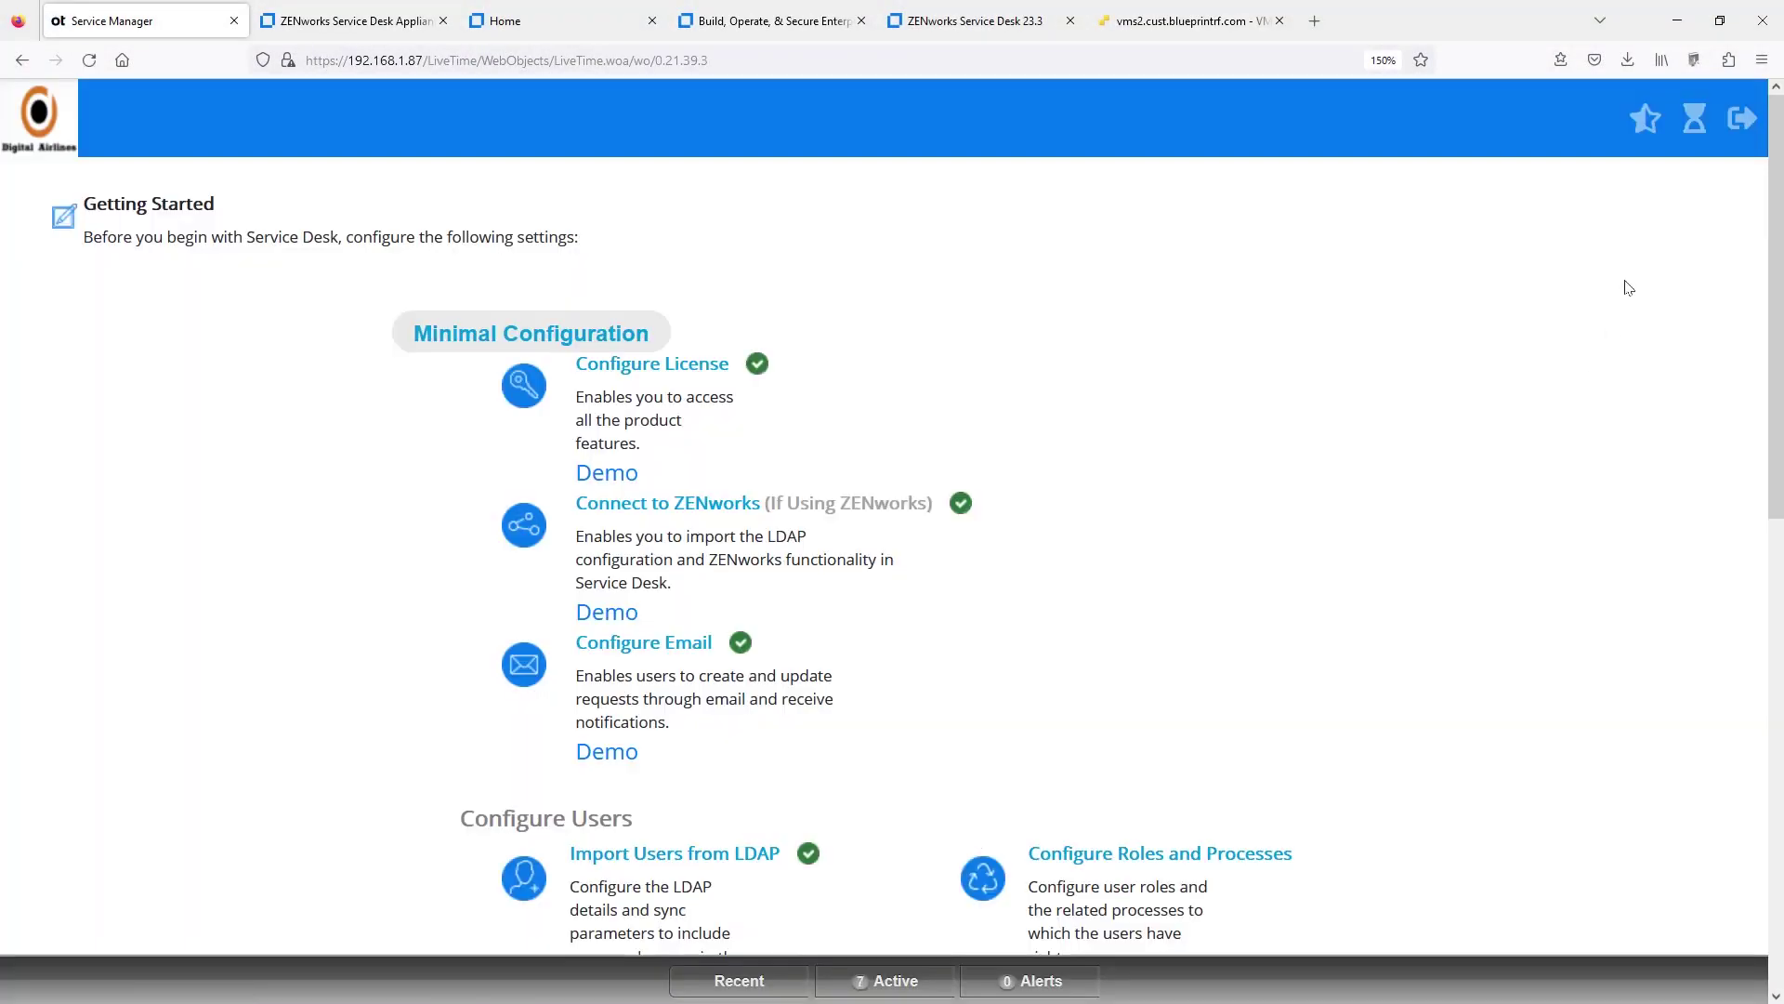
left_click(1694, 128)
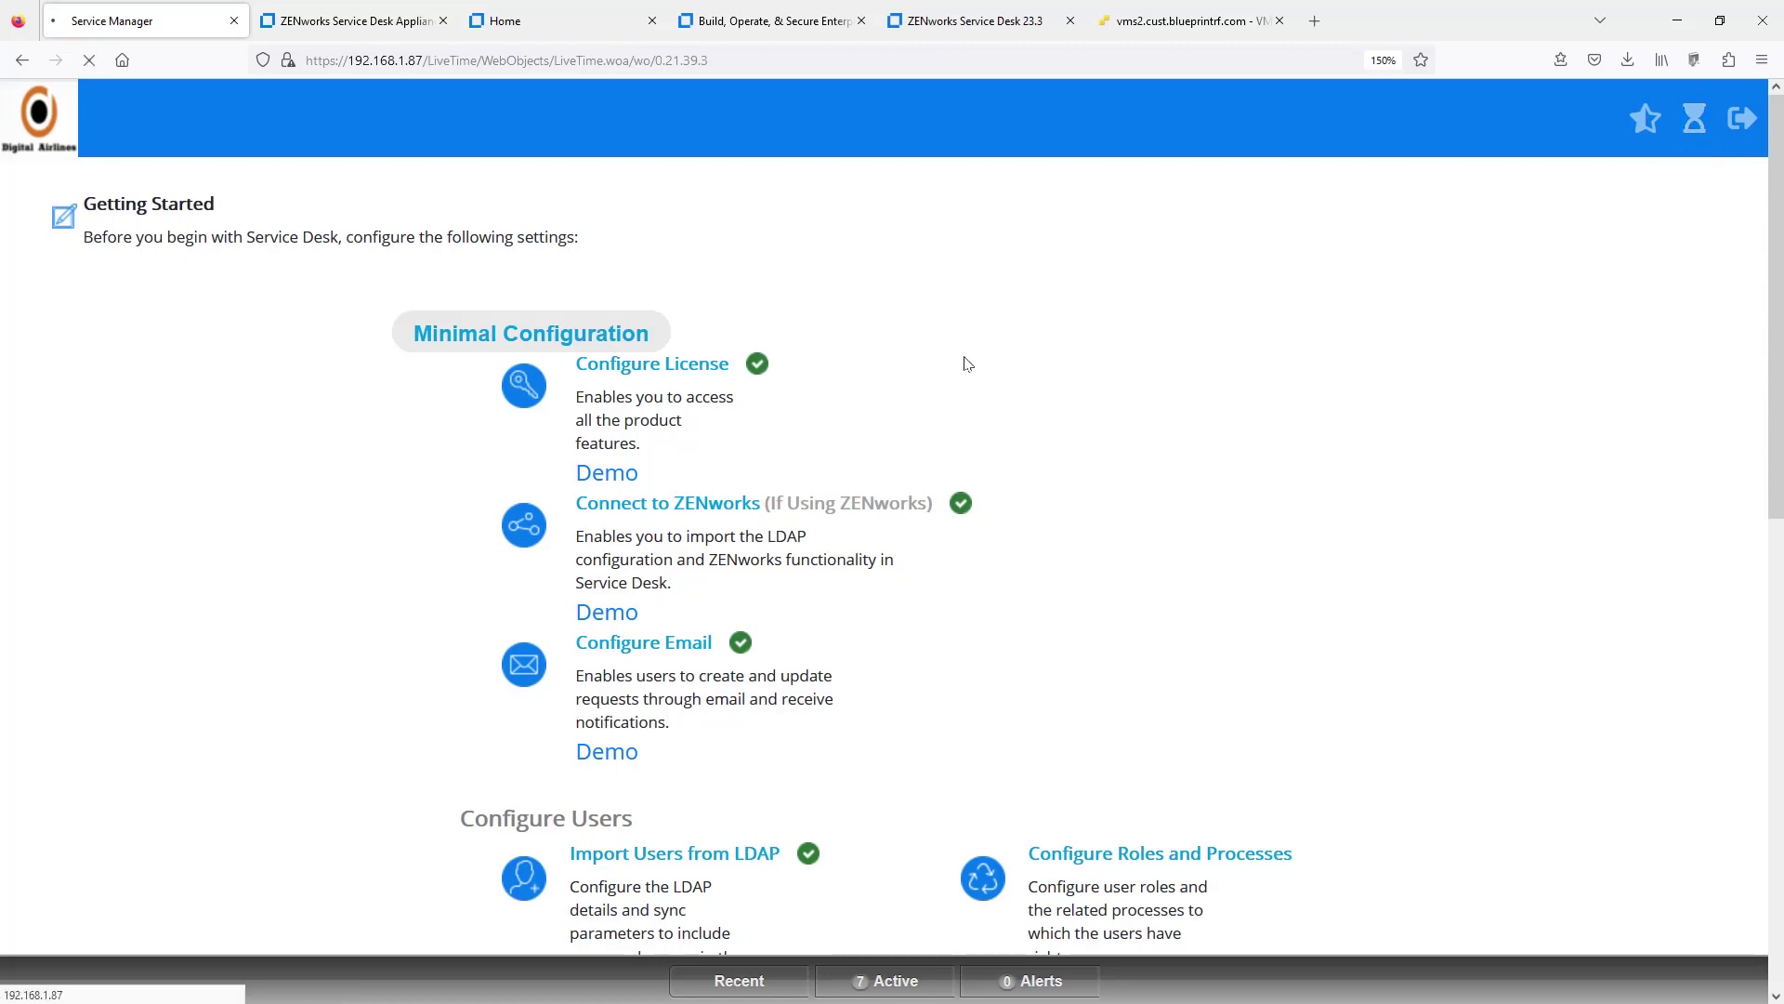
left_click(485, 136)
left_click(522, 176)
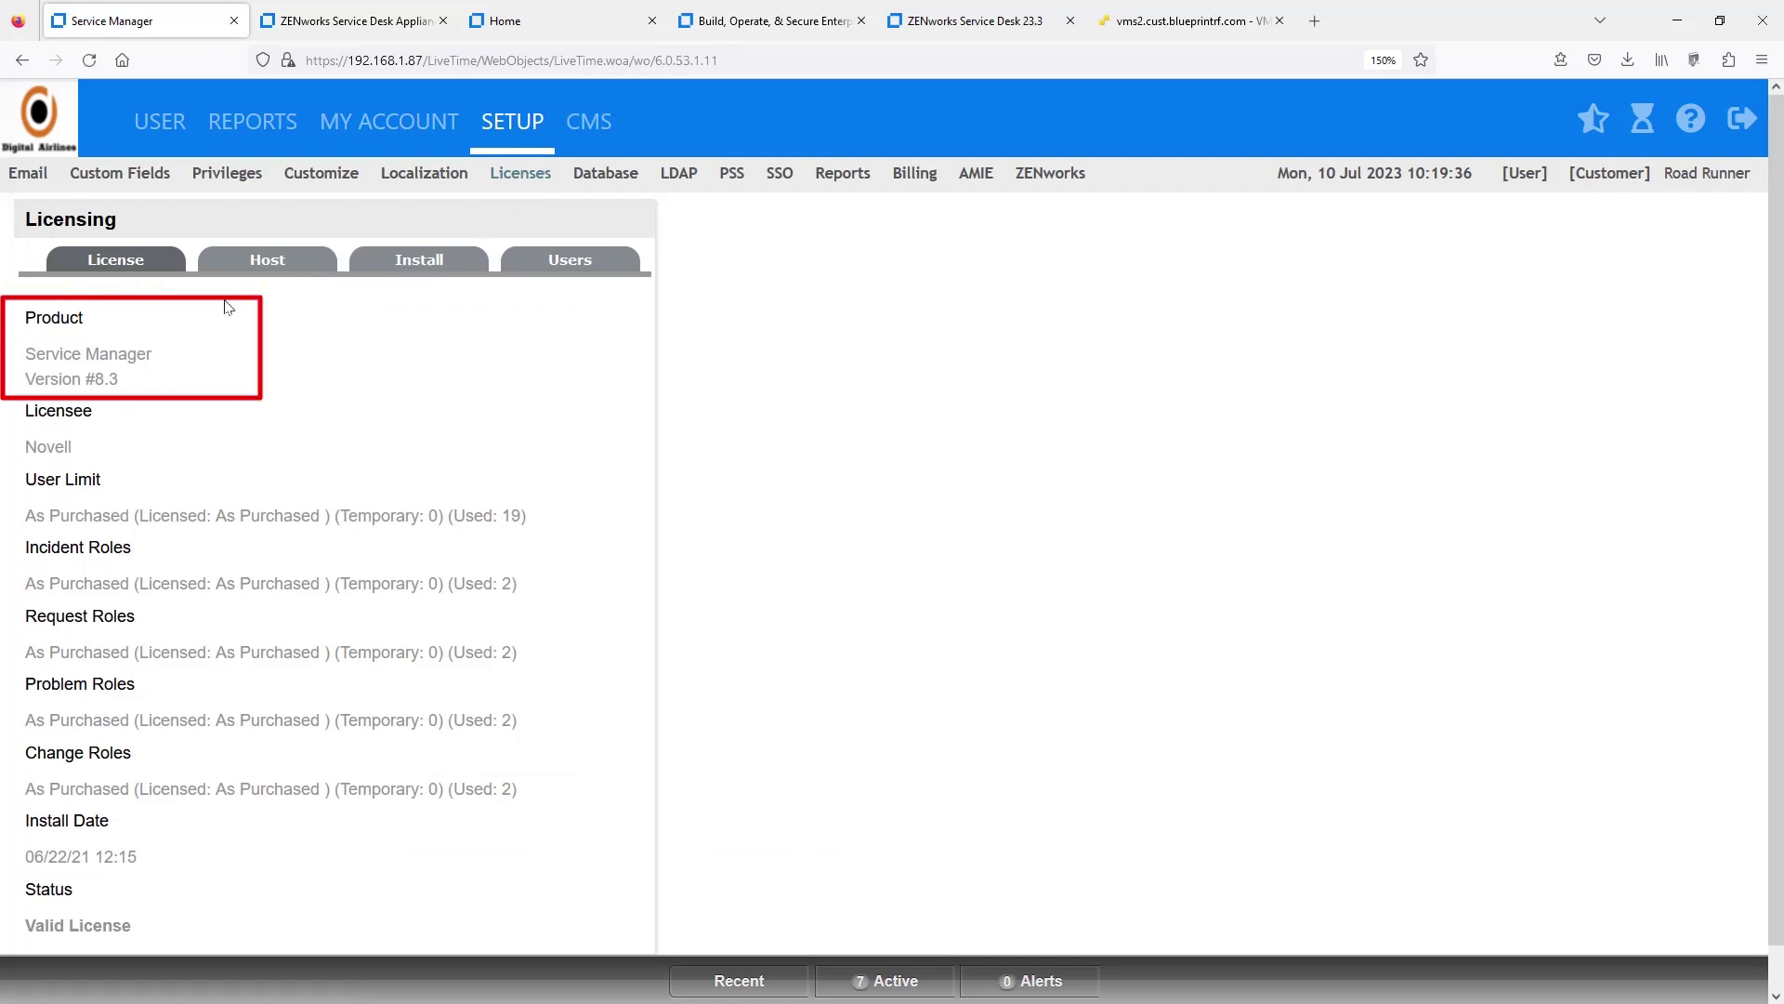
- Sign in to the appliance console with the saved root login and open the Online Update patch list
left_click(351, 20)
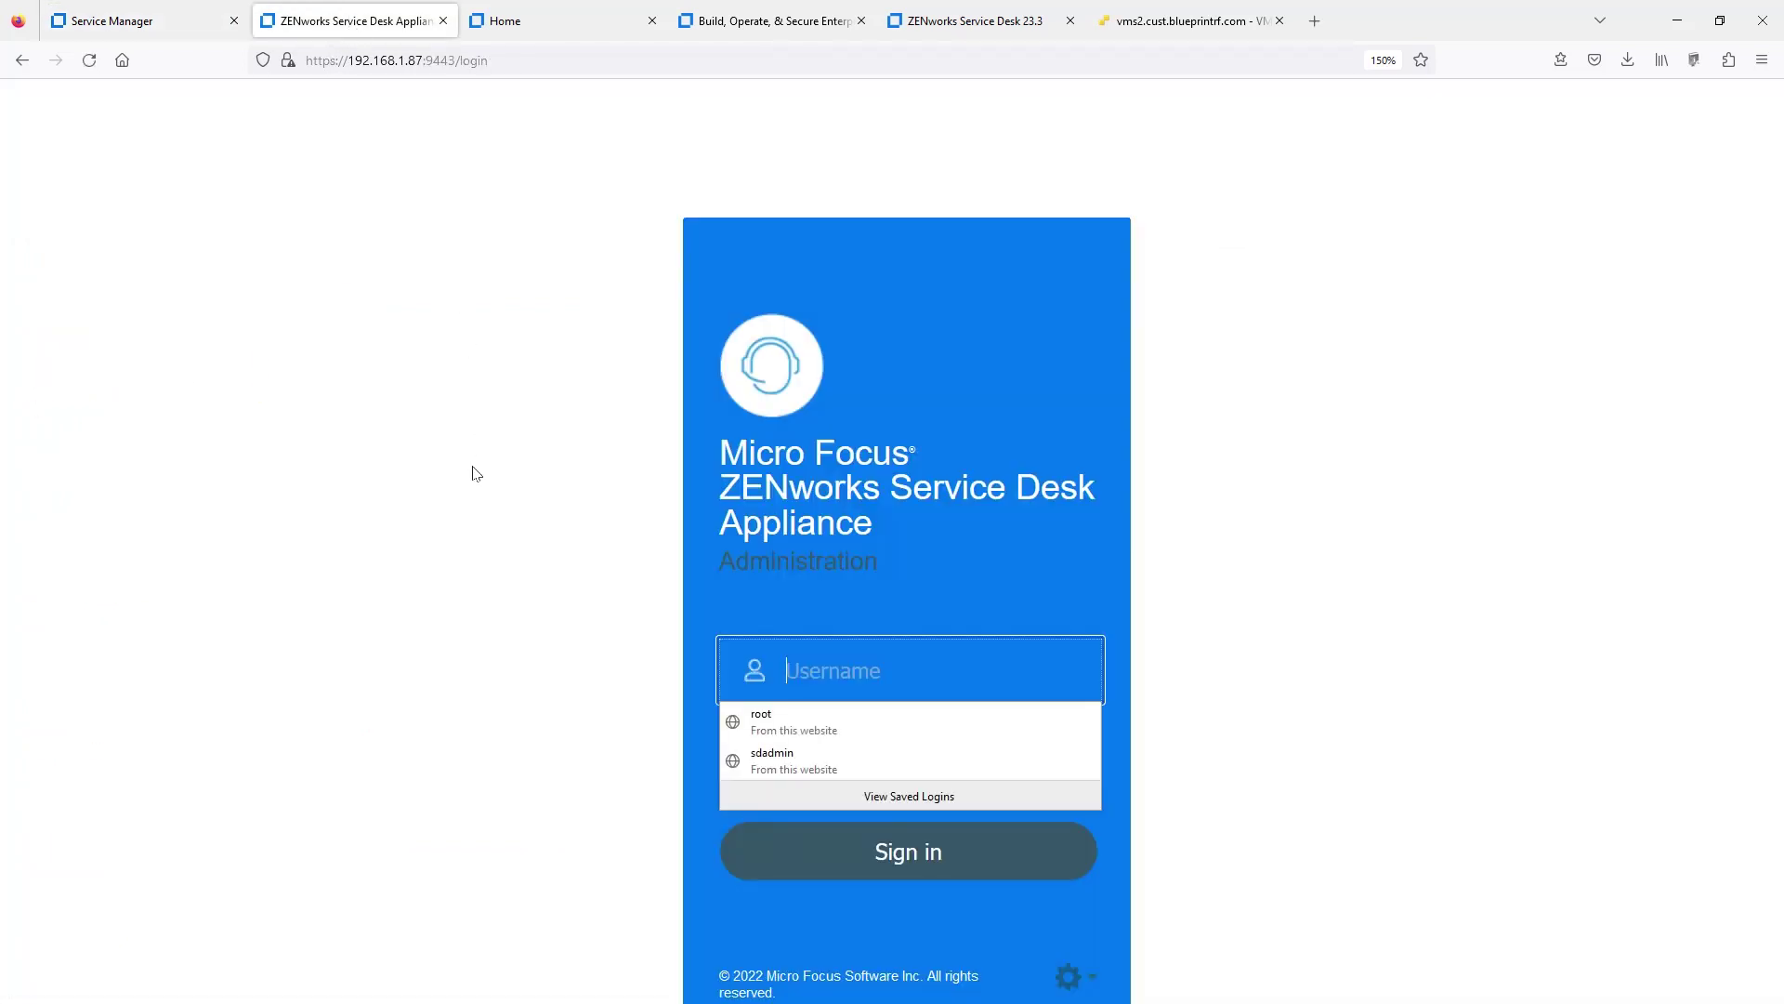
left_click(840, 717)
left_click(884, 860)
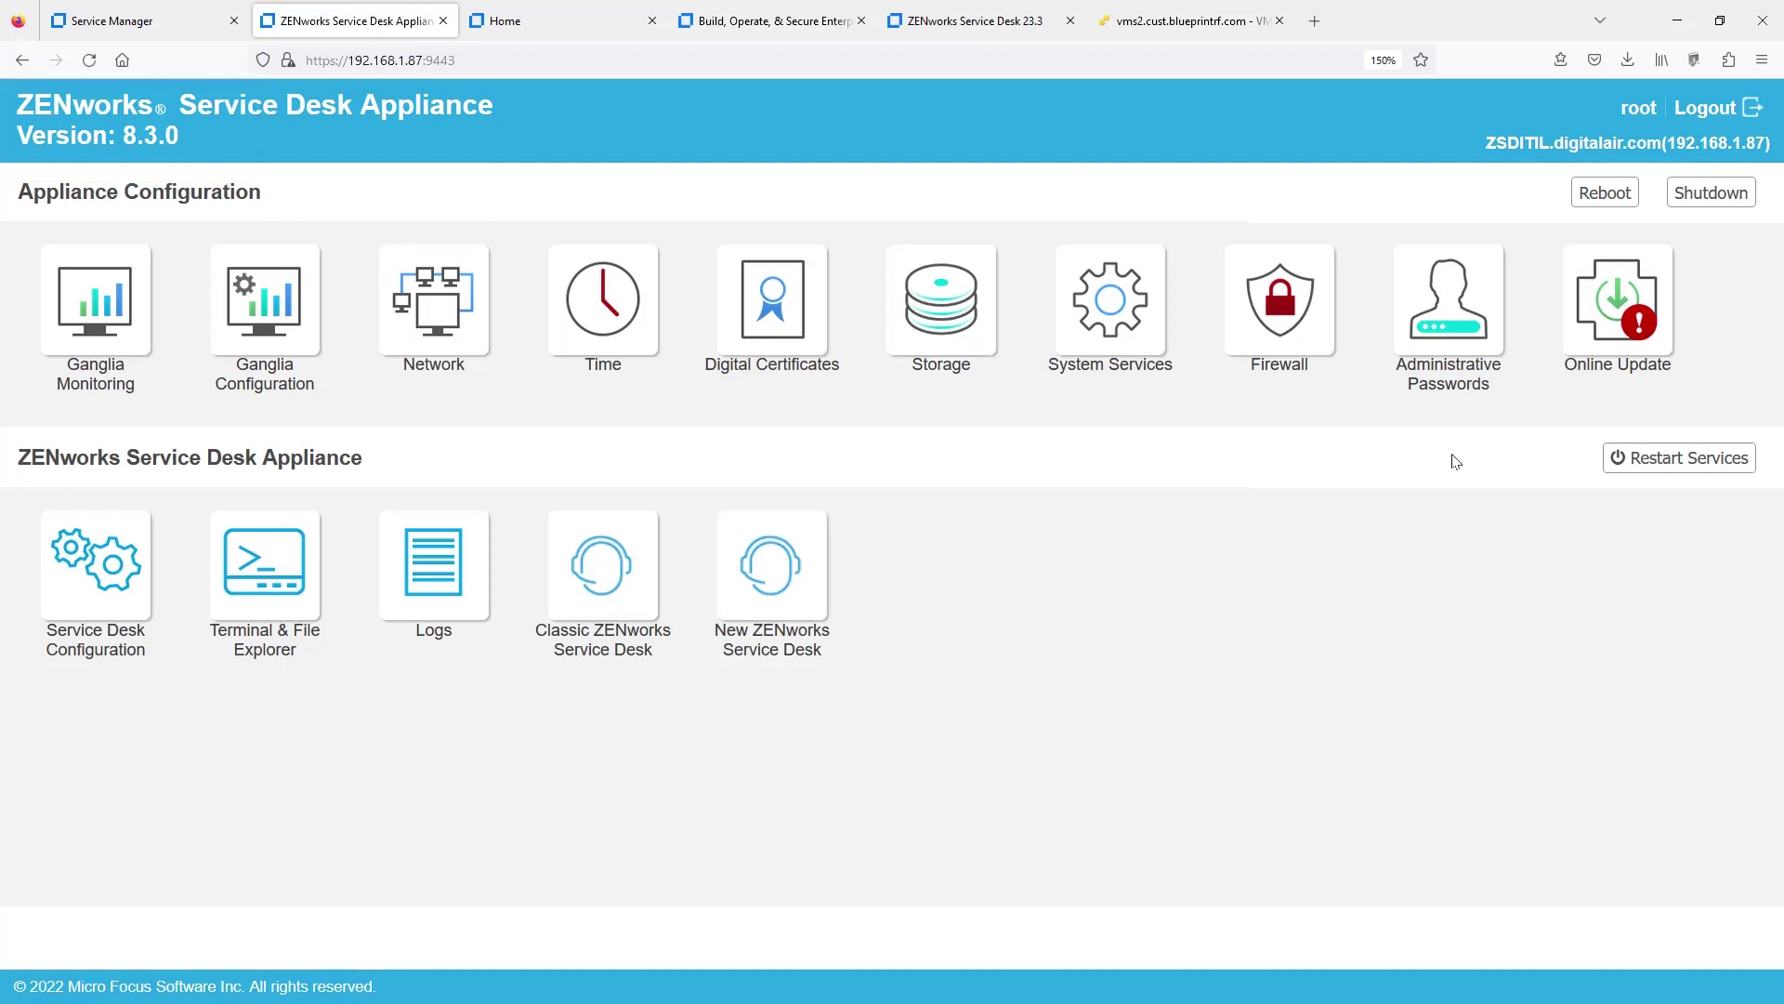
left_click(1605, 350)
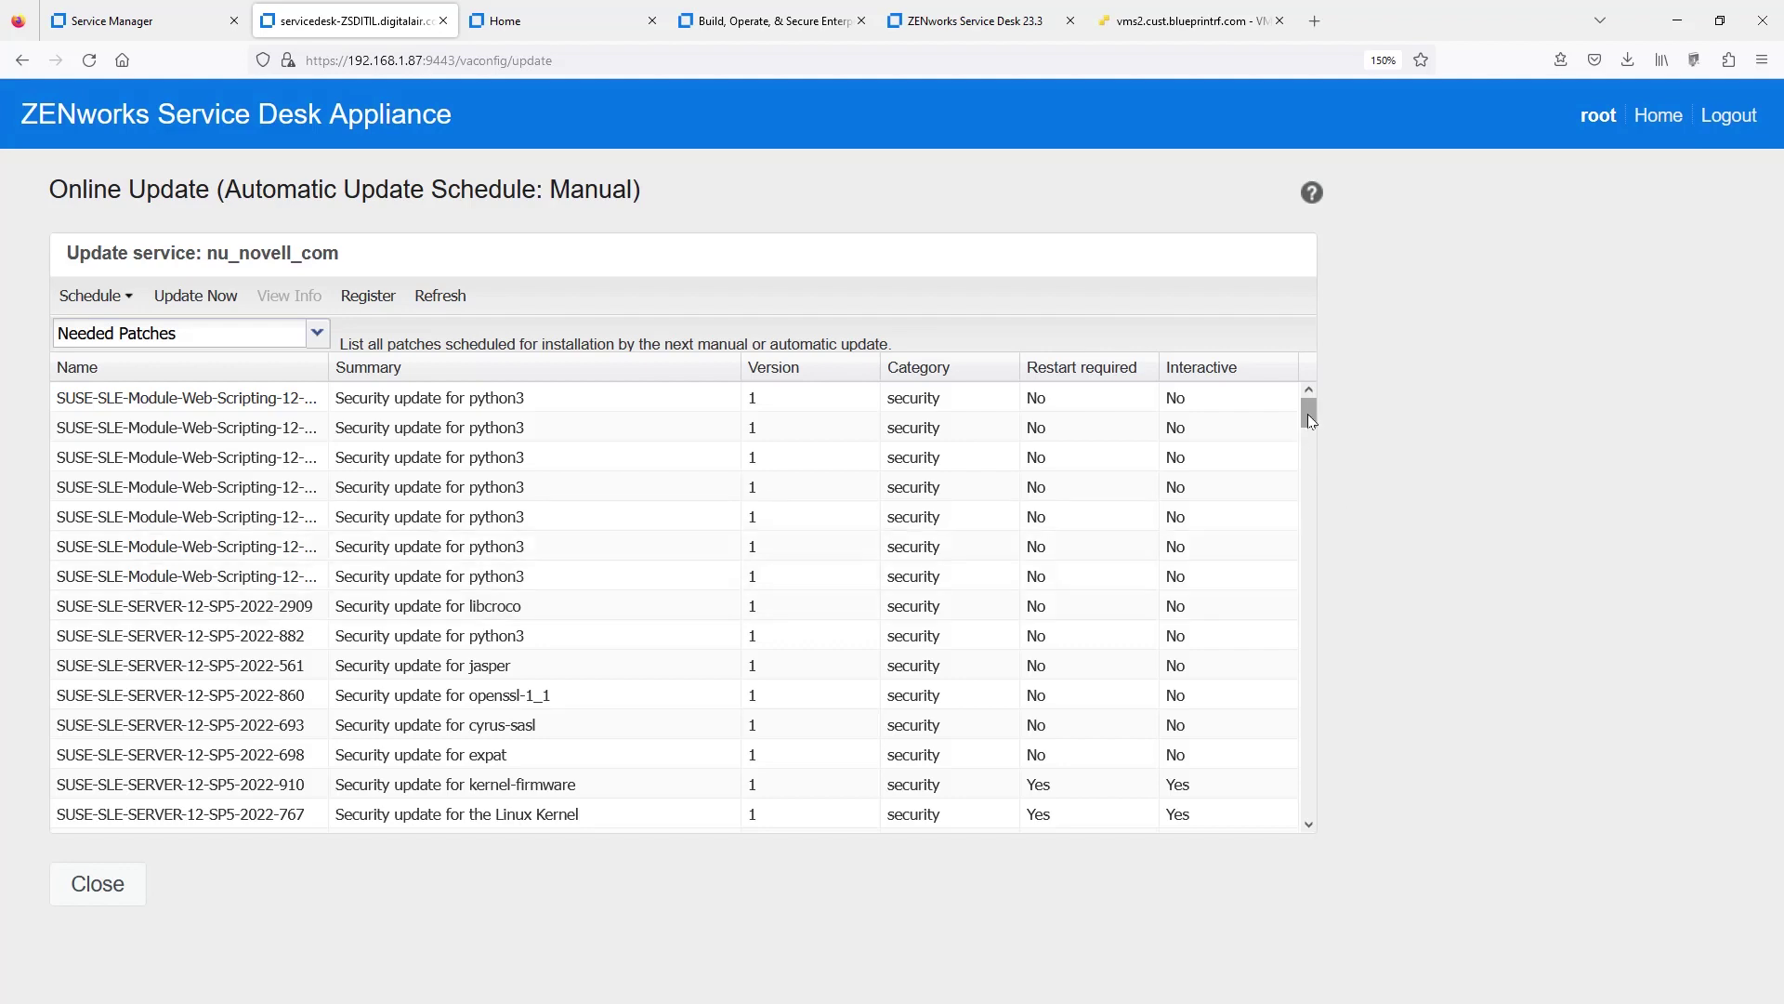
- Install all needed patches, including the ZENworks Service Desk 8.3.1 release, via Update Now
left_click_drag(1309, 418, 1347, 866)
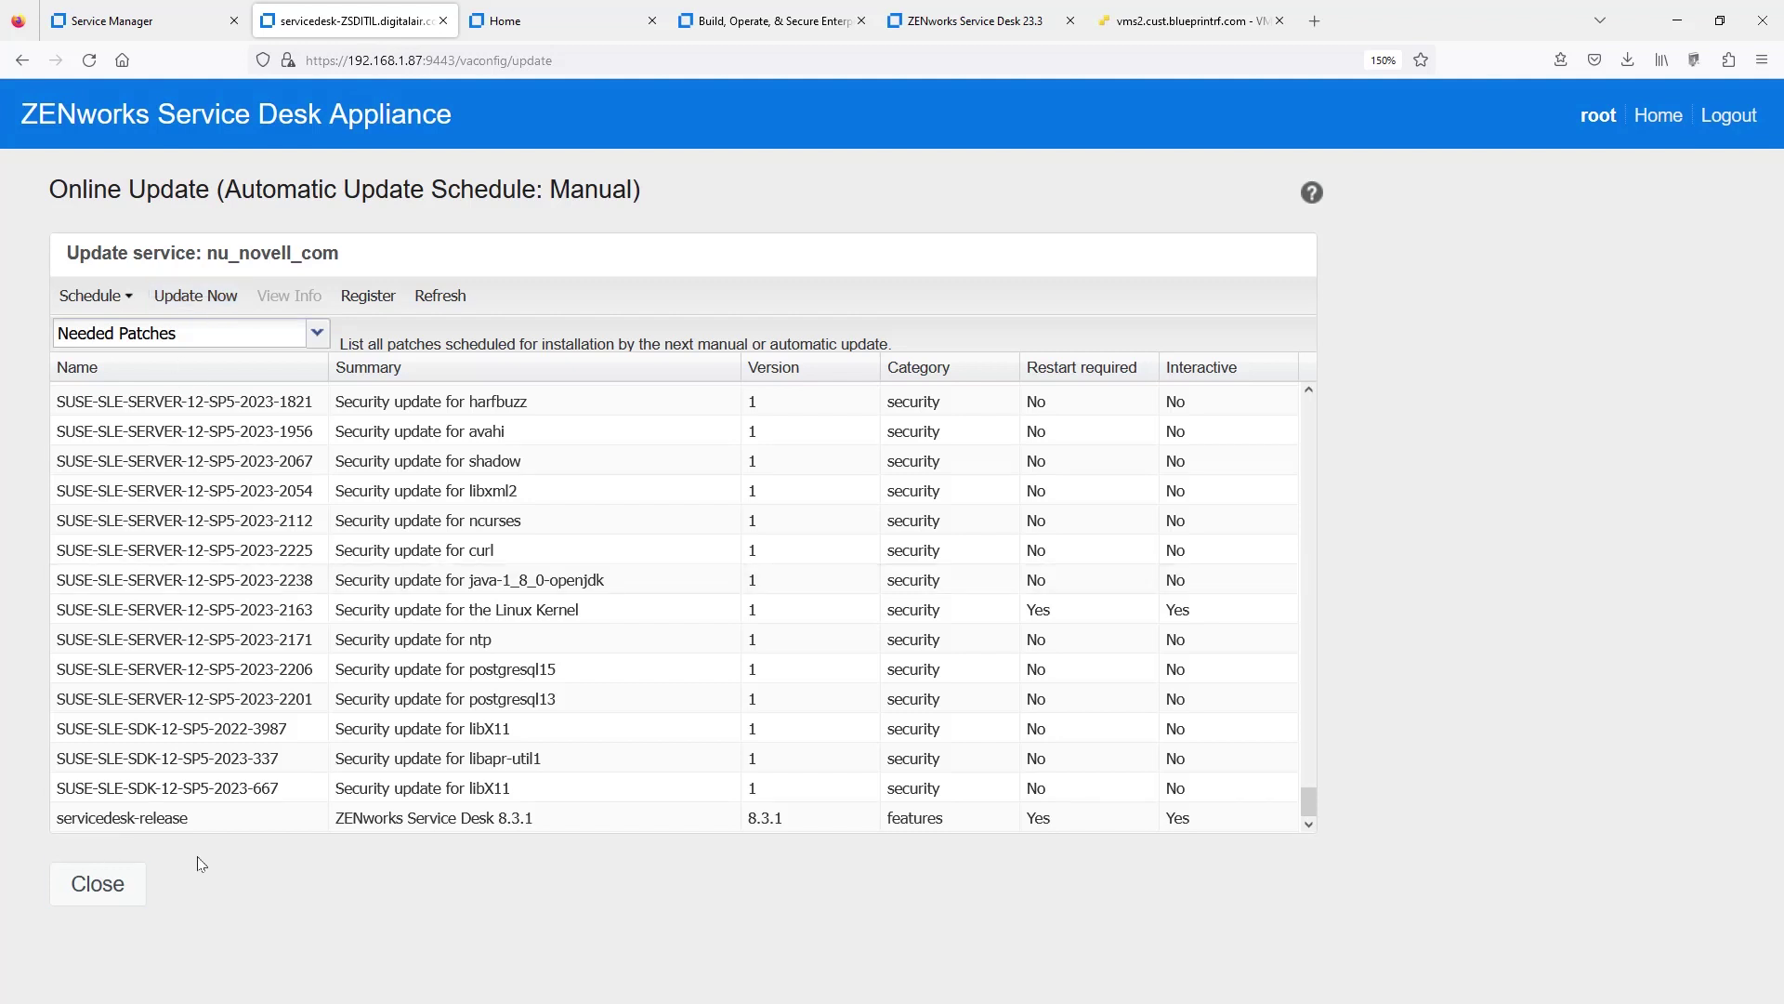
left_click(210, 305)
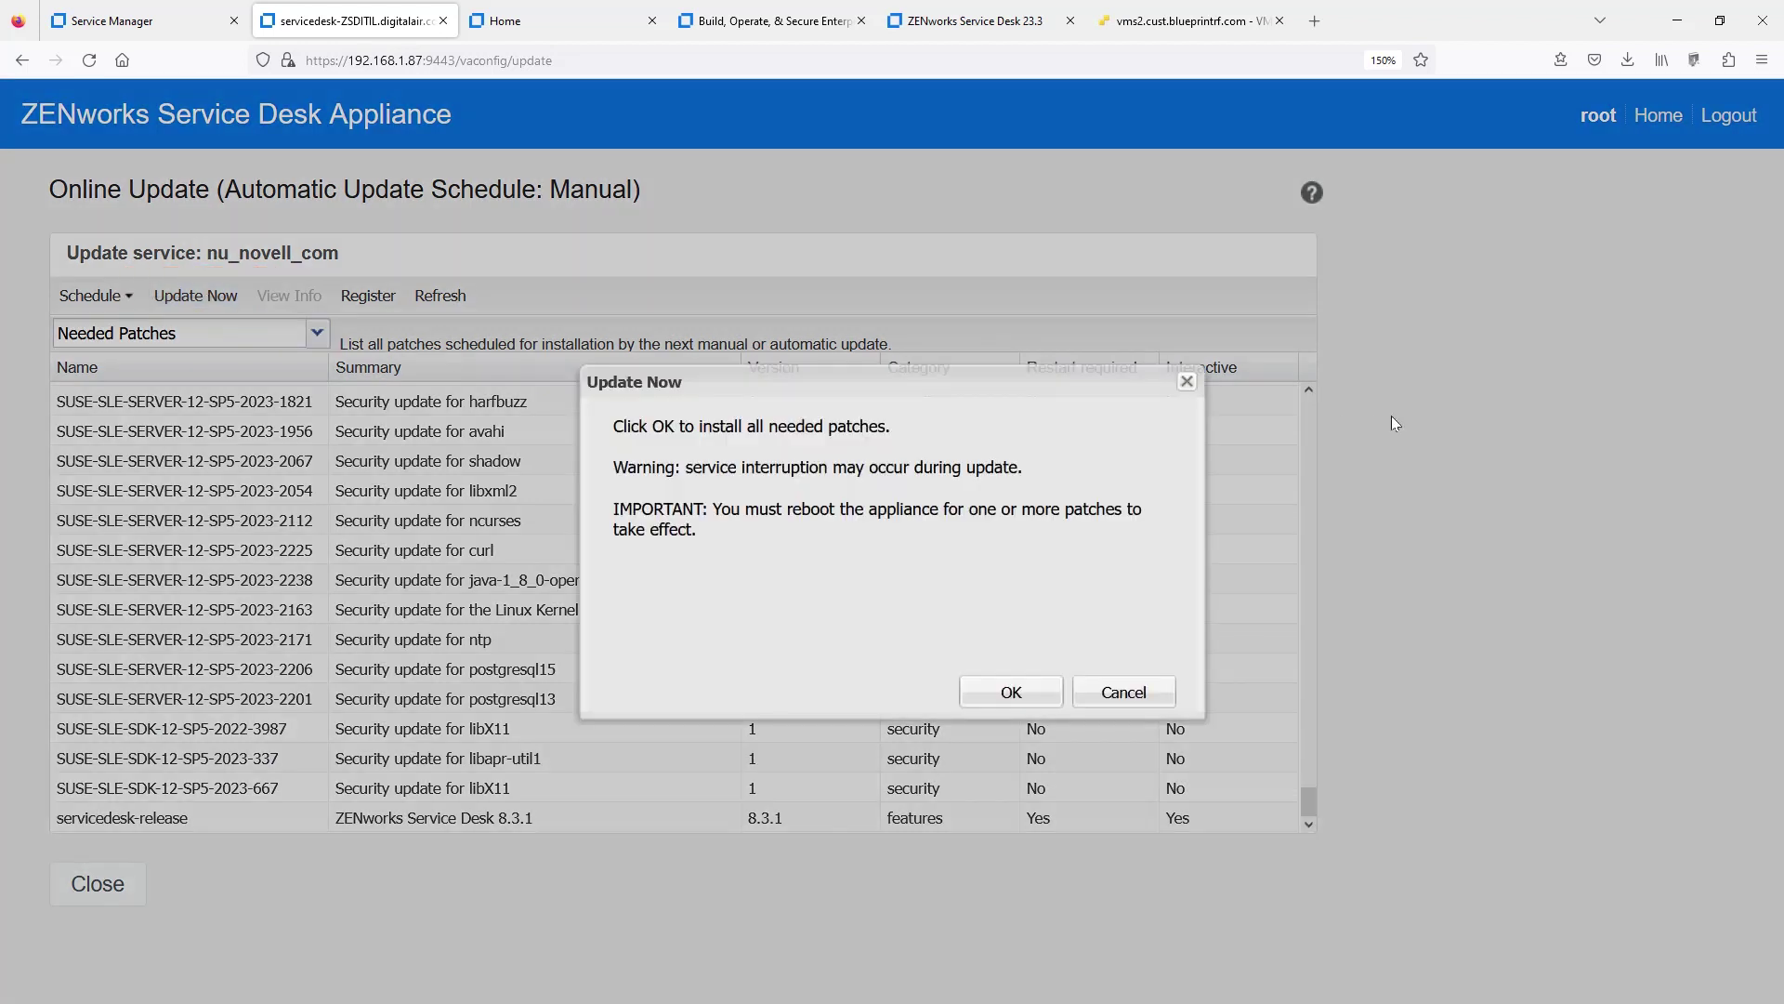
left_click(997, 697)
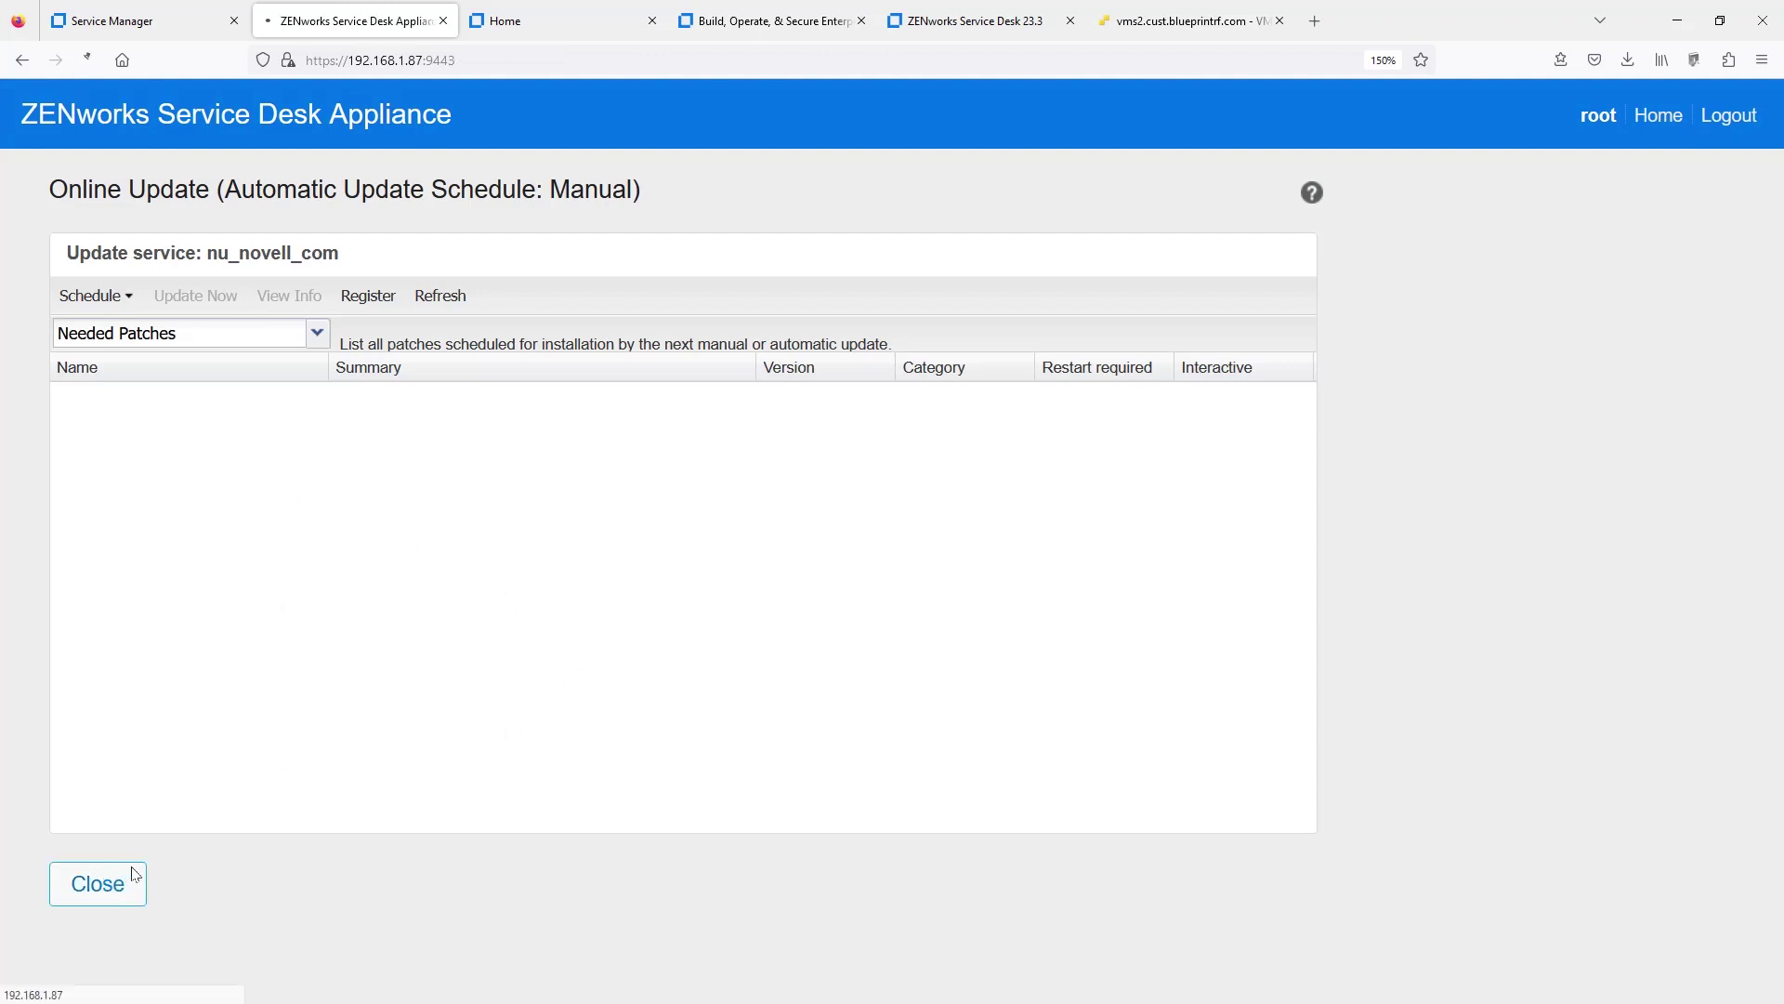
- Reboot the patched 8.3.1 appliance and move to the Home support portal tab
left_click(103, 884)
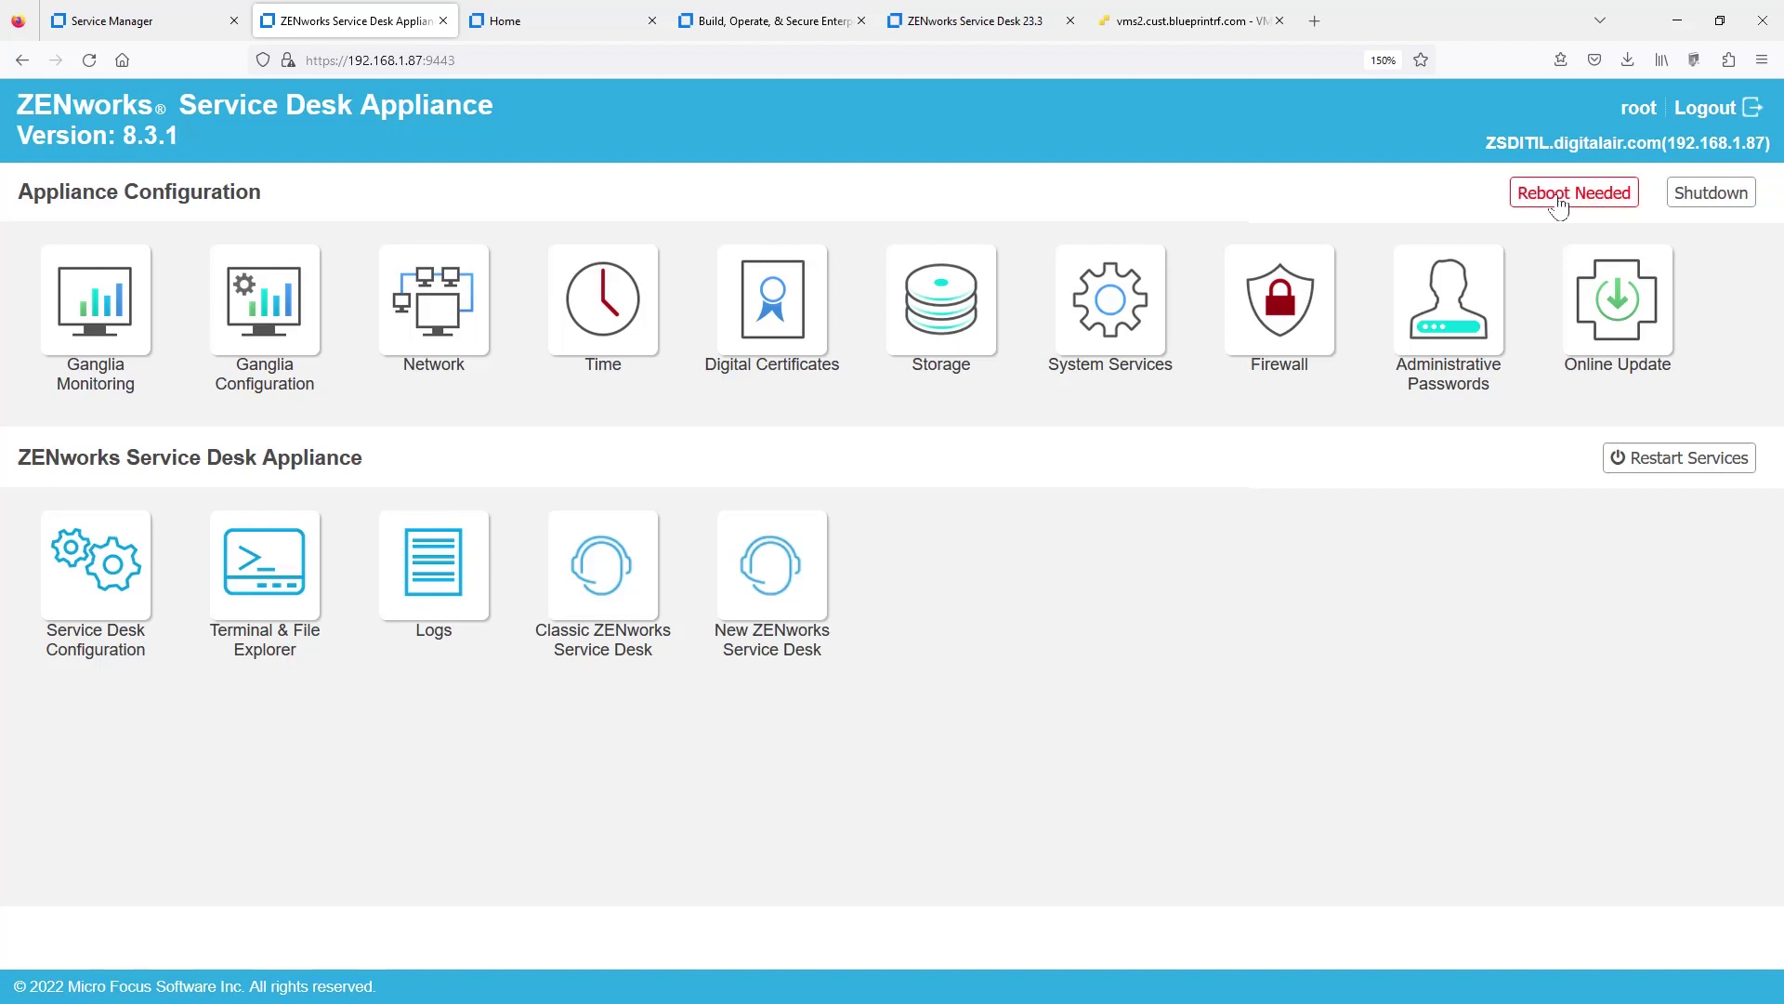
left_click(1558, 199)
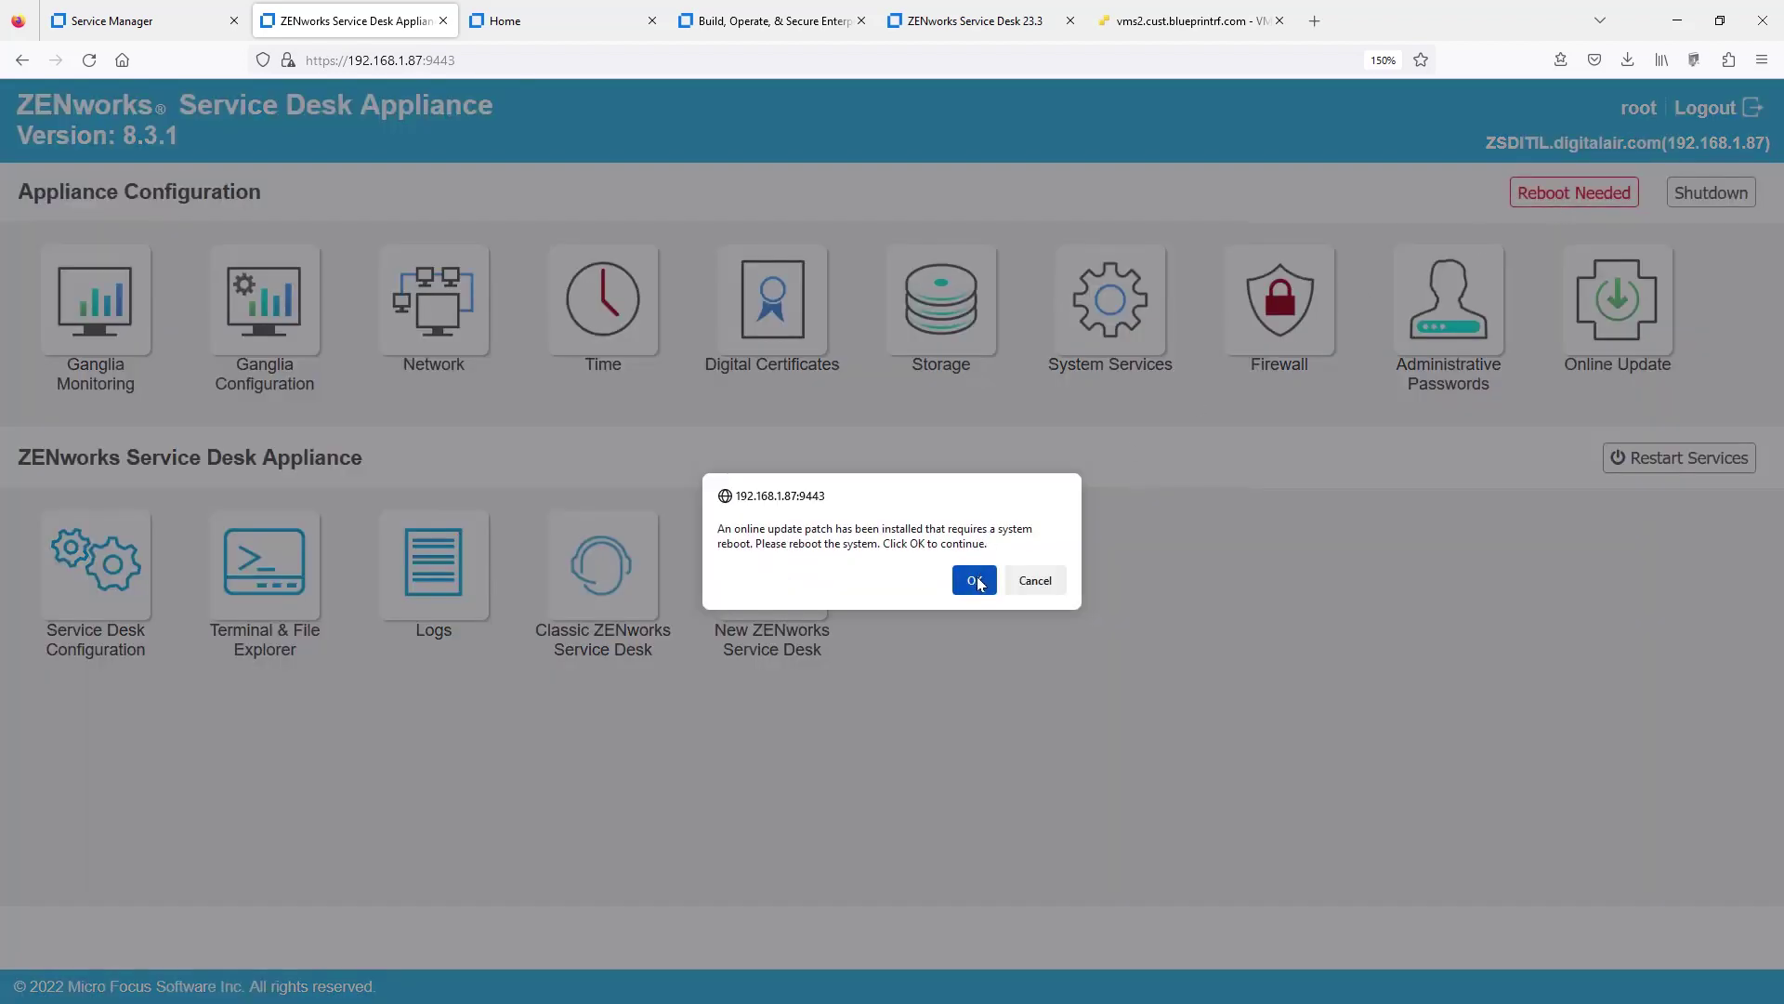
left_click(975, 581)
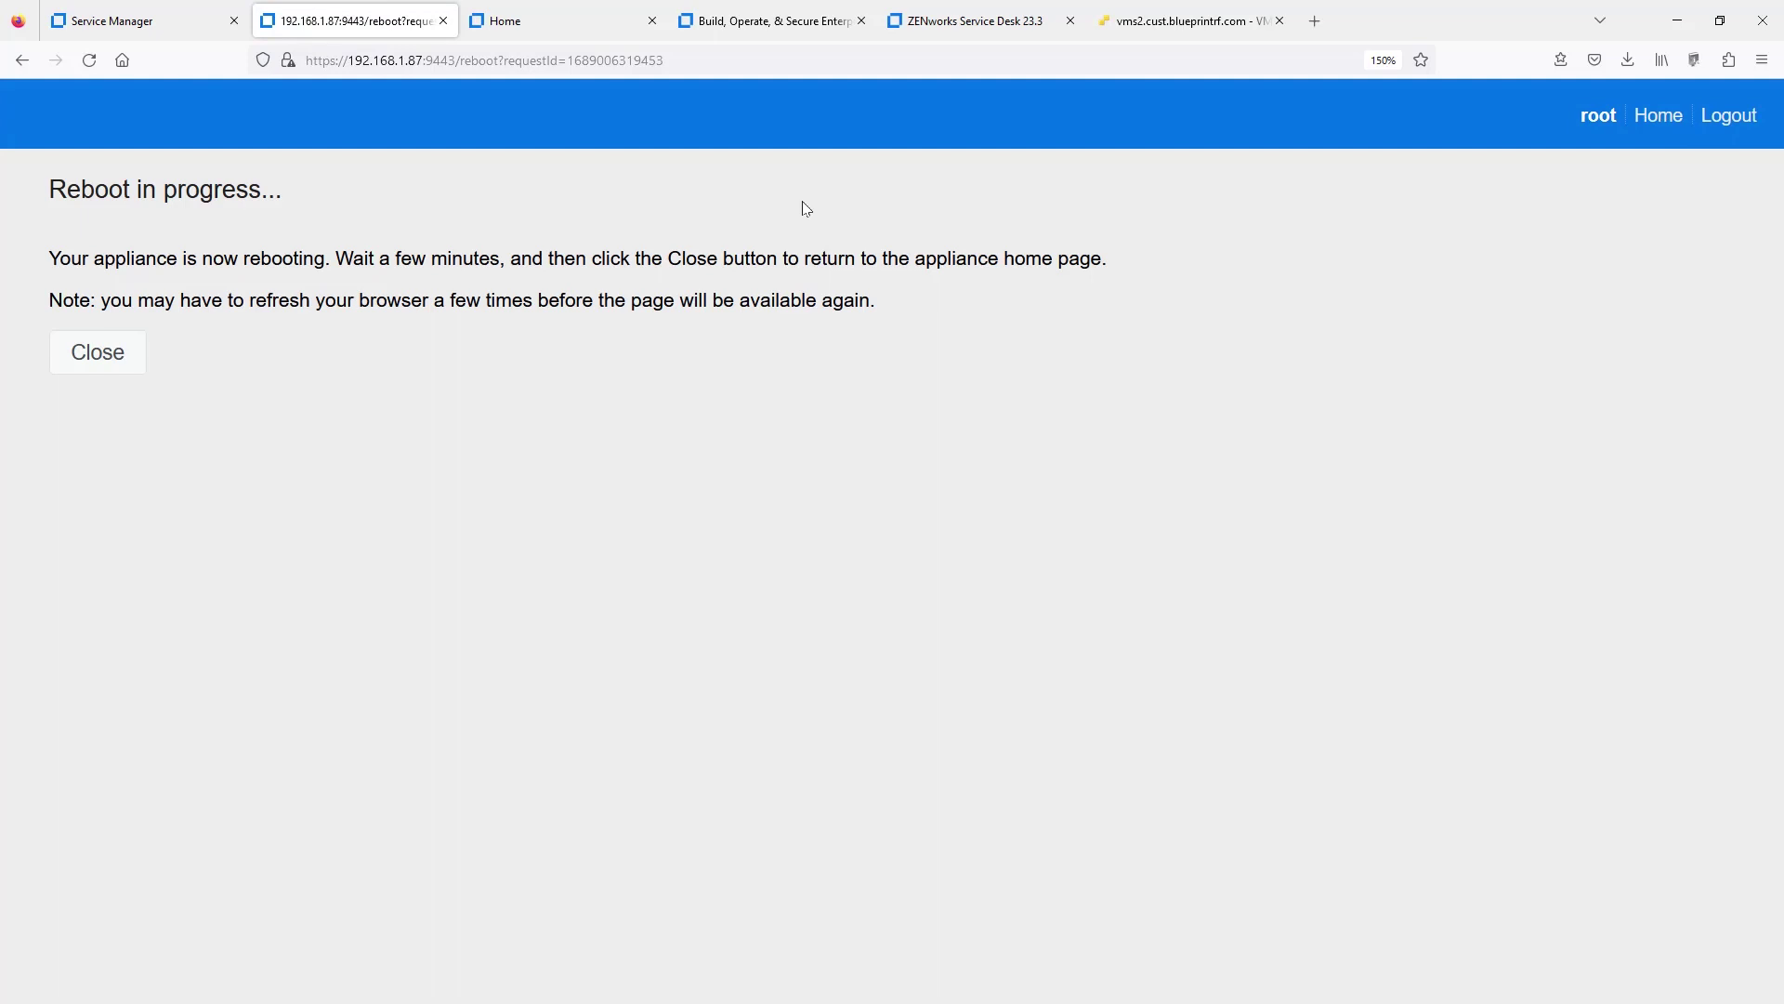
left_click(576, 20)
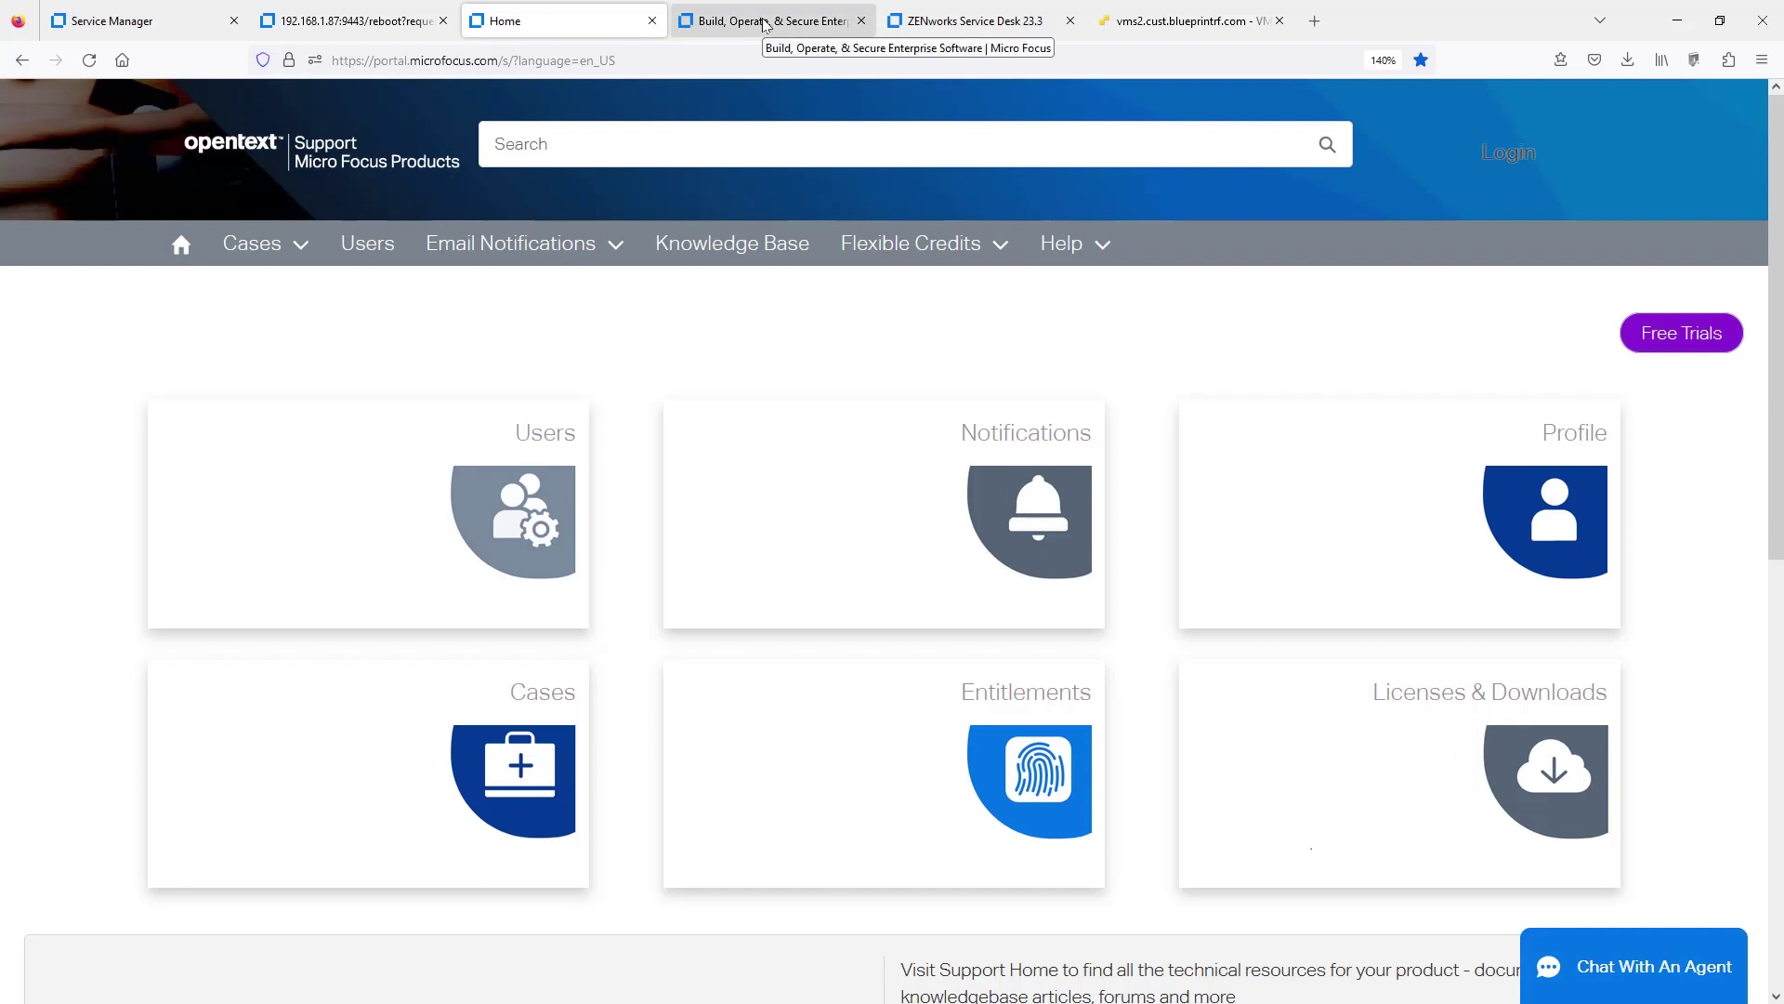
- Review the ZENworks Suite licence entitlements and downloads, then go back to Service Manager
left_click(765, 24)
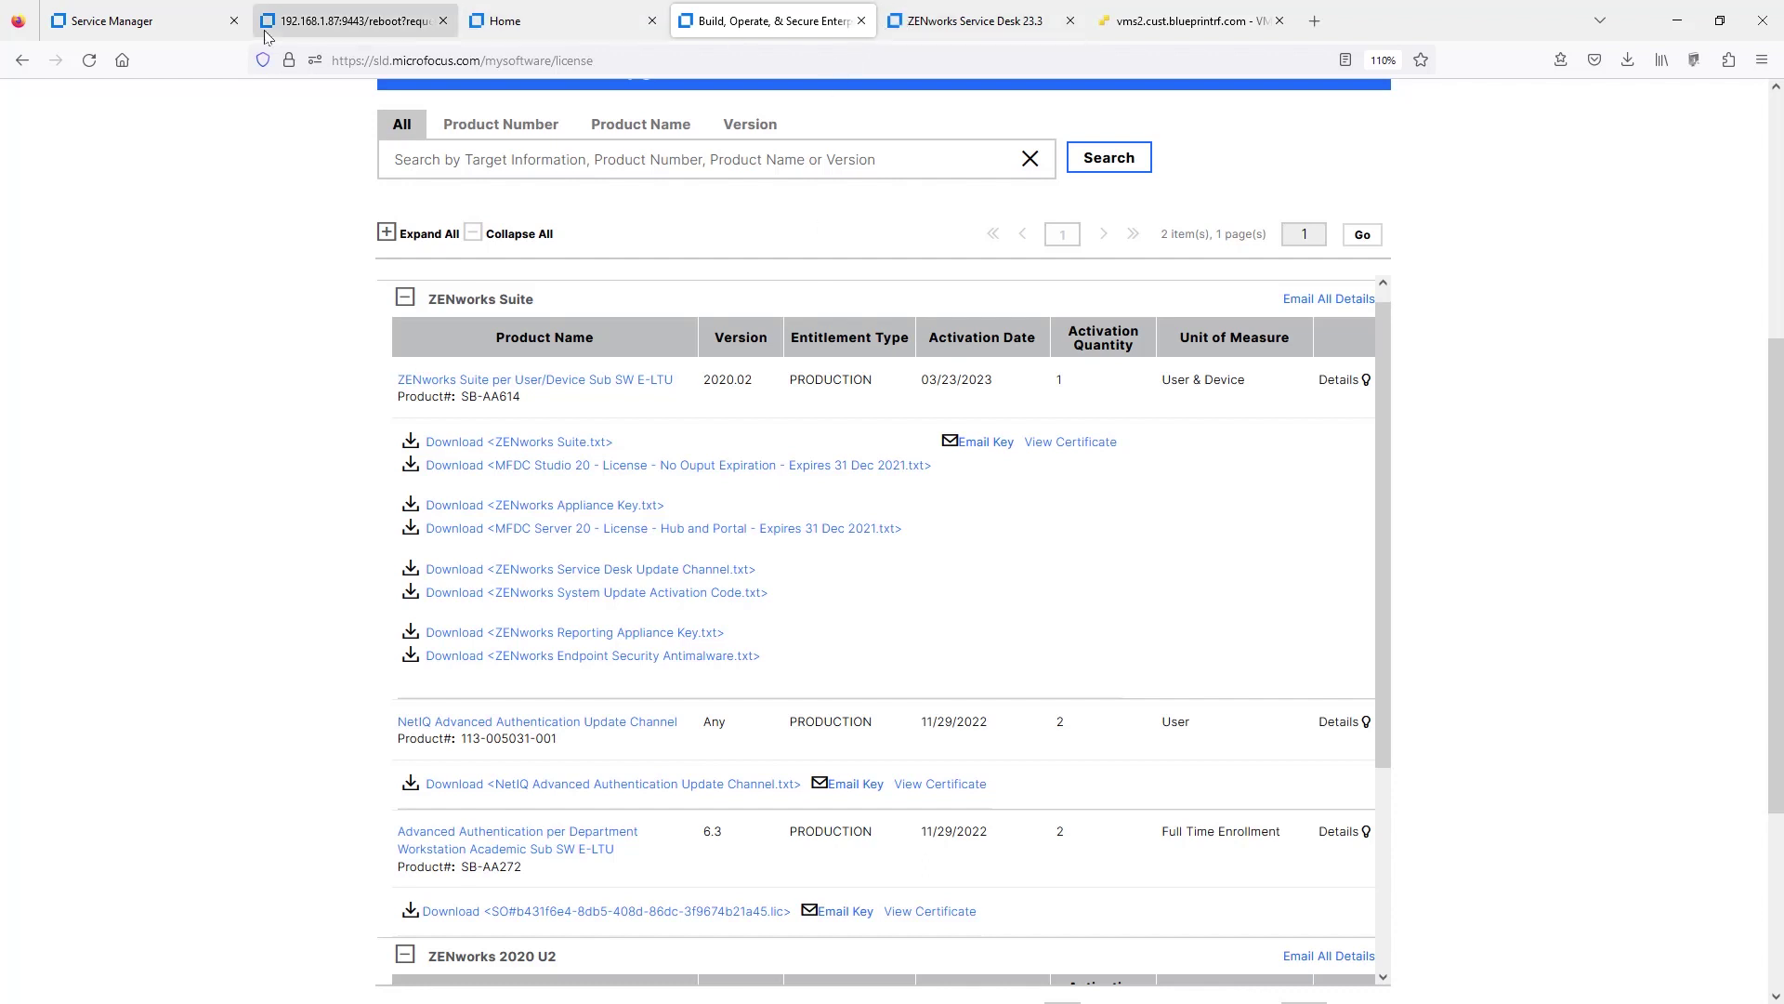
left_click(137, 28)
- Retry Service Manager, verify the VM console has booted, and let the database upgrade to #8.3.1 finish
left_click(493, 173)
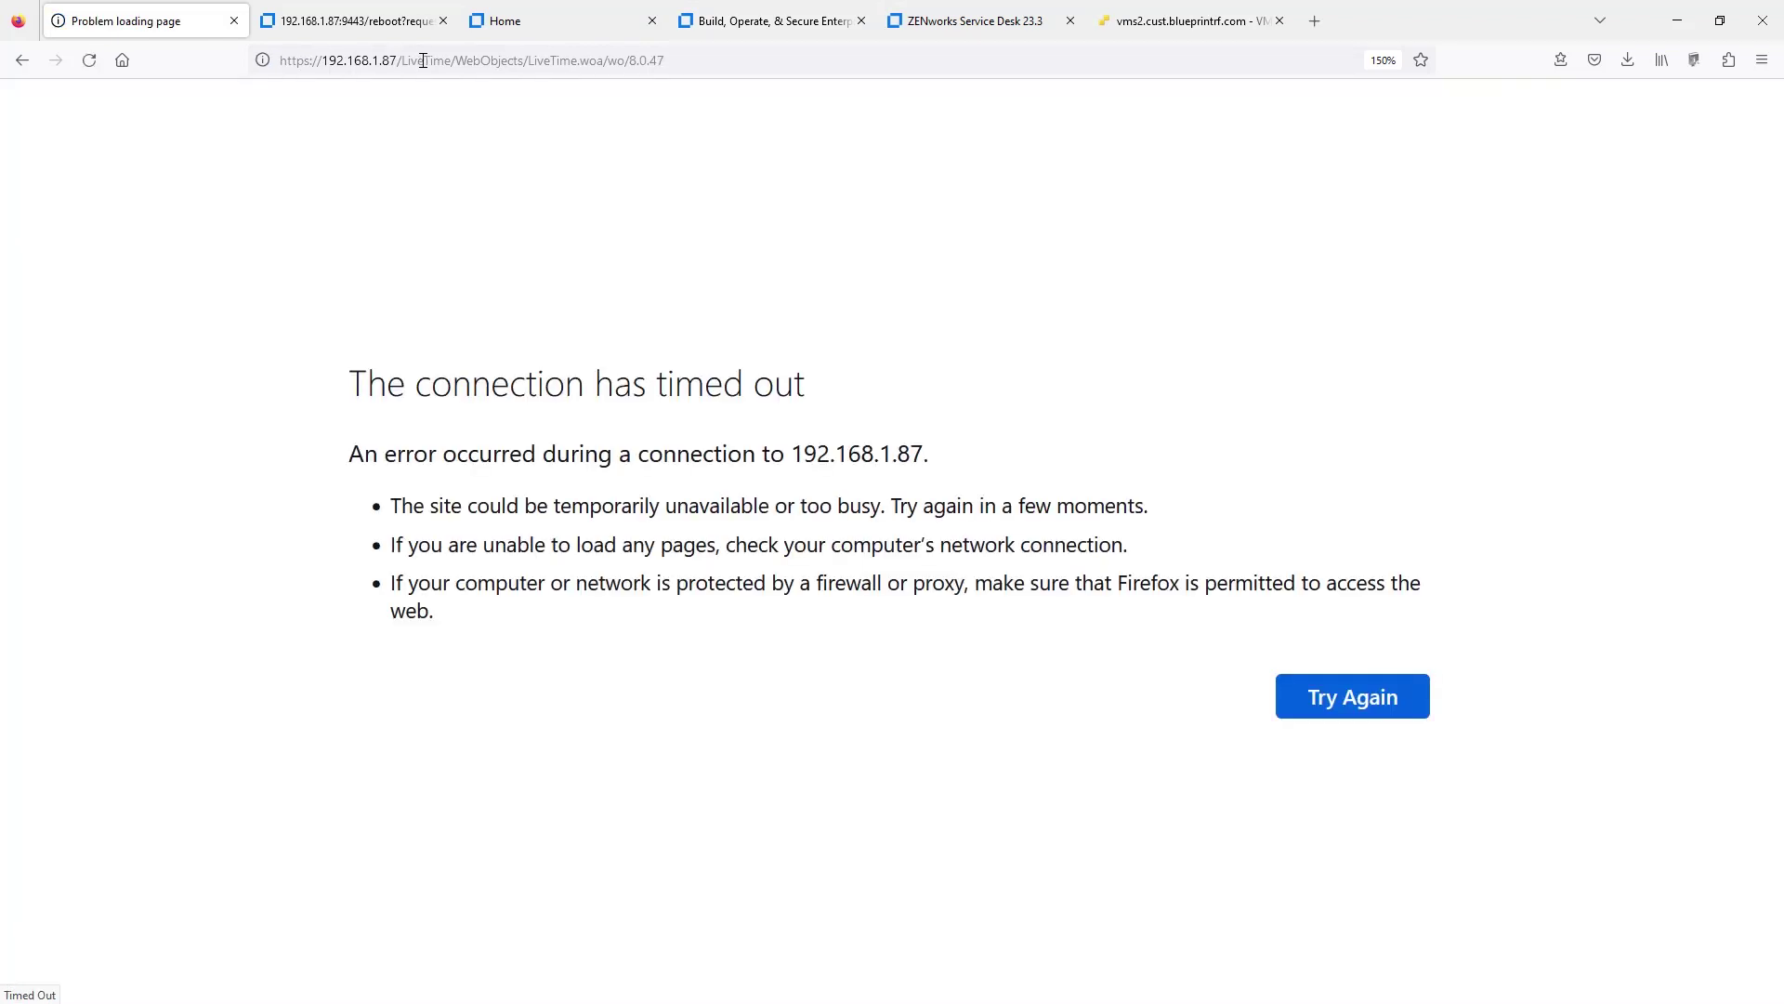
left_click(1337, 708)
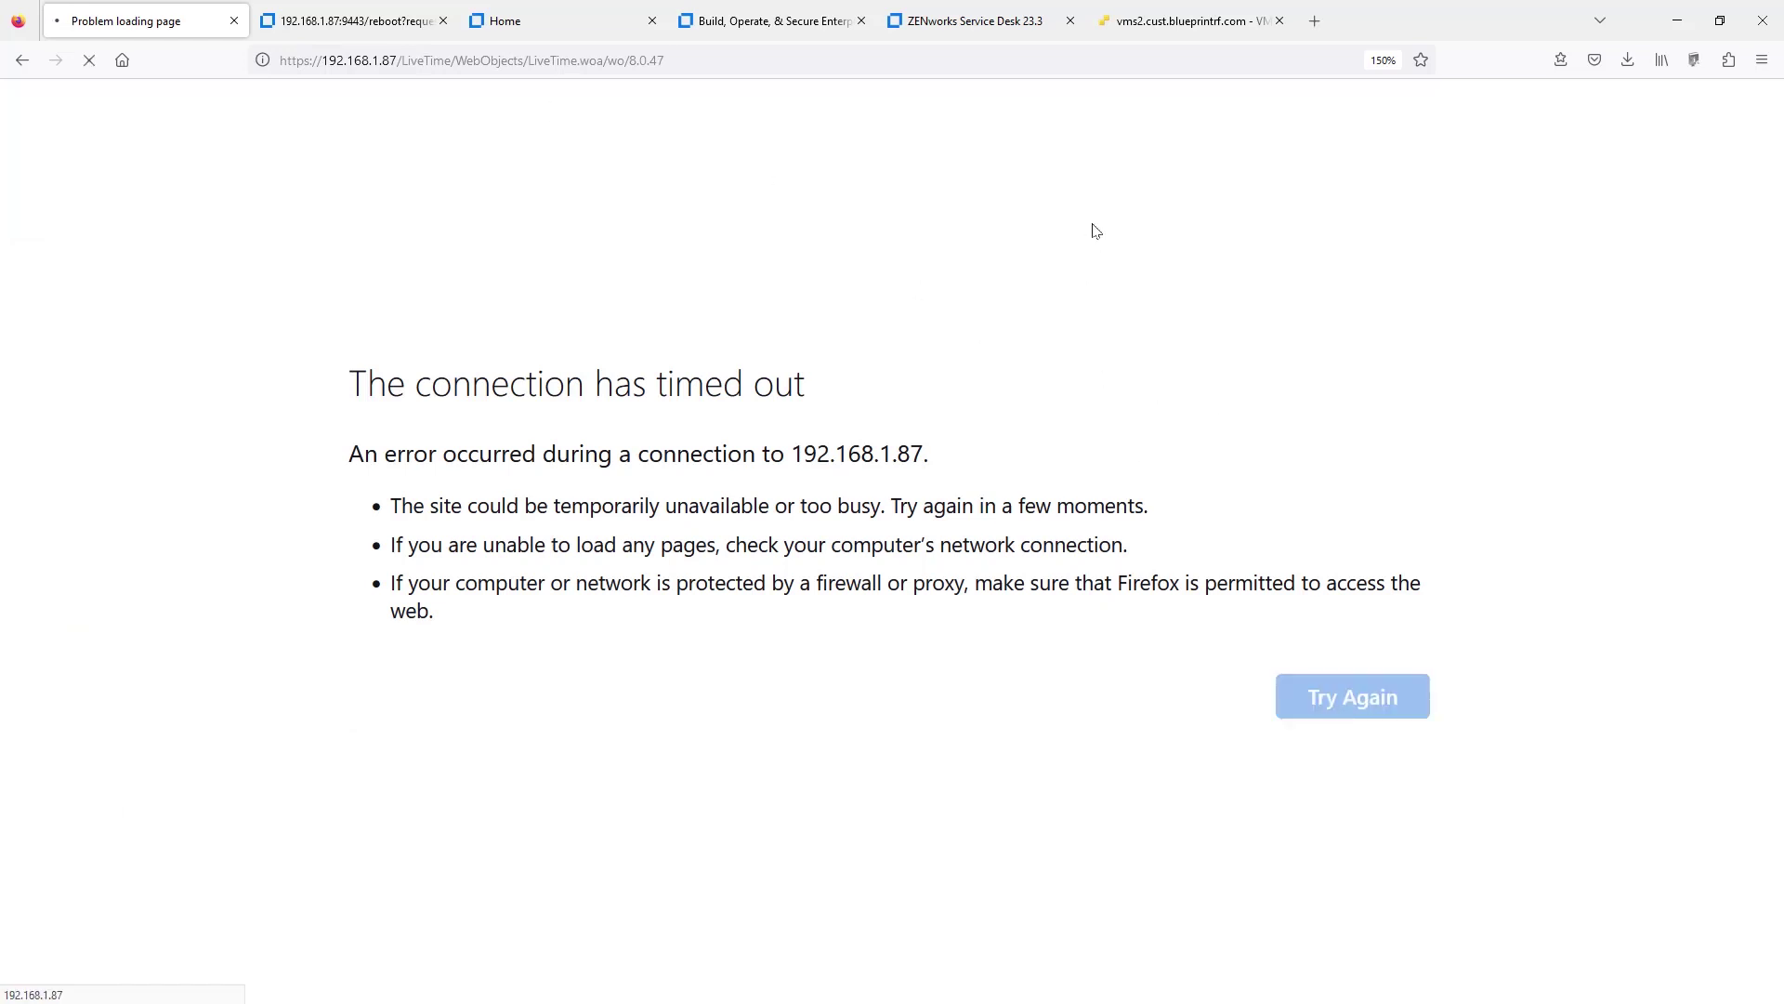
left_click(1194, 21)
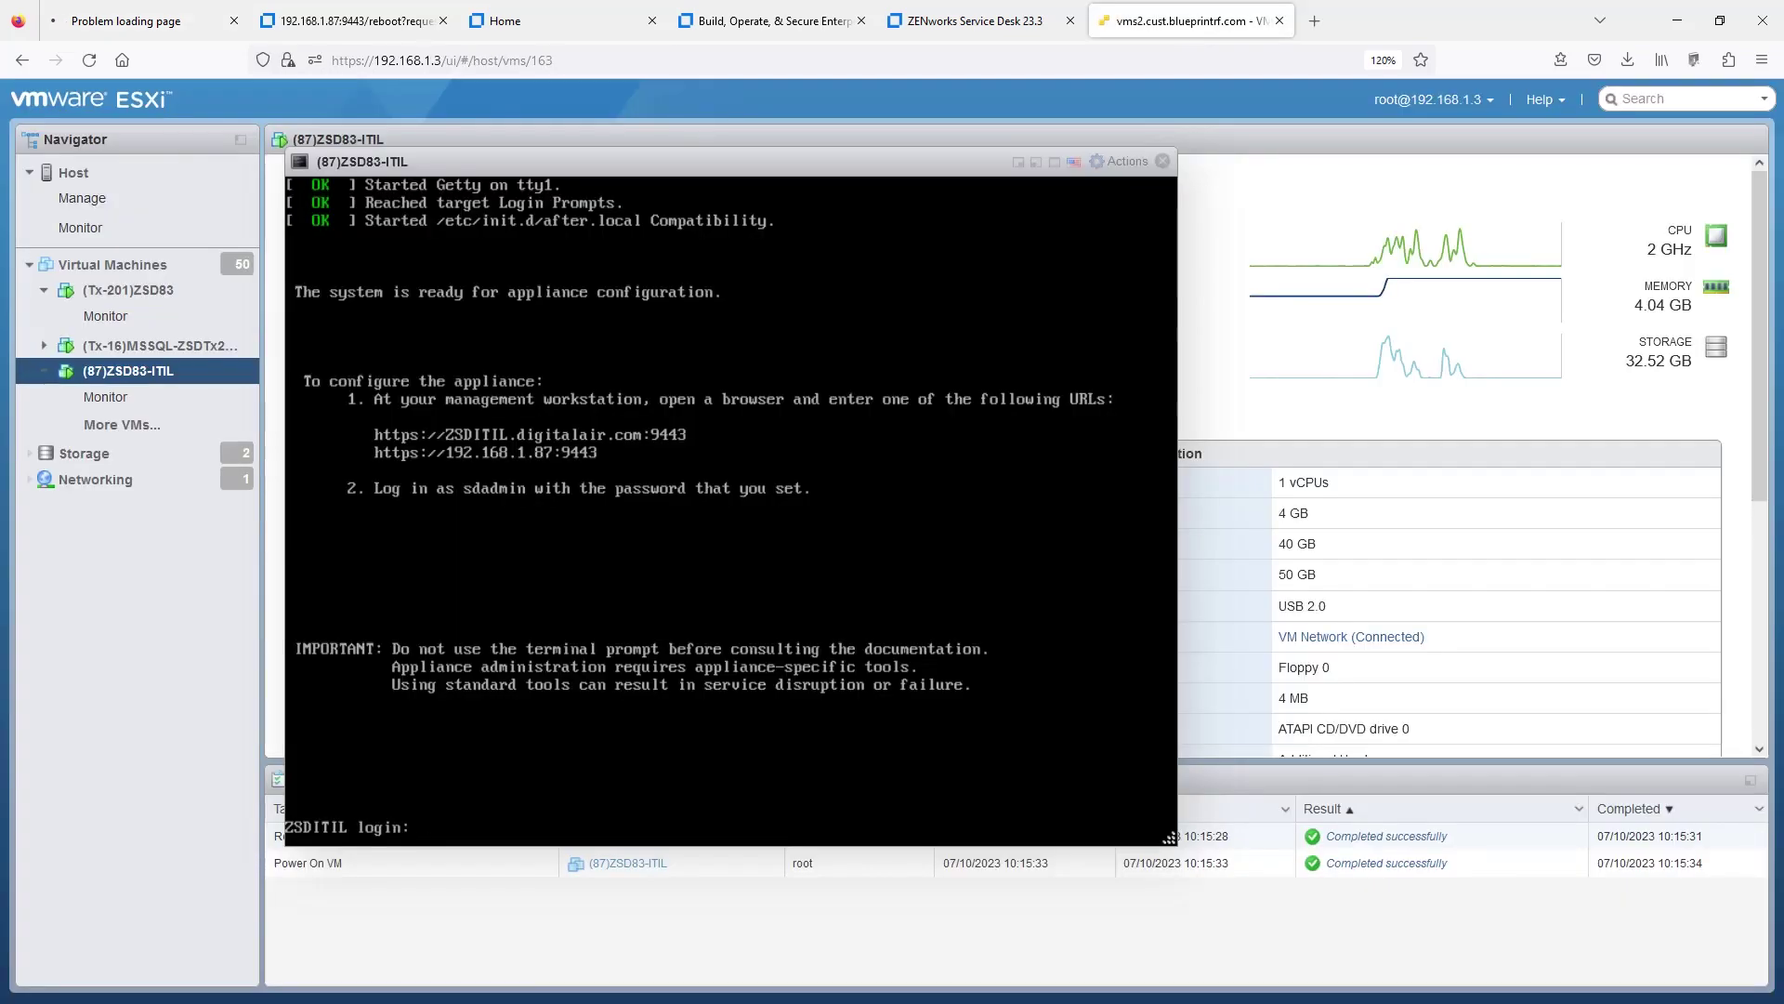
left_click(135, 28)
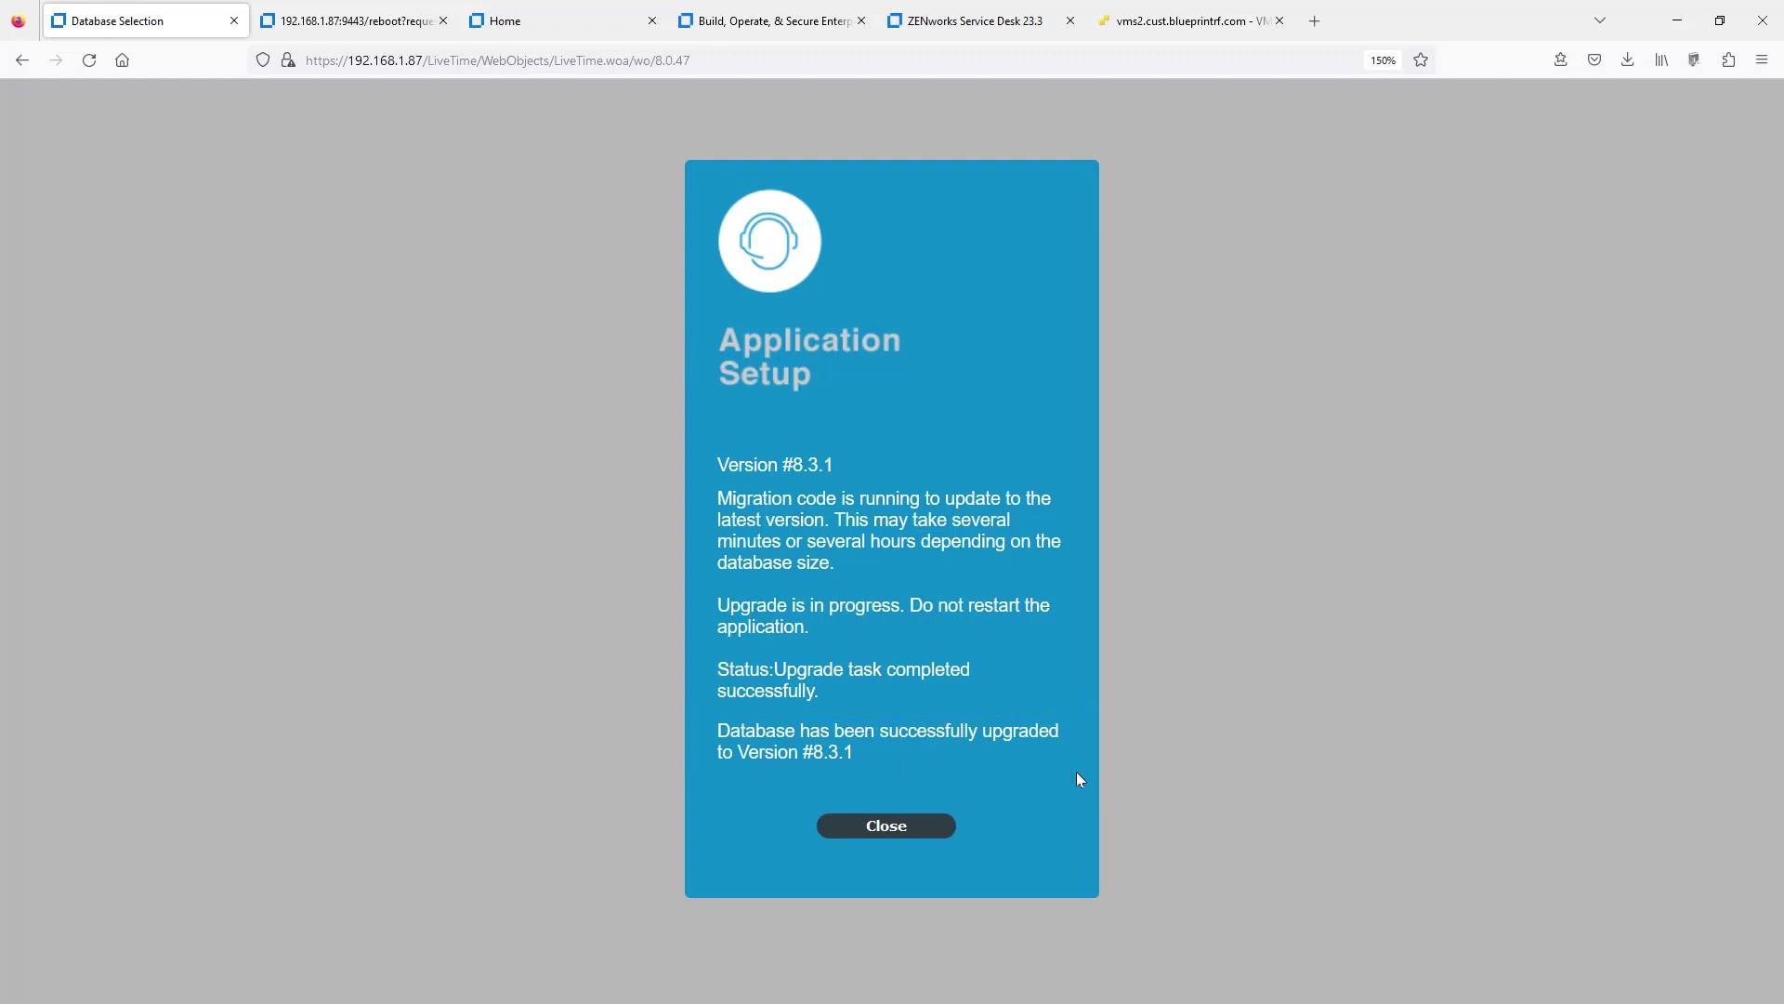
- Dismiss the database upgrade notice and log back in with the saved technician login
left_click(872, 830)
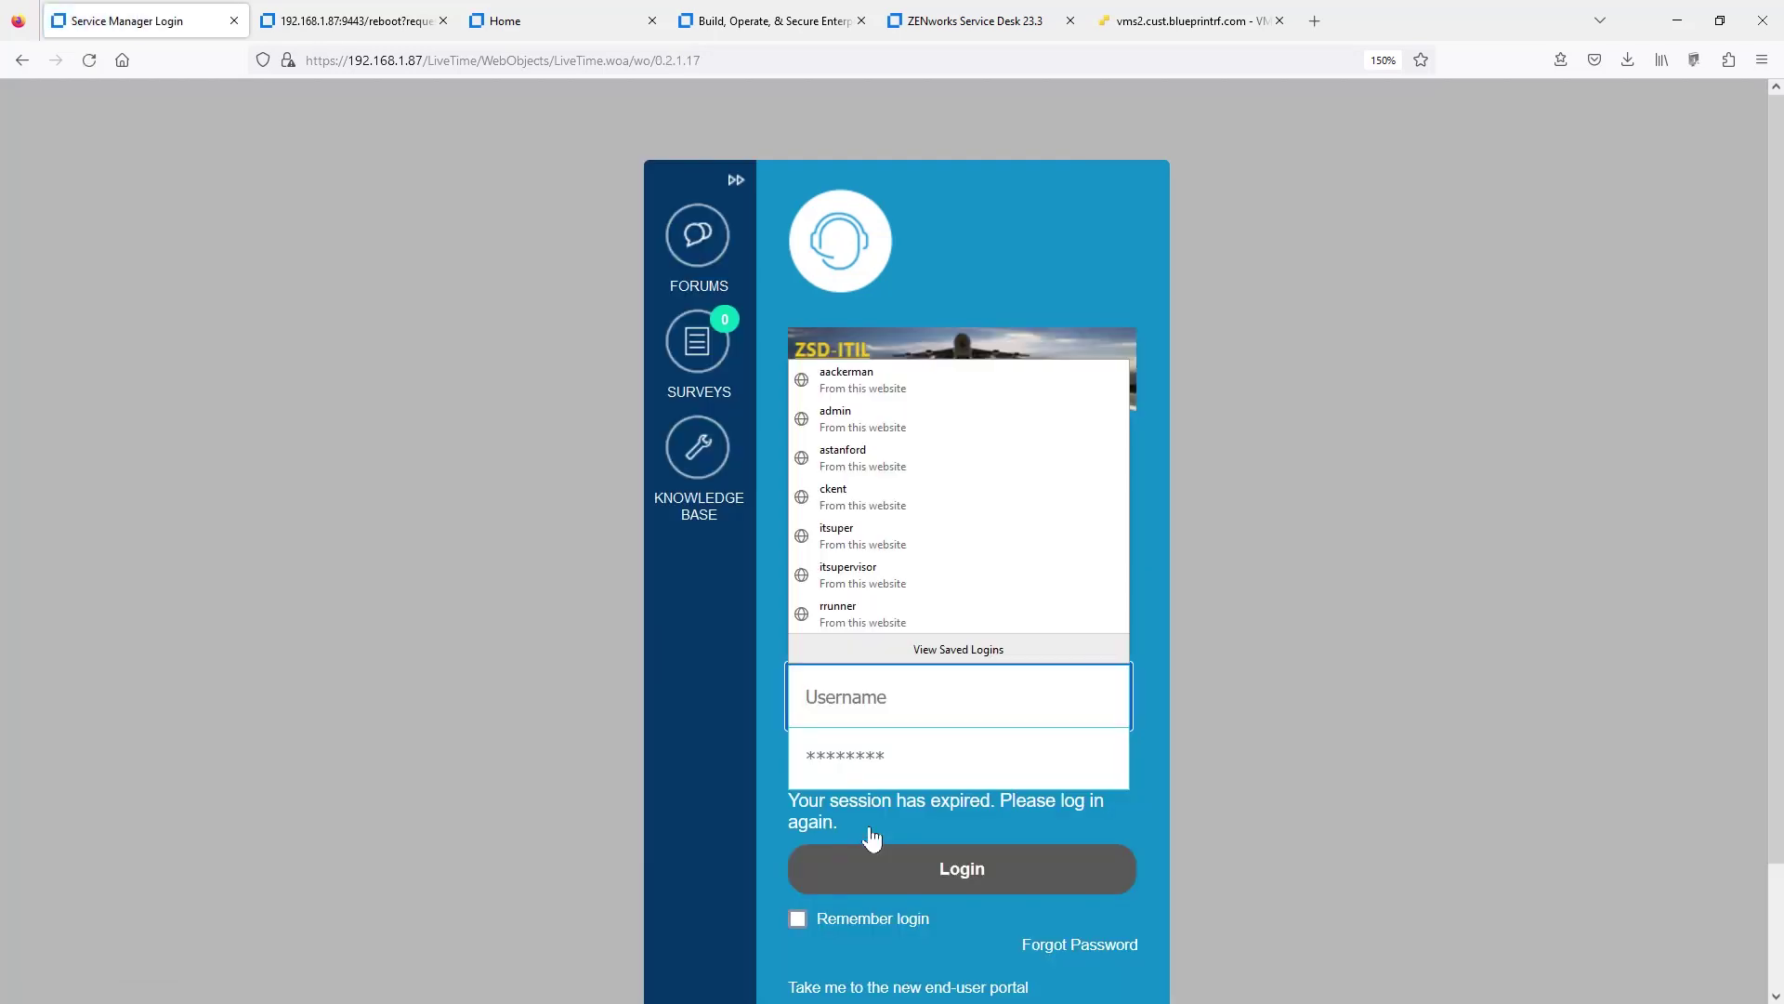
left_click(892, 618)
left_click(936, 868)
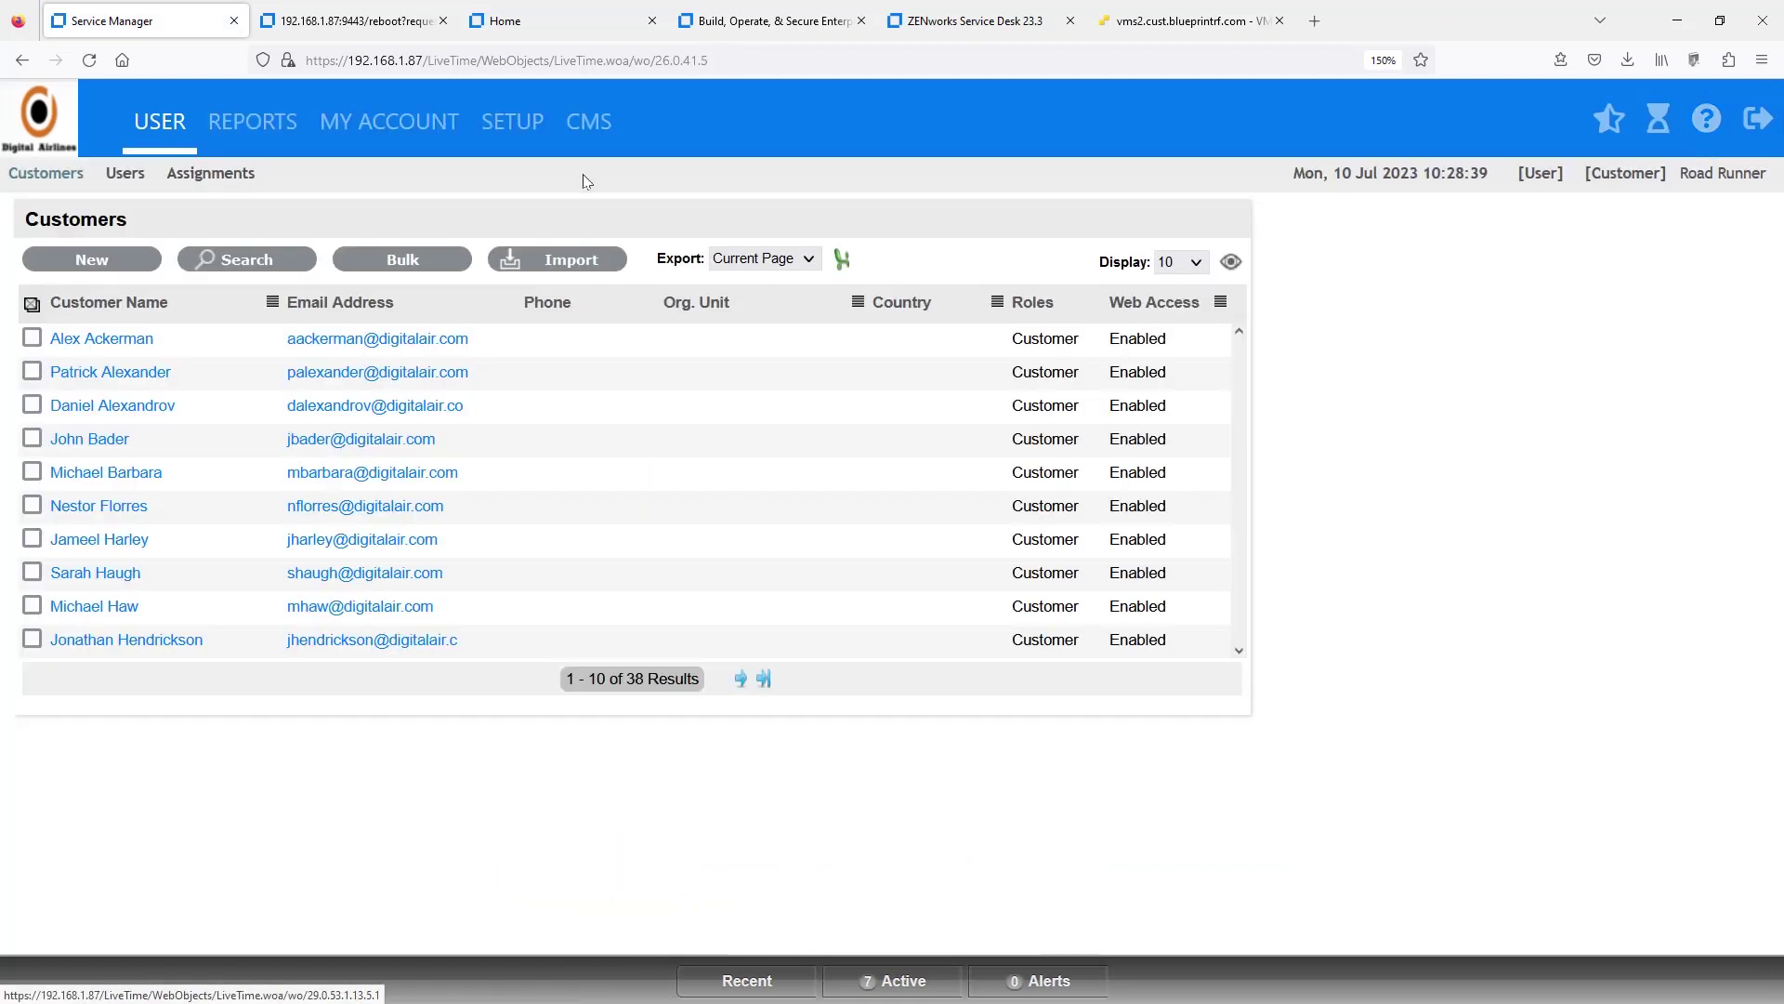
- Confirm Setup > Licenses shows Version #8.3.1, then return to the appliance reboot page
left_click(514, 121)
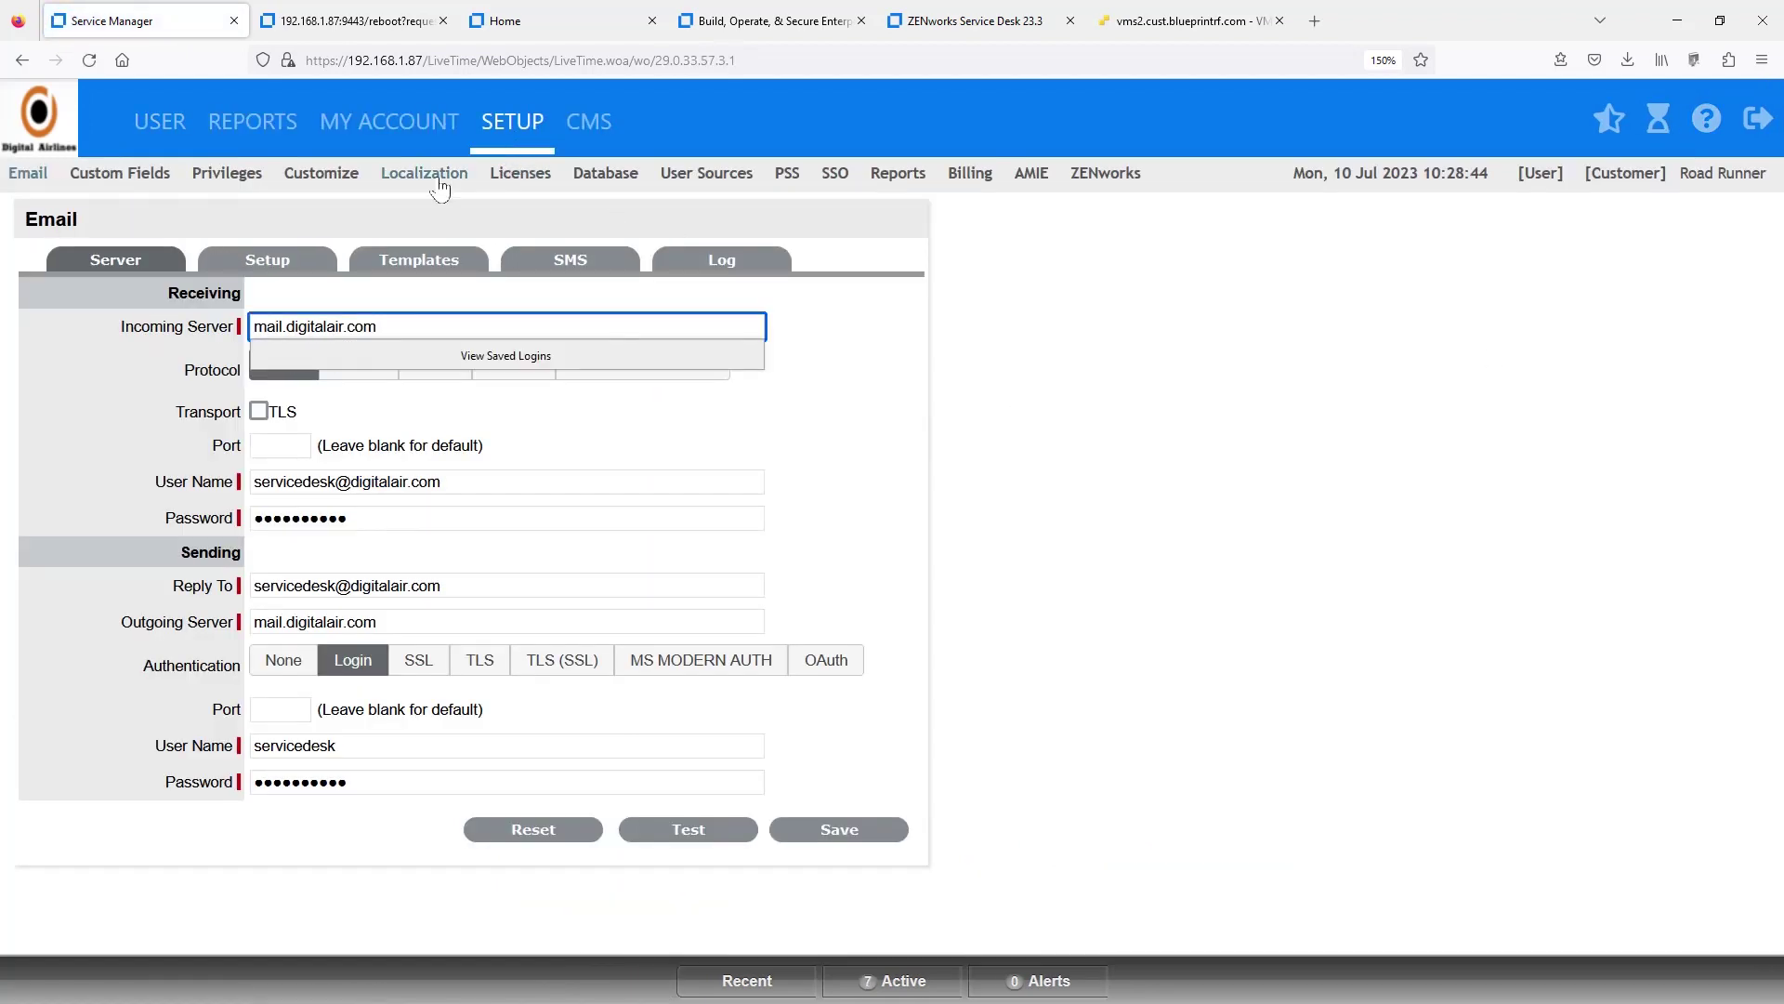
left_click(513, 181)
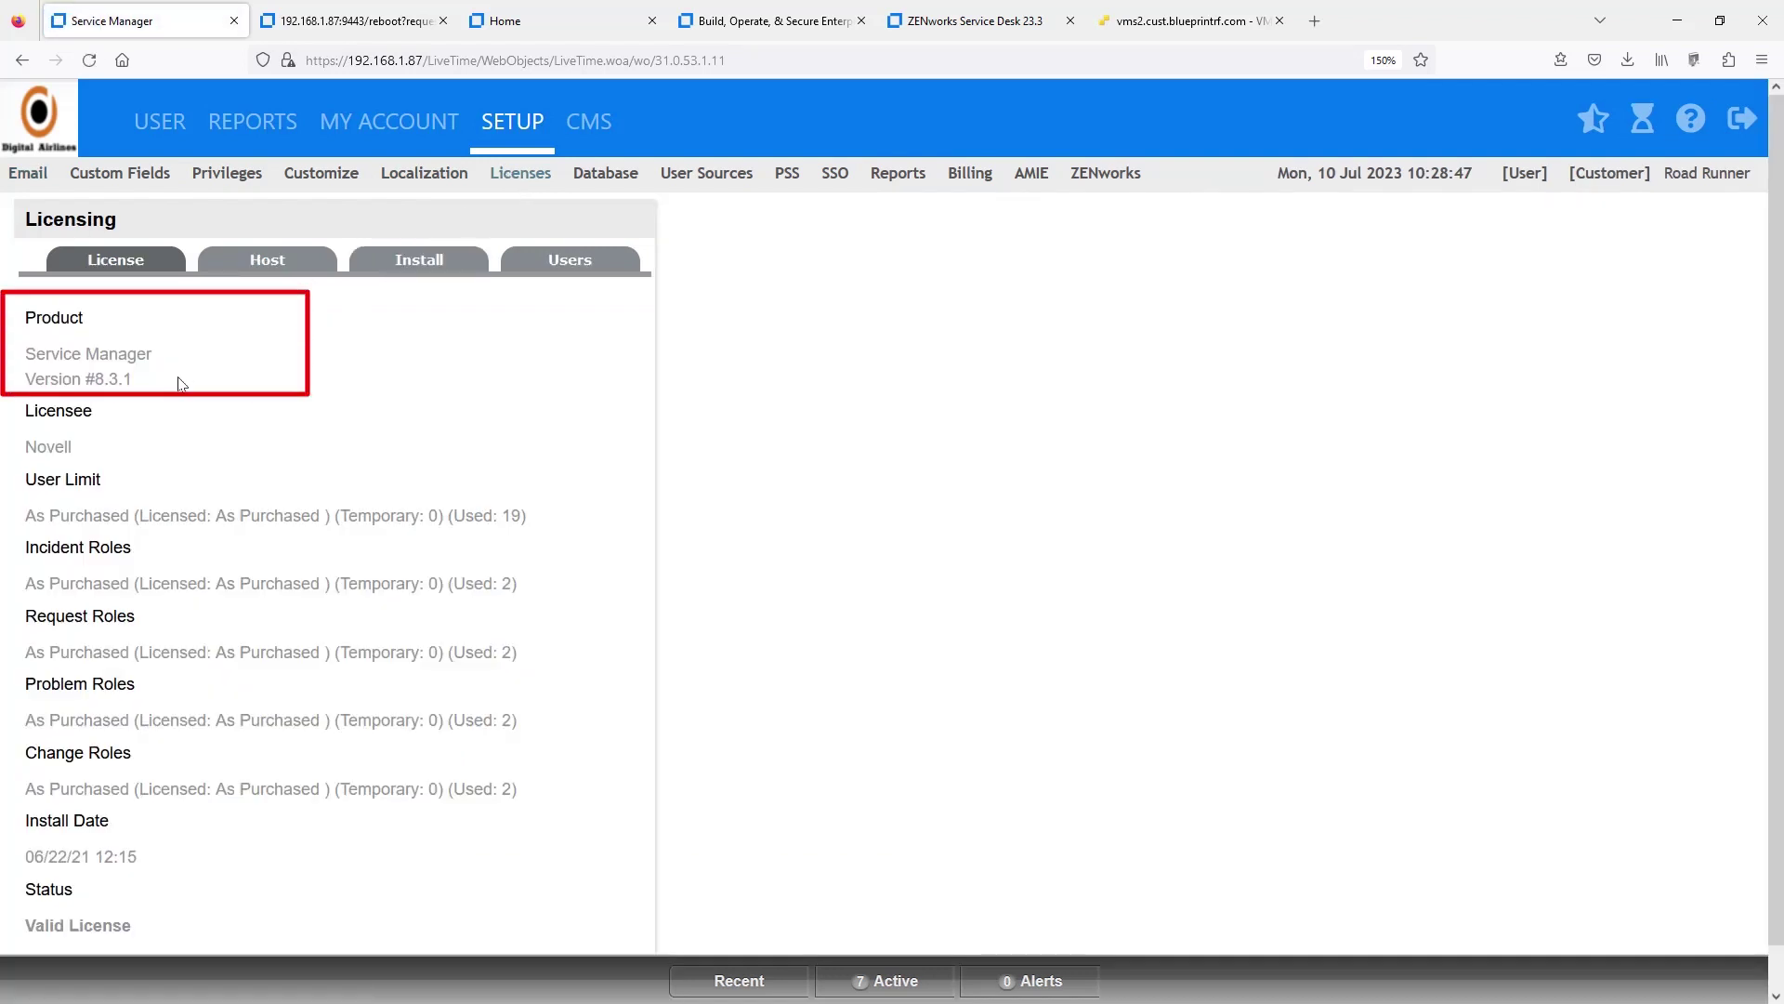
left_click(364, 26)
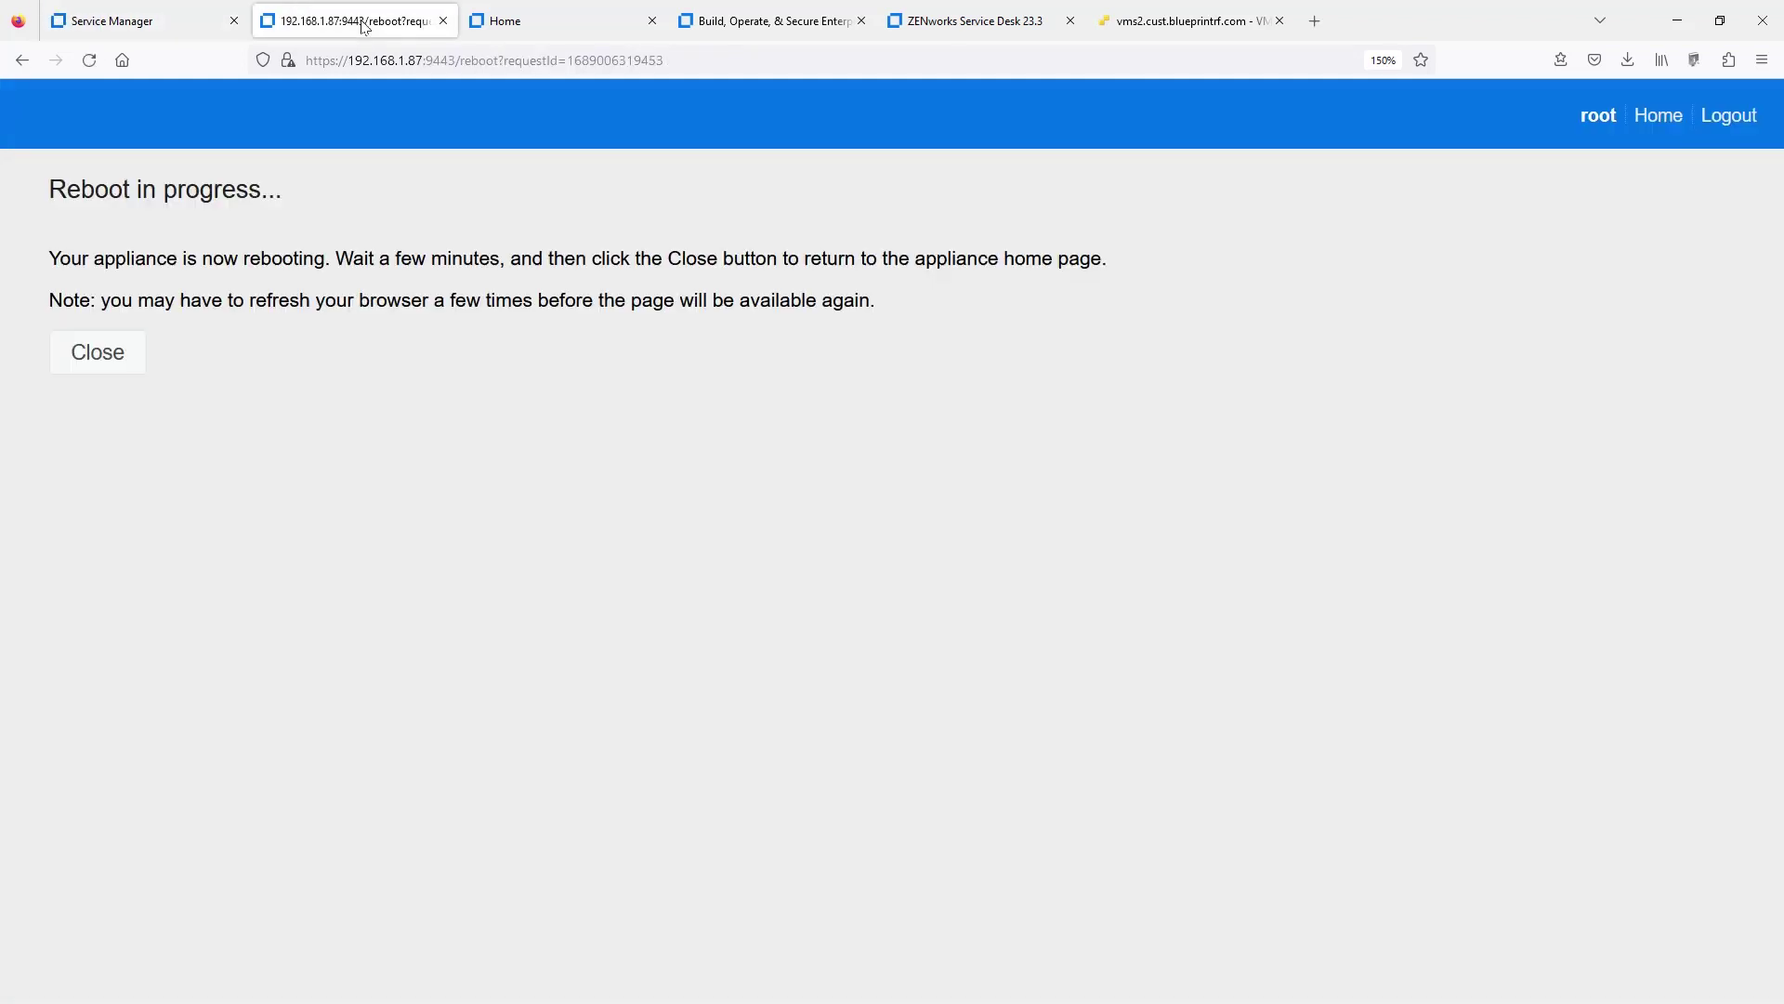
- Sign back in to the rebooted appliance with the saved root login, now at Version 8.3.1
left_click(98, 365)
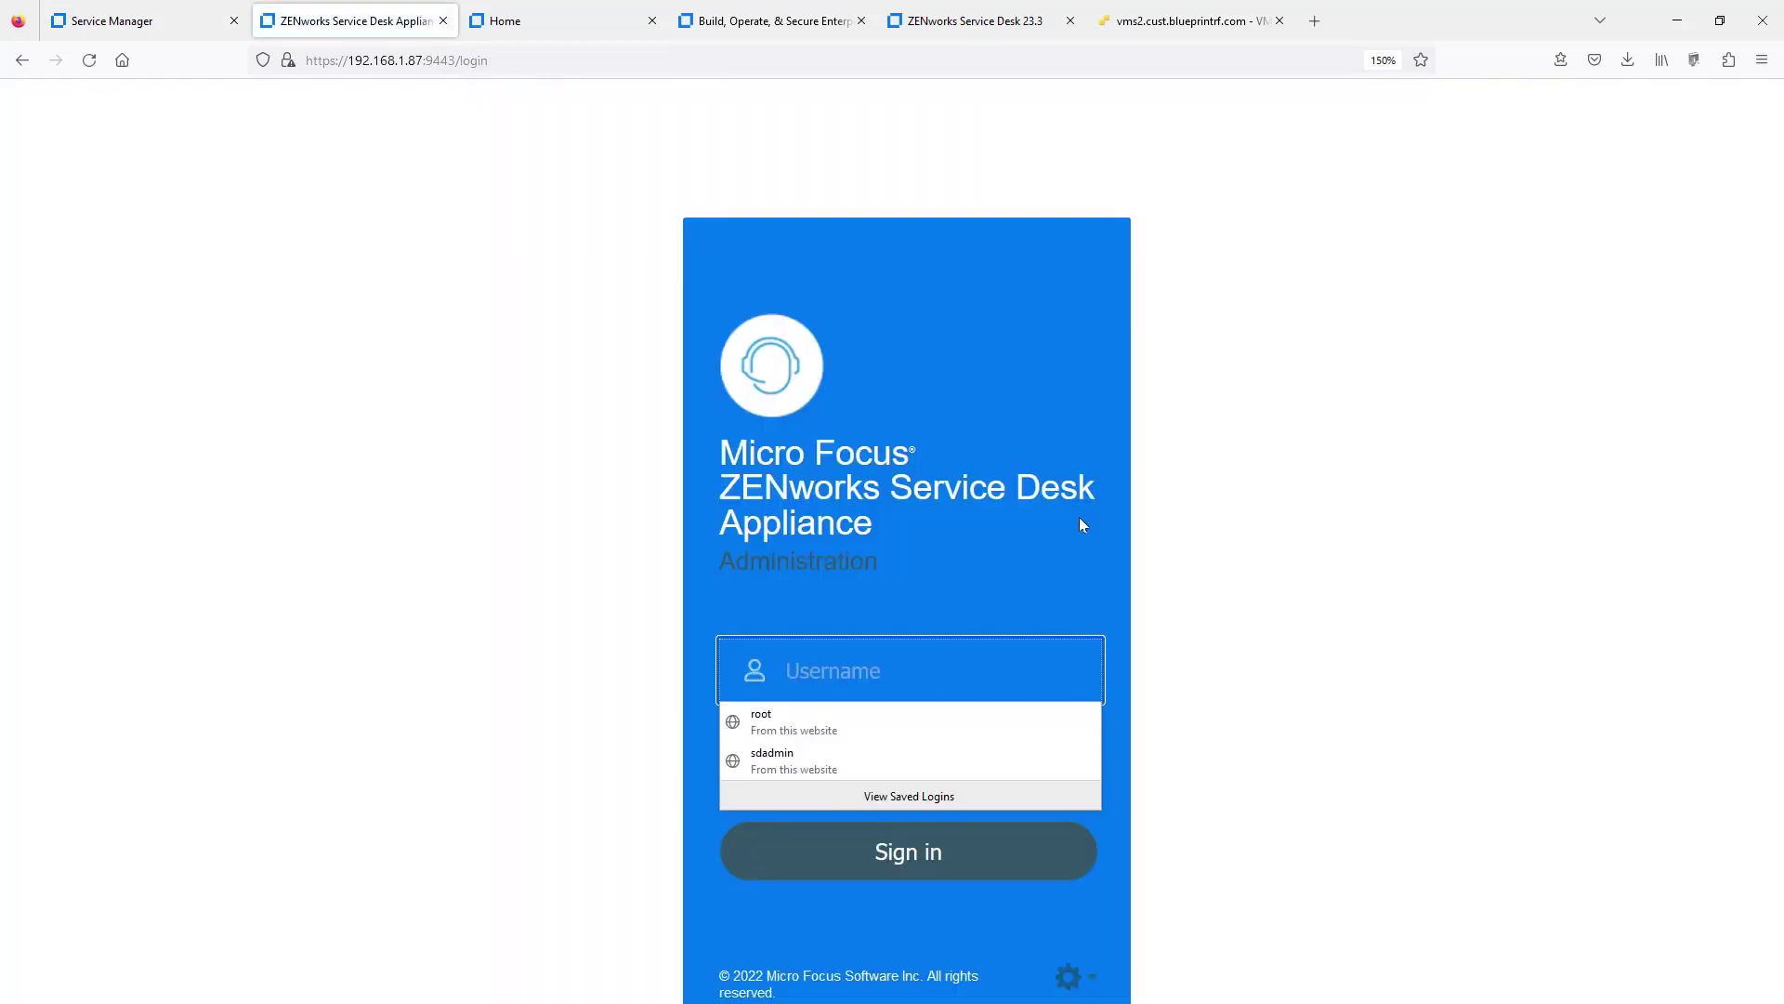
left_click(906, 718)
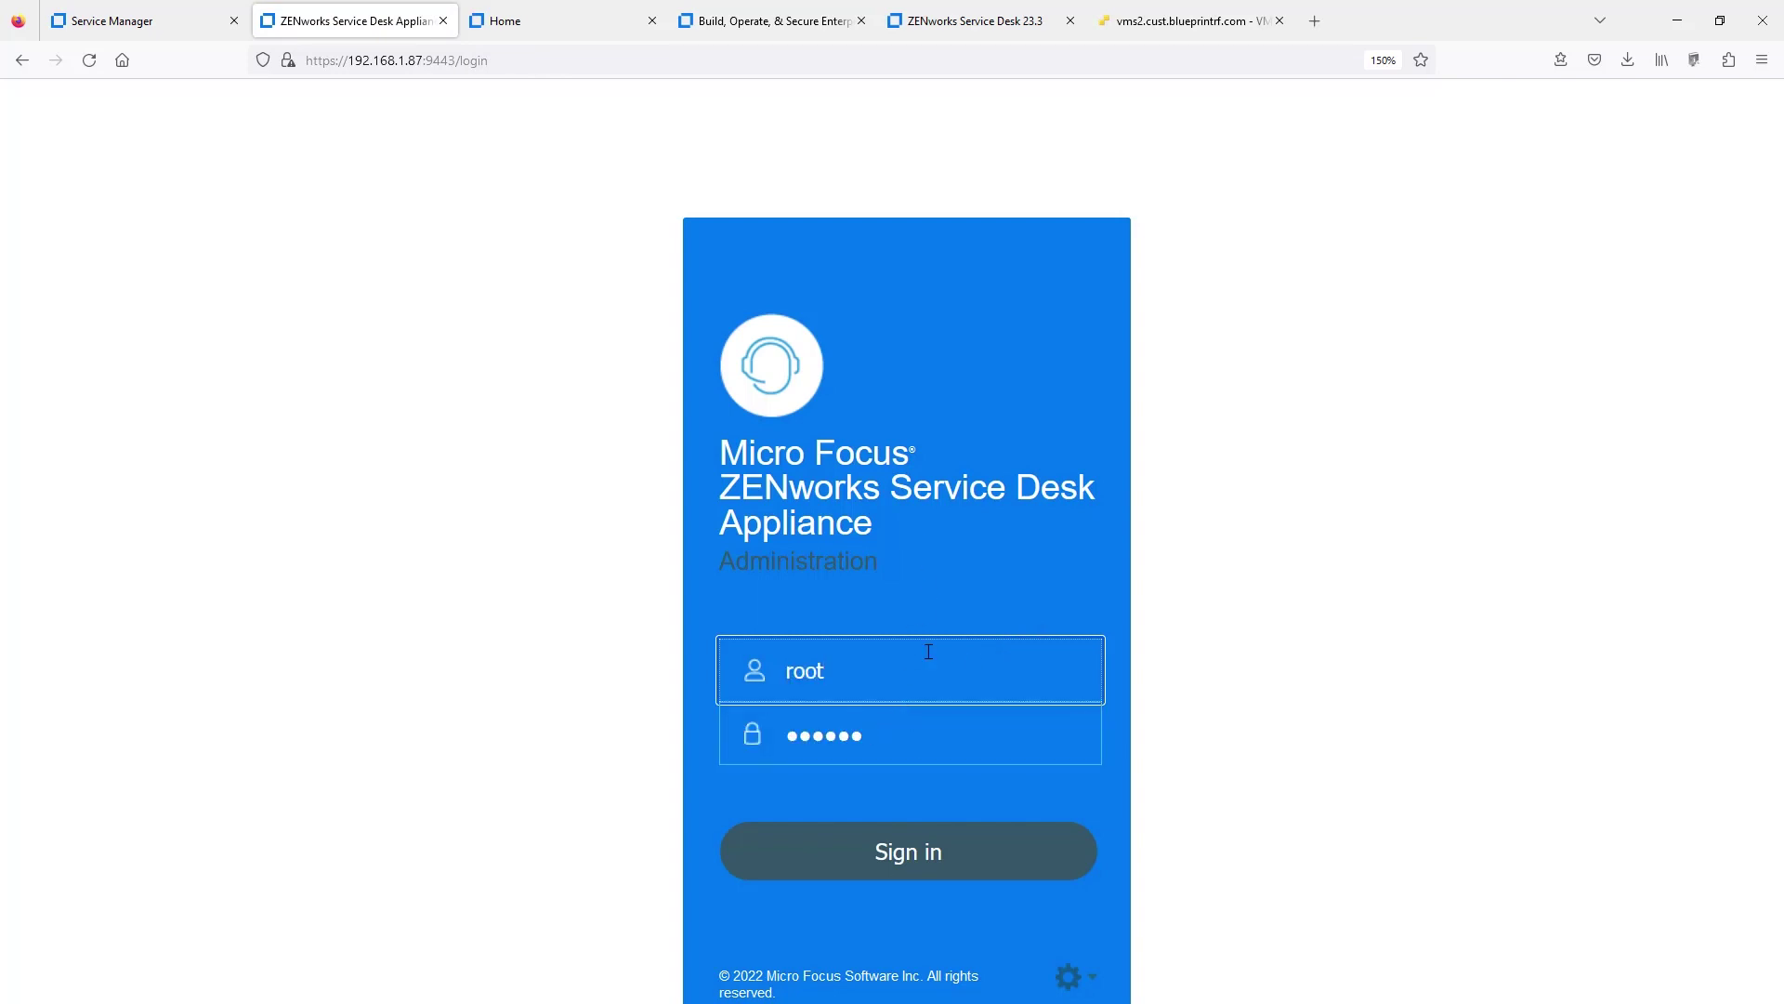
left_click(882, 851)
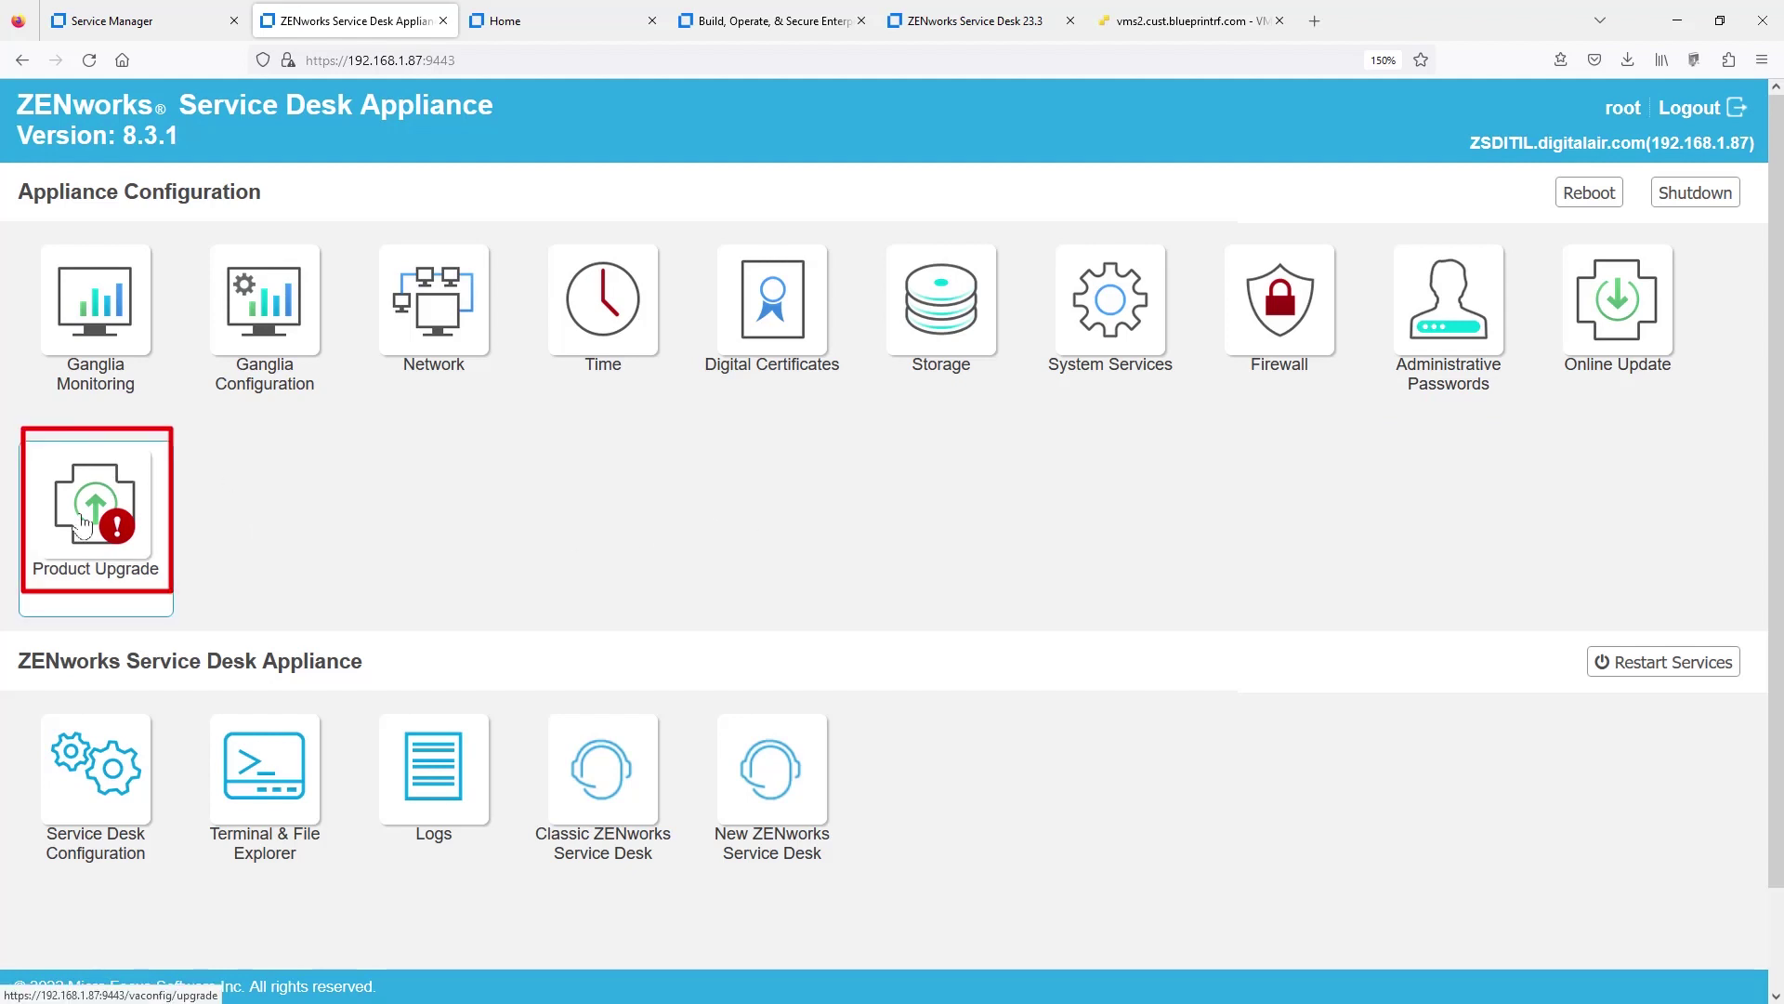
- Start the ZENworks Service Desk Appliance 23.3.0 product upgrade from the Product Upgrade tile
left_click(84, 523)
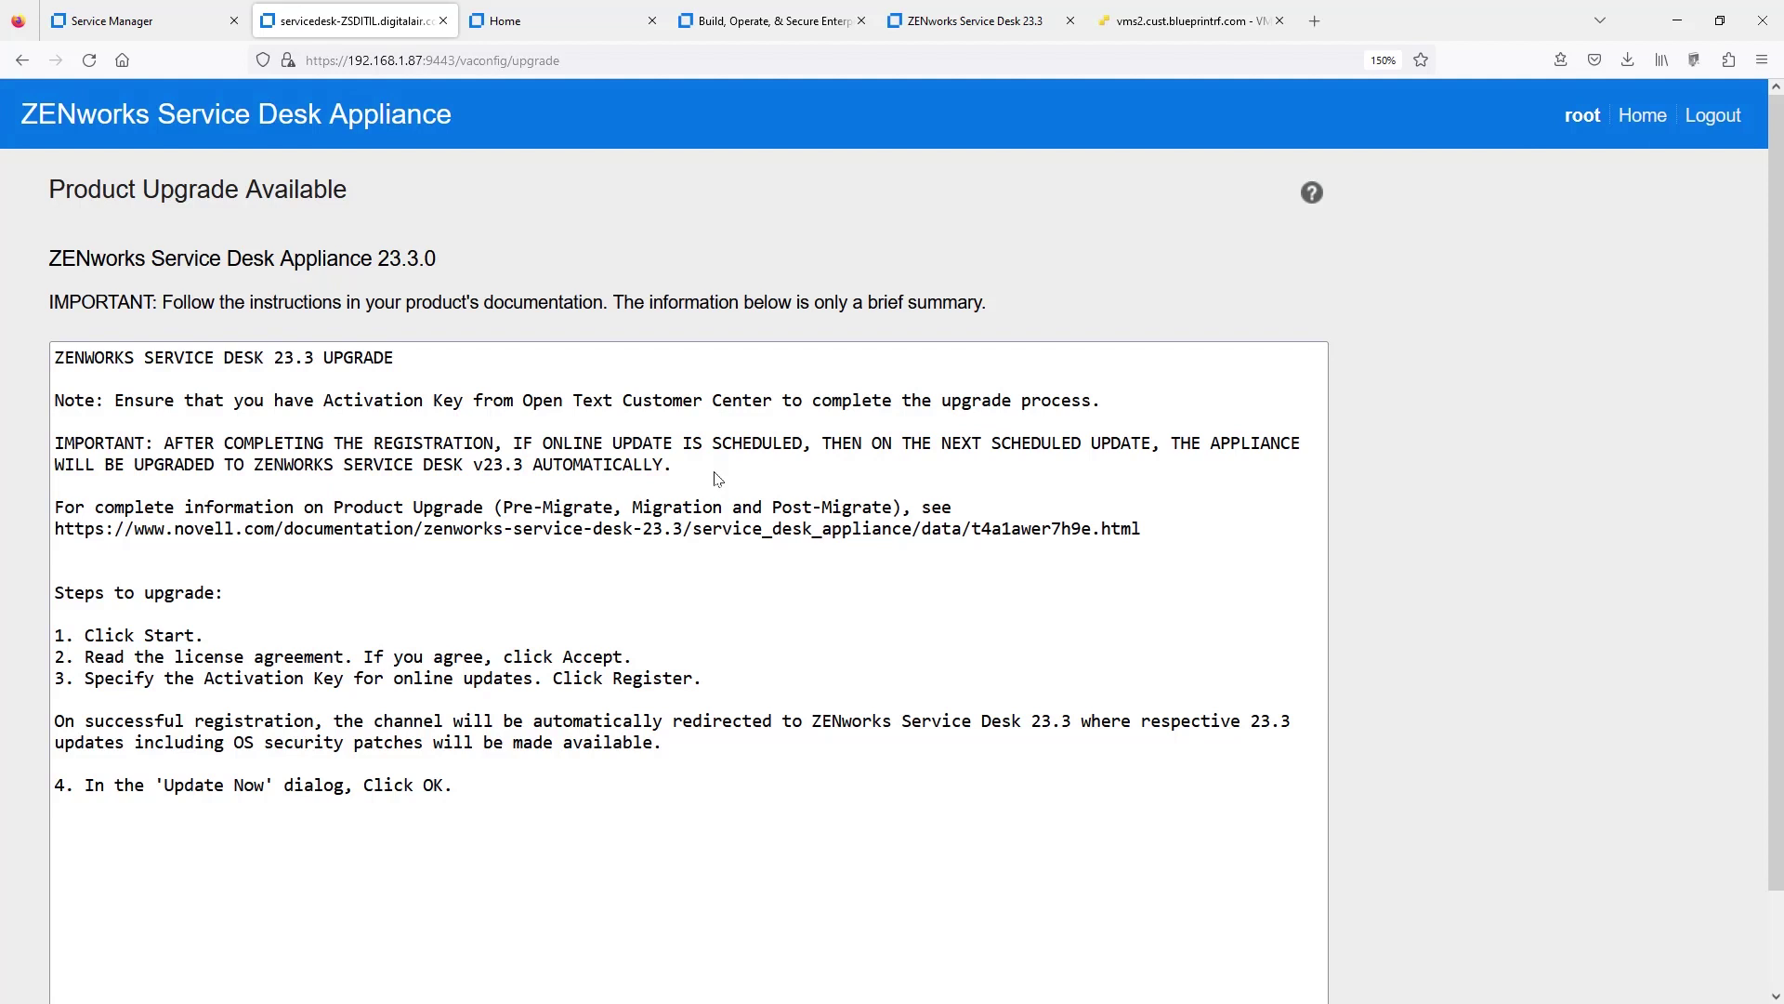
scroll(715, 479, "down", 2)
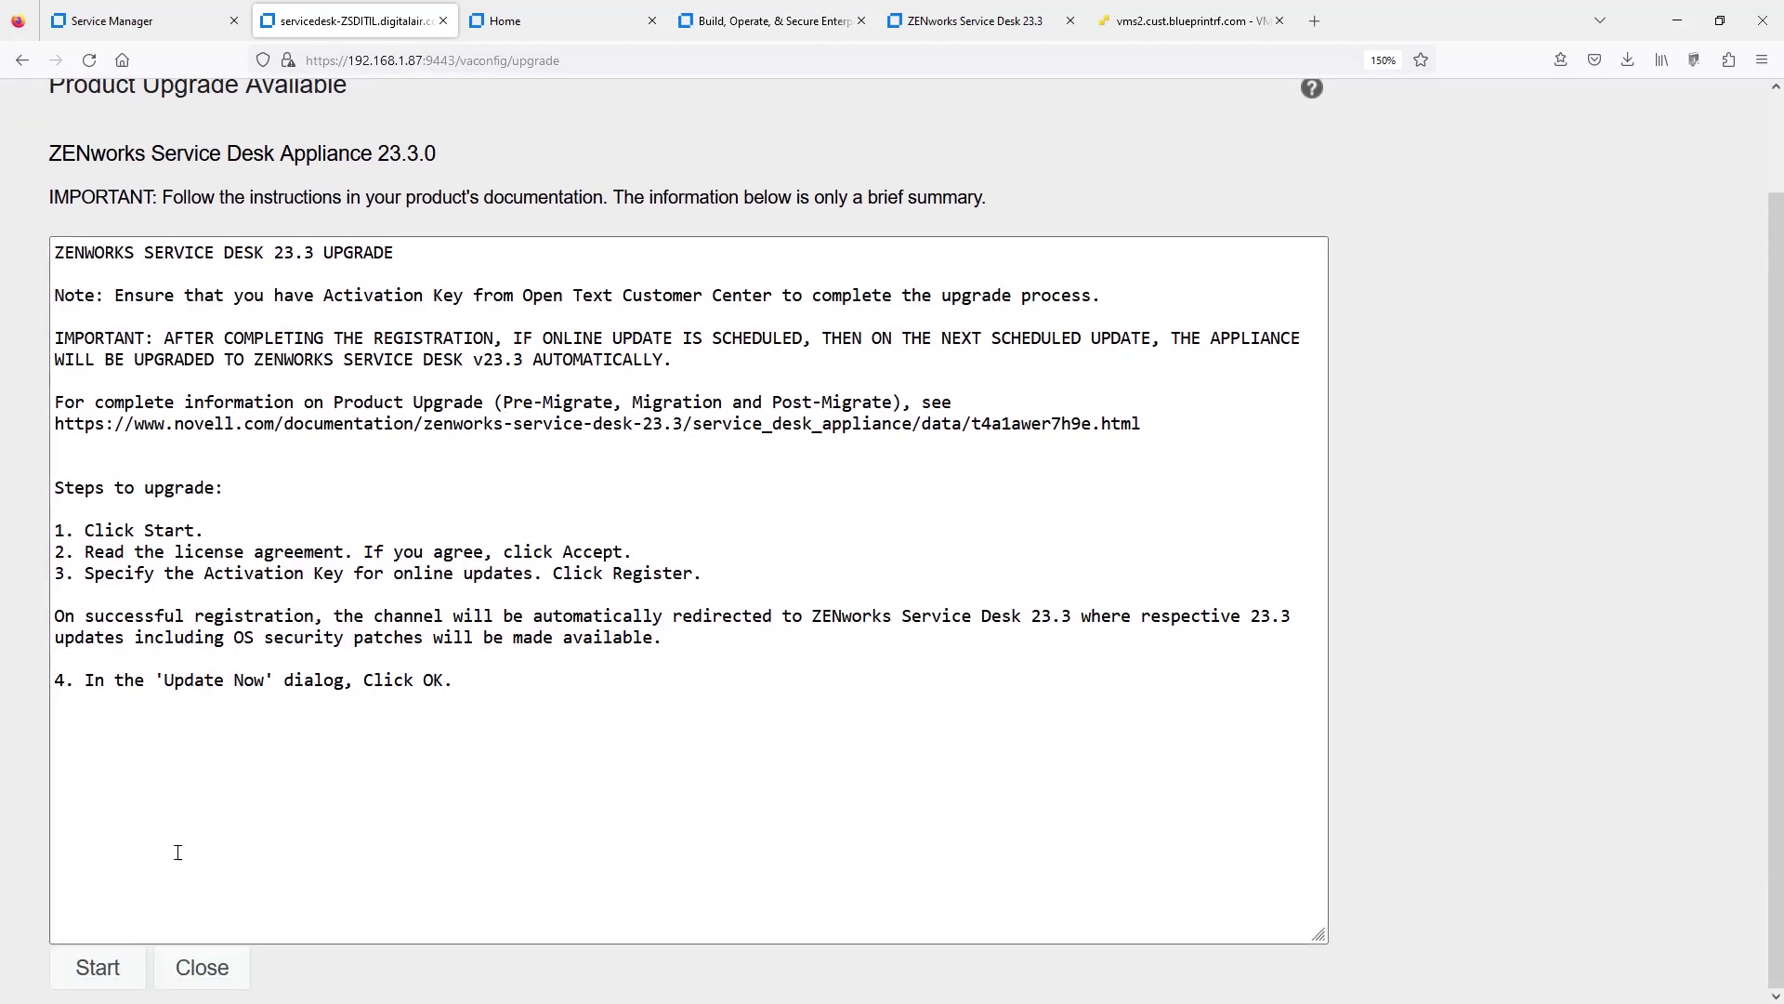
left_click(90, 971)
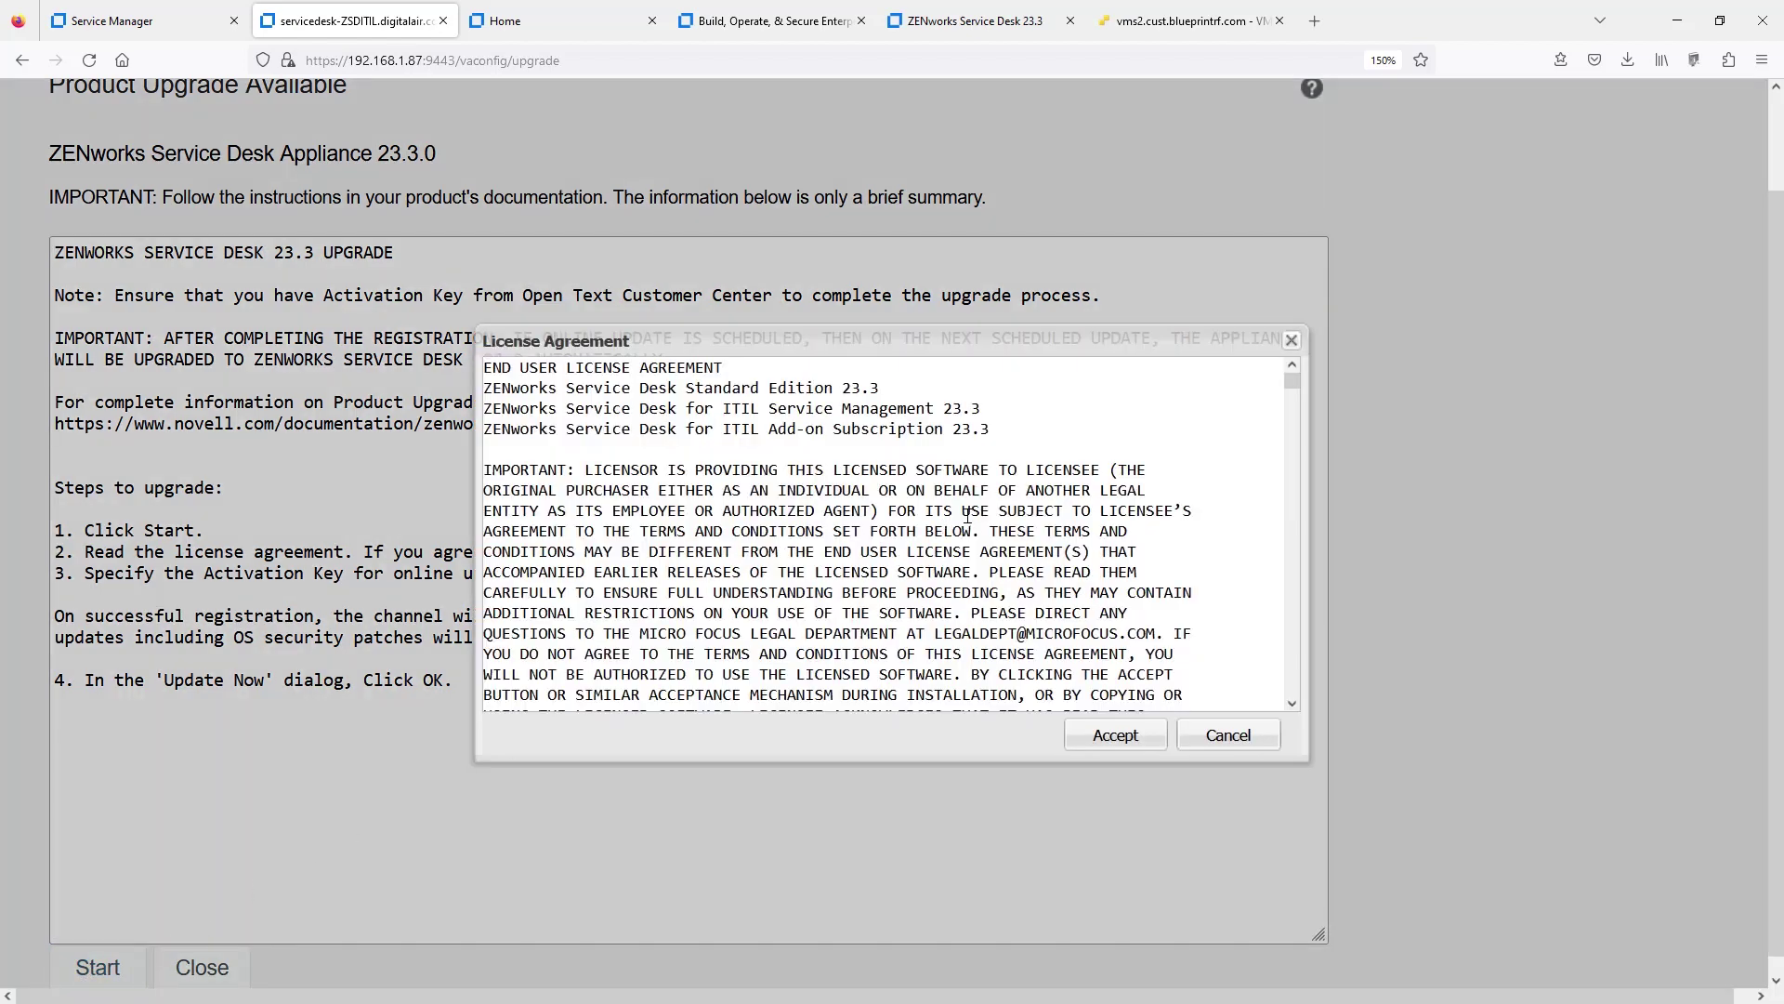
- Accept the licence and enter the registration e-mail, activation key, and optional-information consent
left_click(1113, 741)
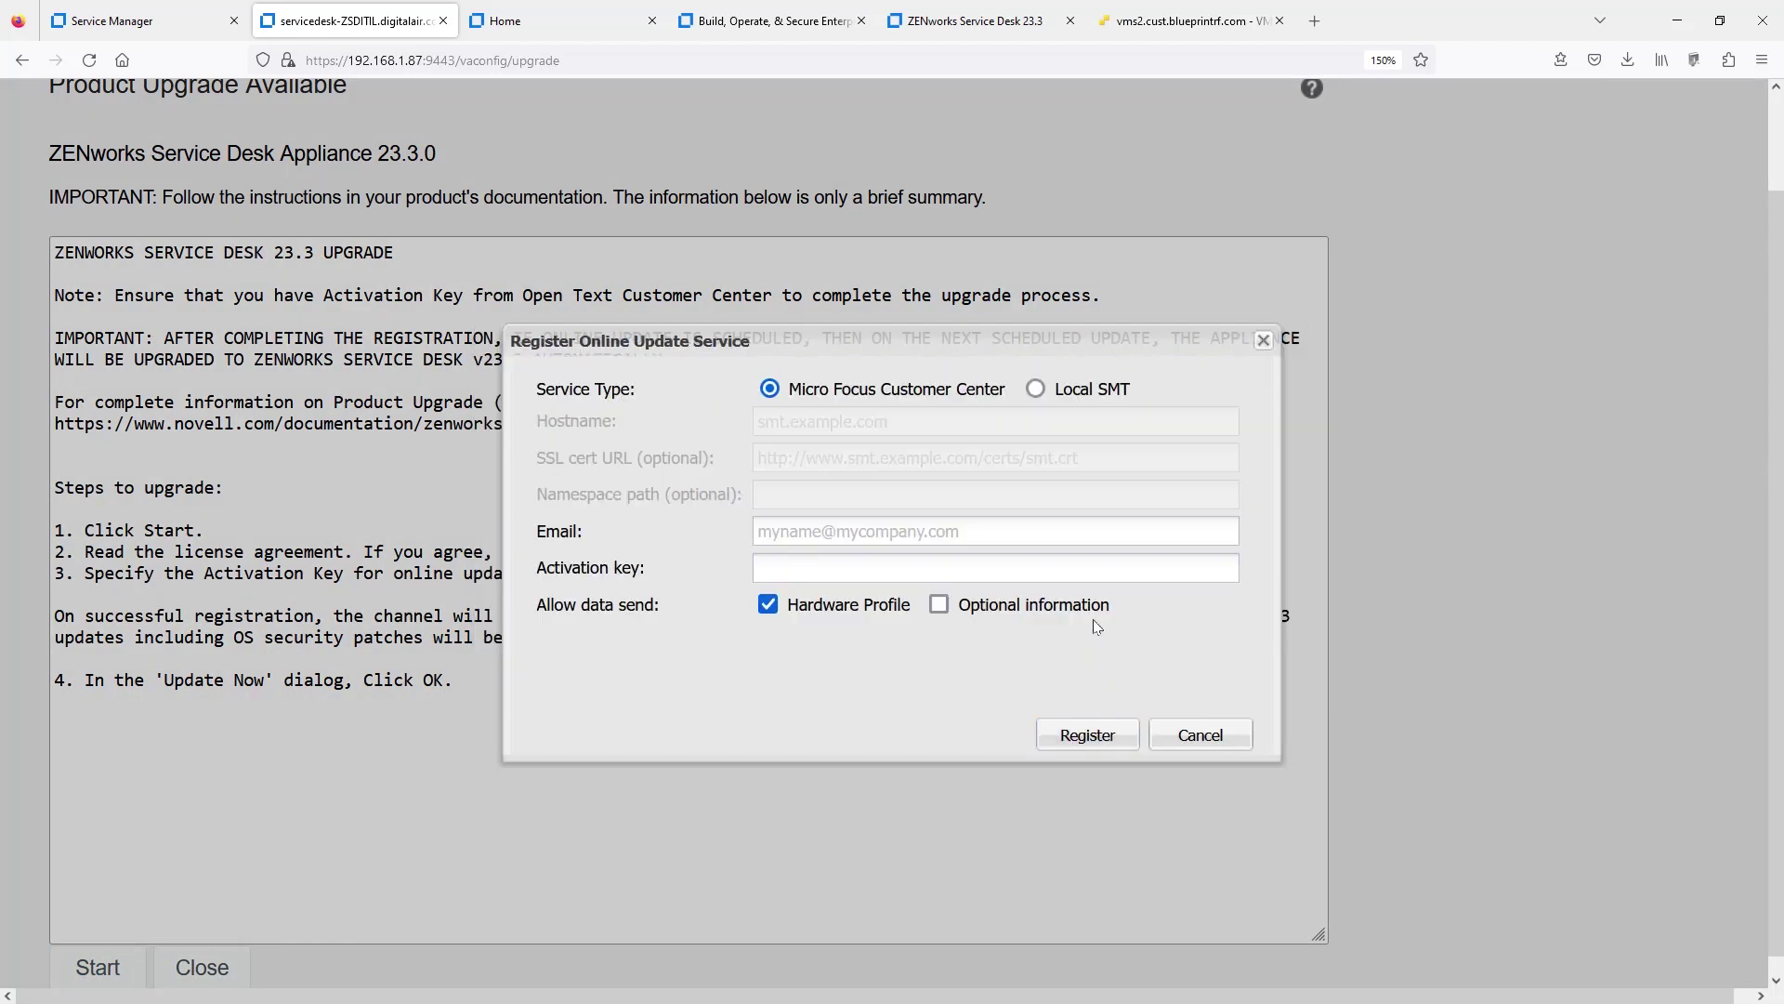
left_click(948, 533)
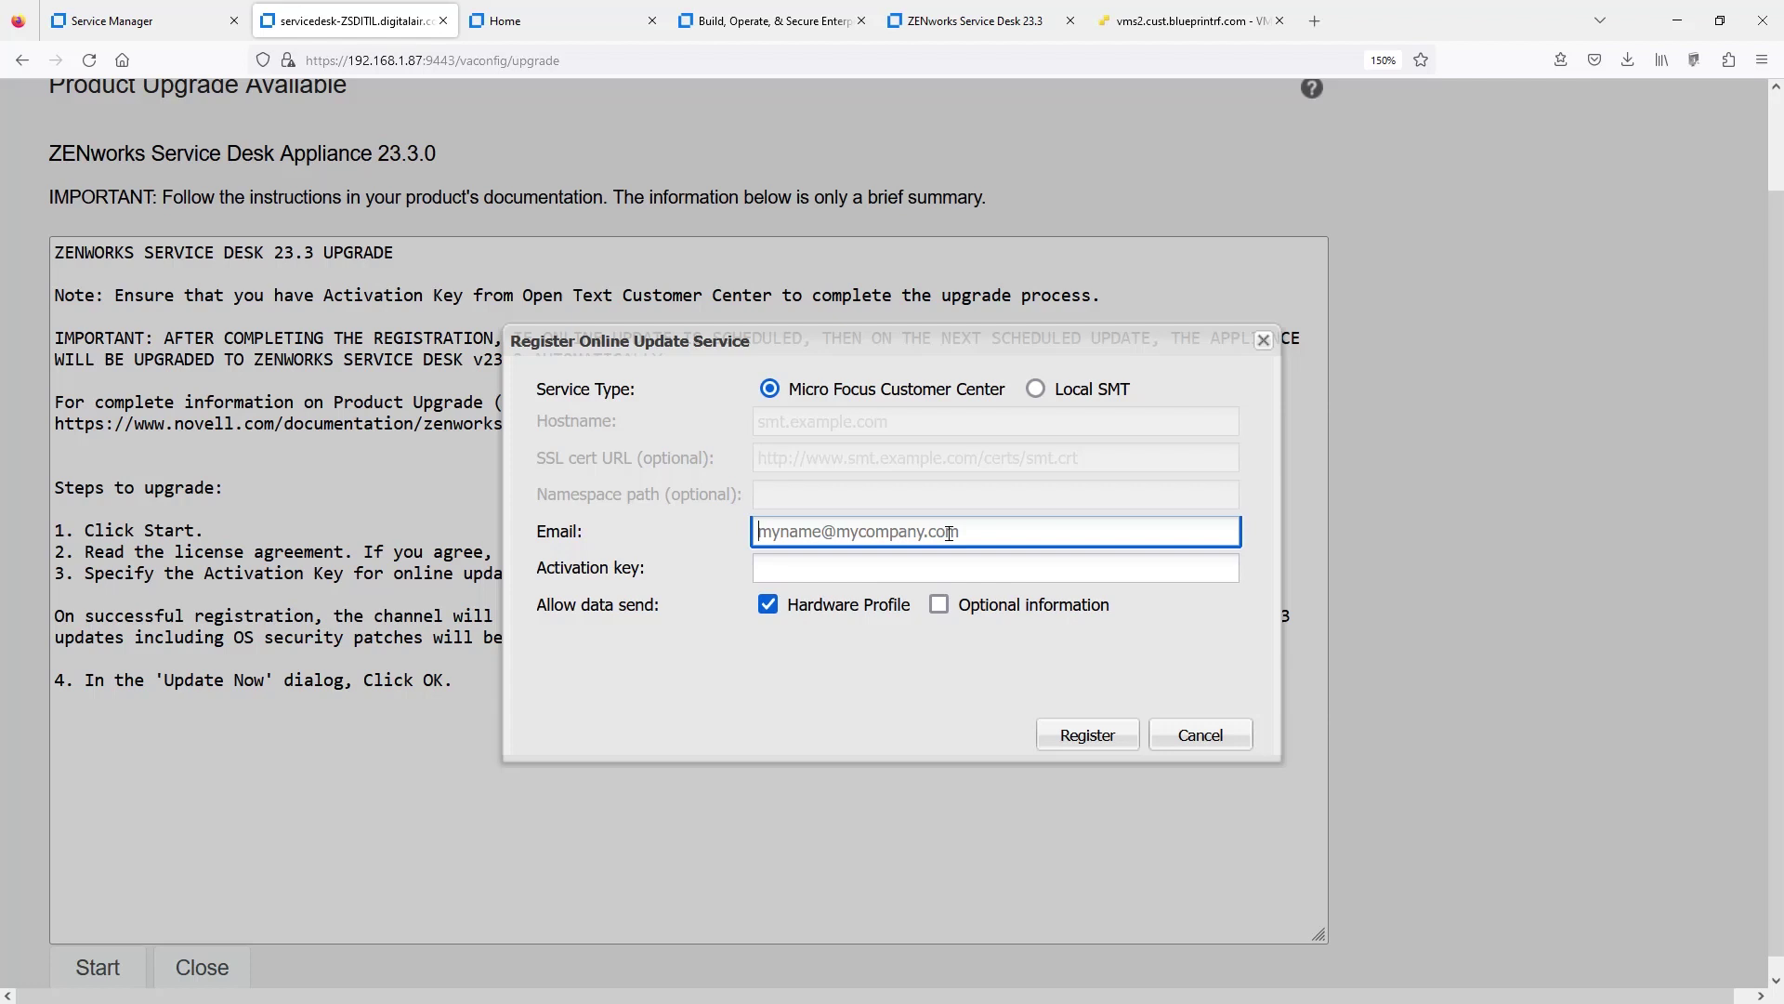
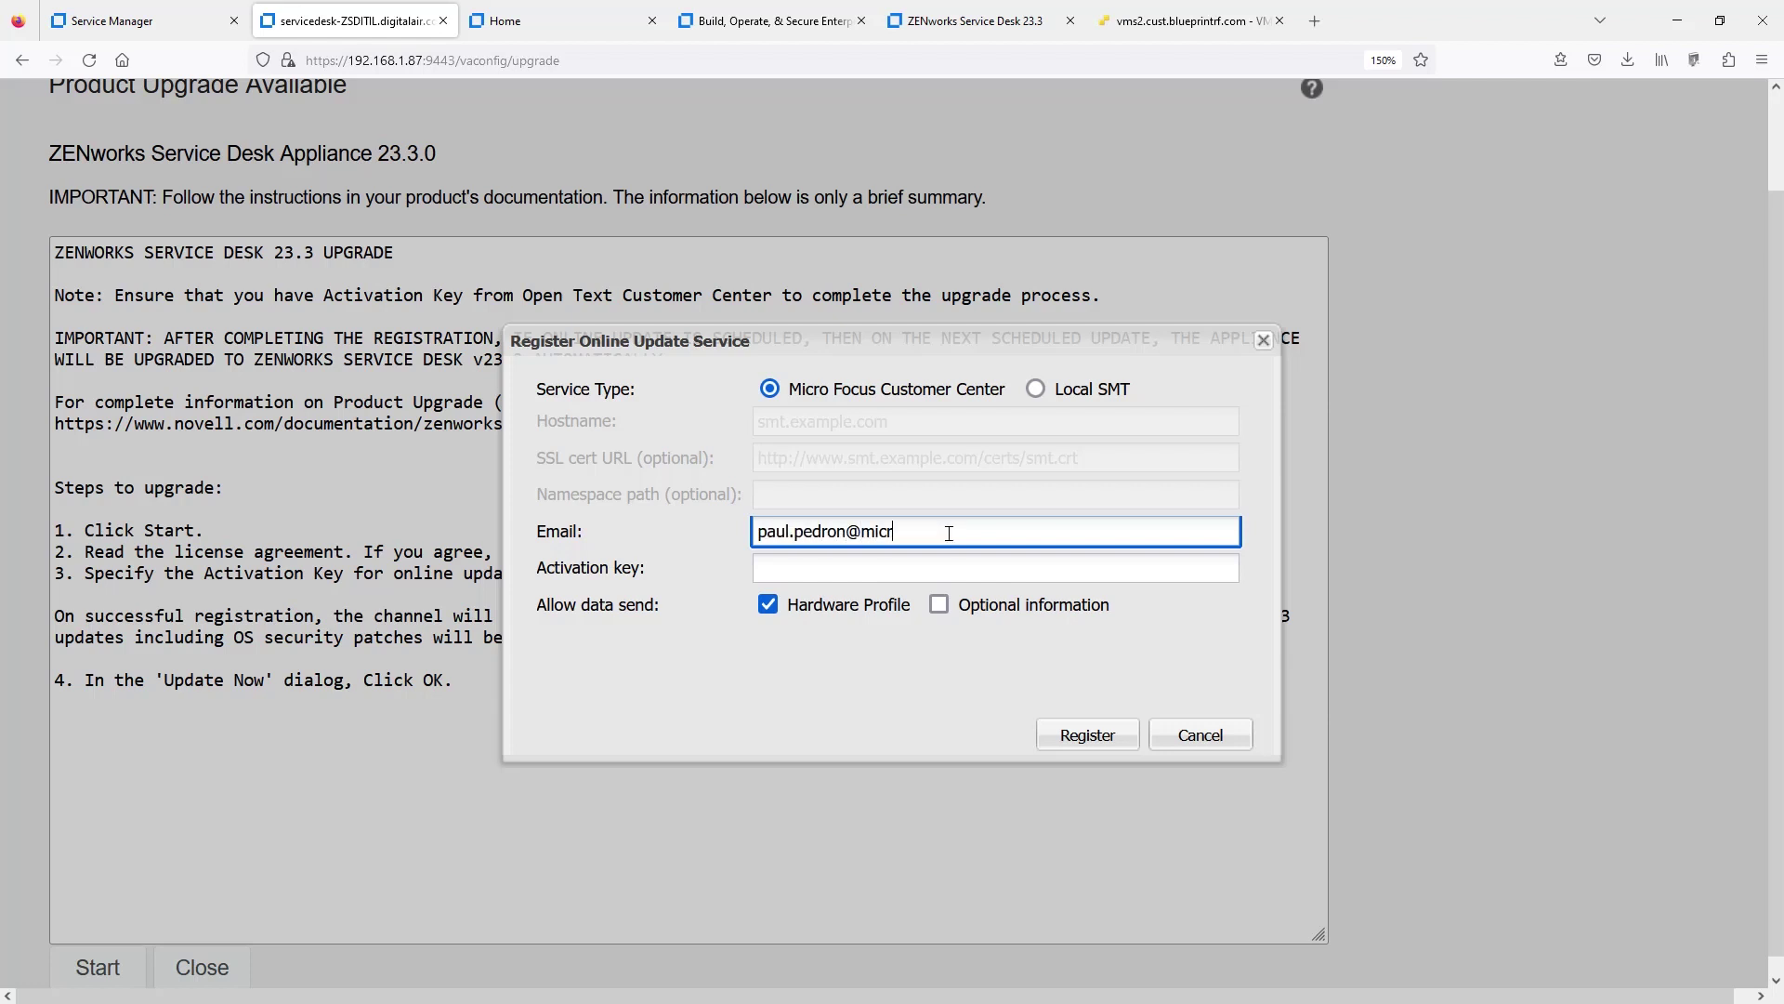
key("Tab")
type("E")
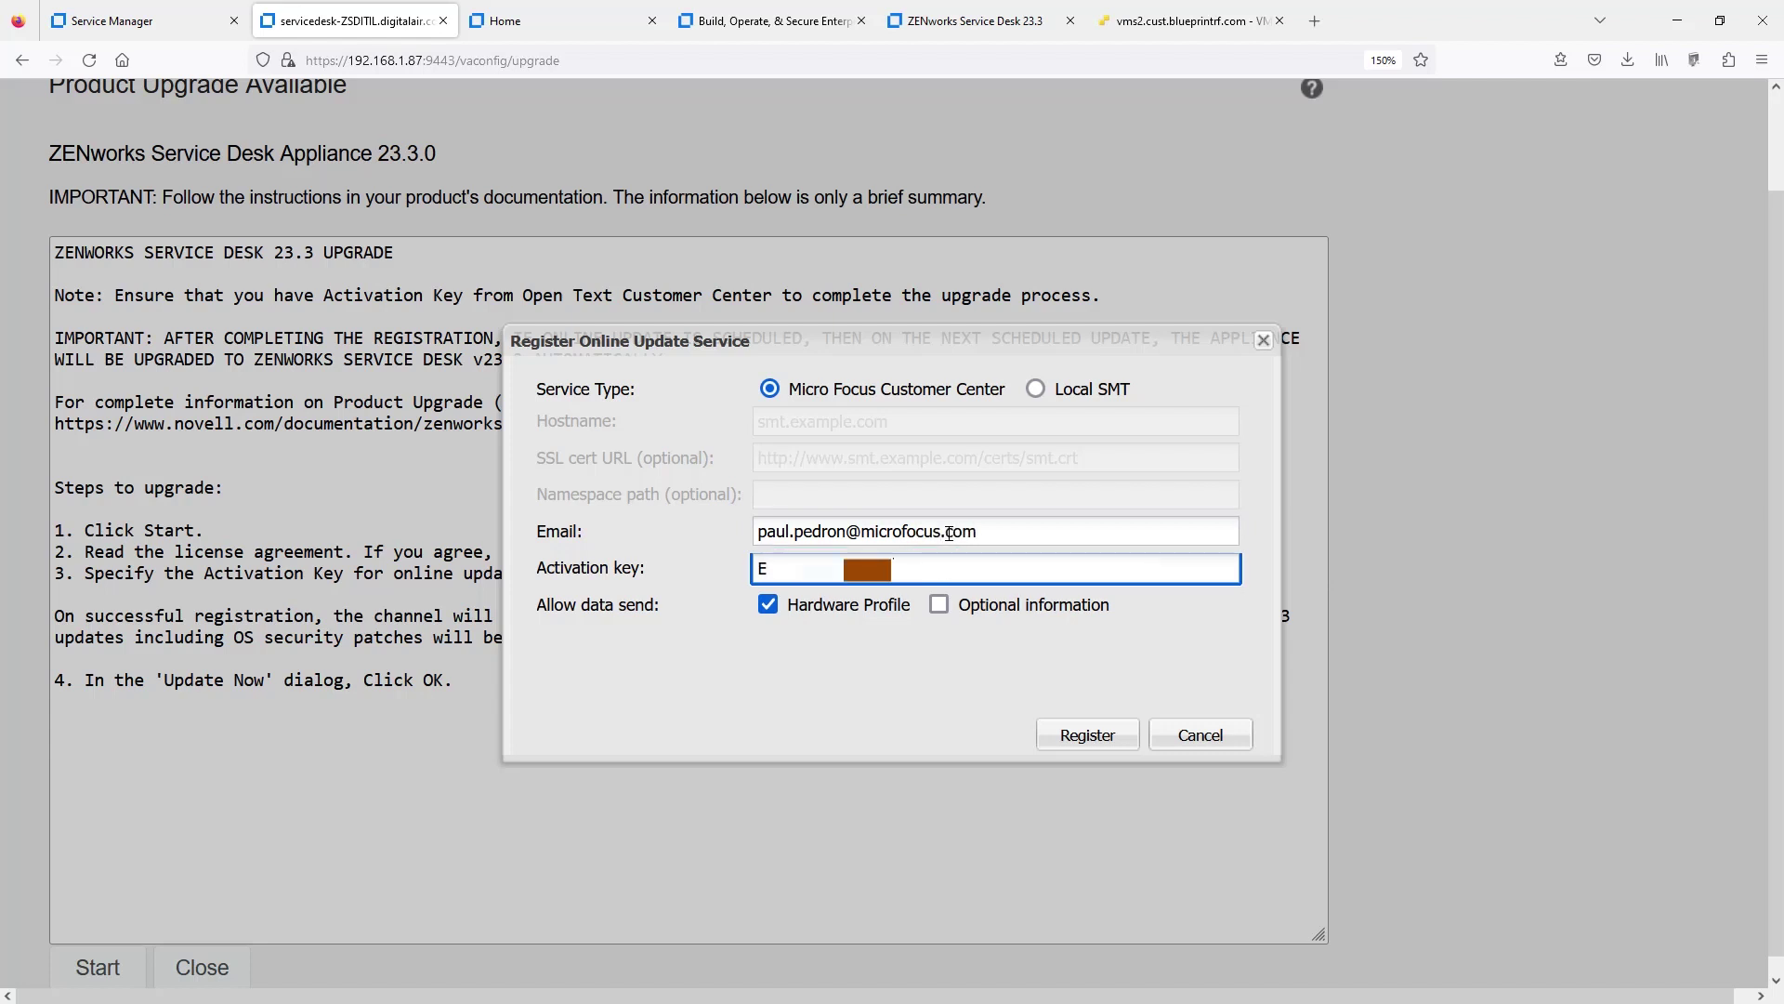
left_click(938, 604)
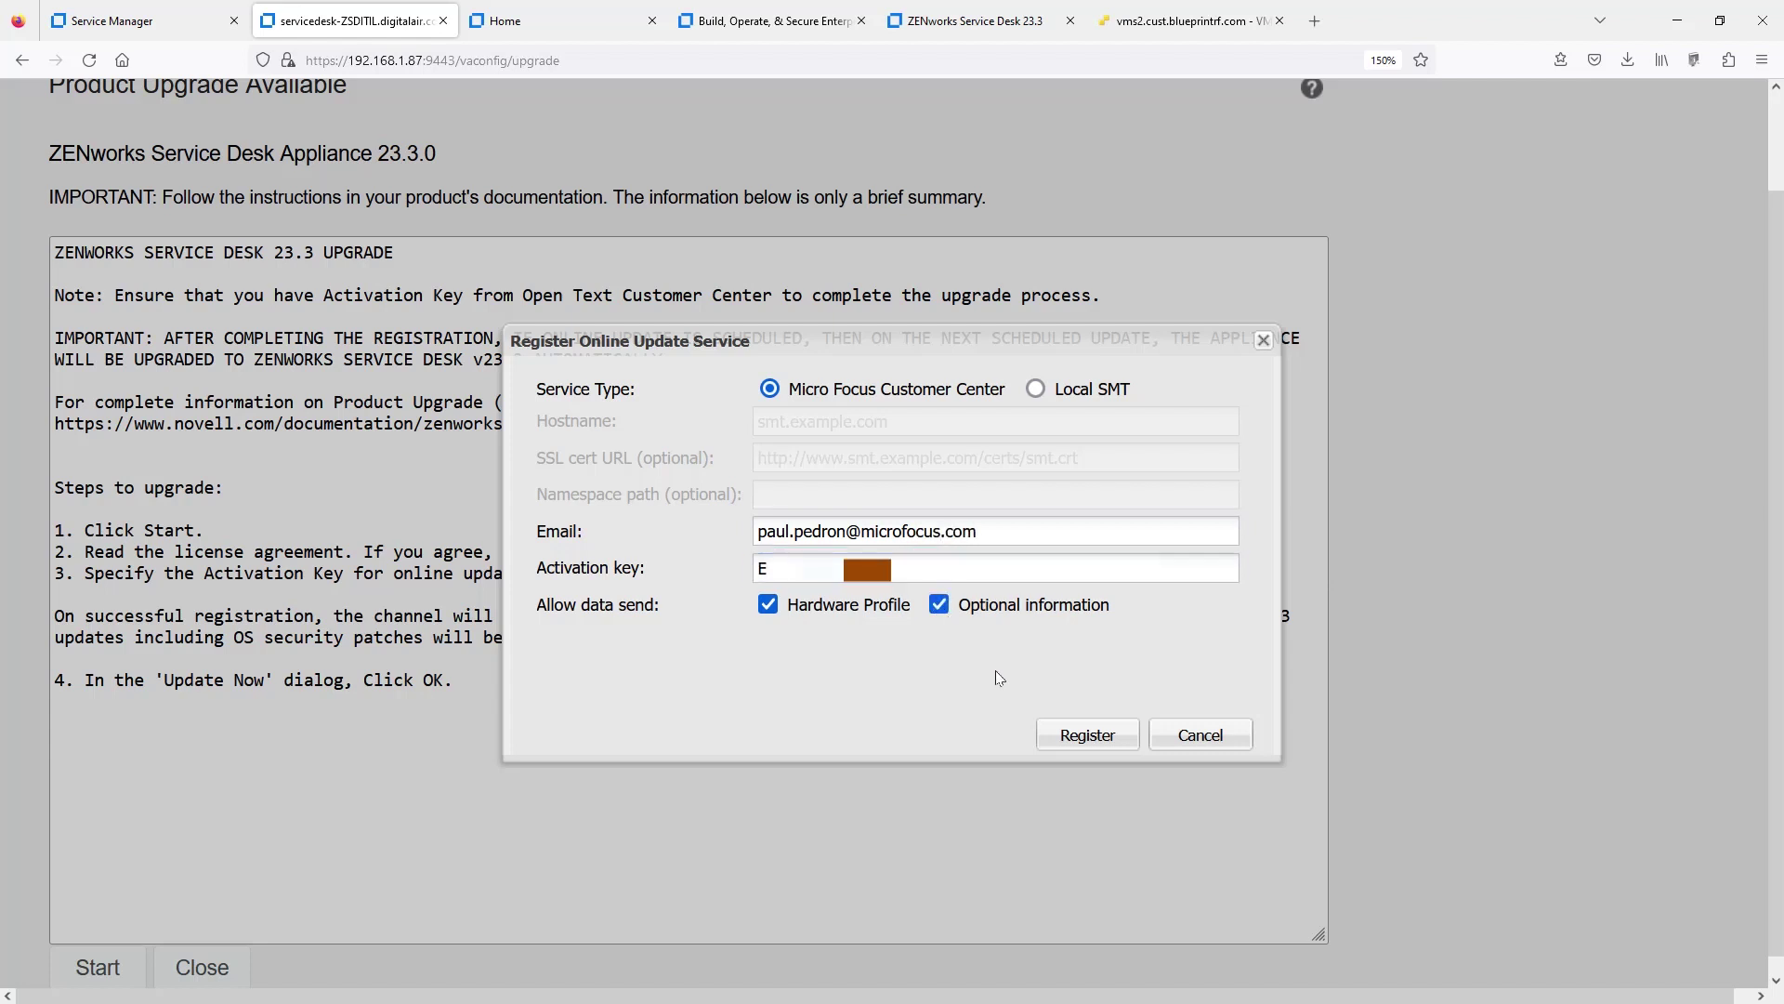
- Submit the online update registration and confirm Update Now to install the 23.3.0 patch
left_click(1065, 752)
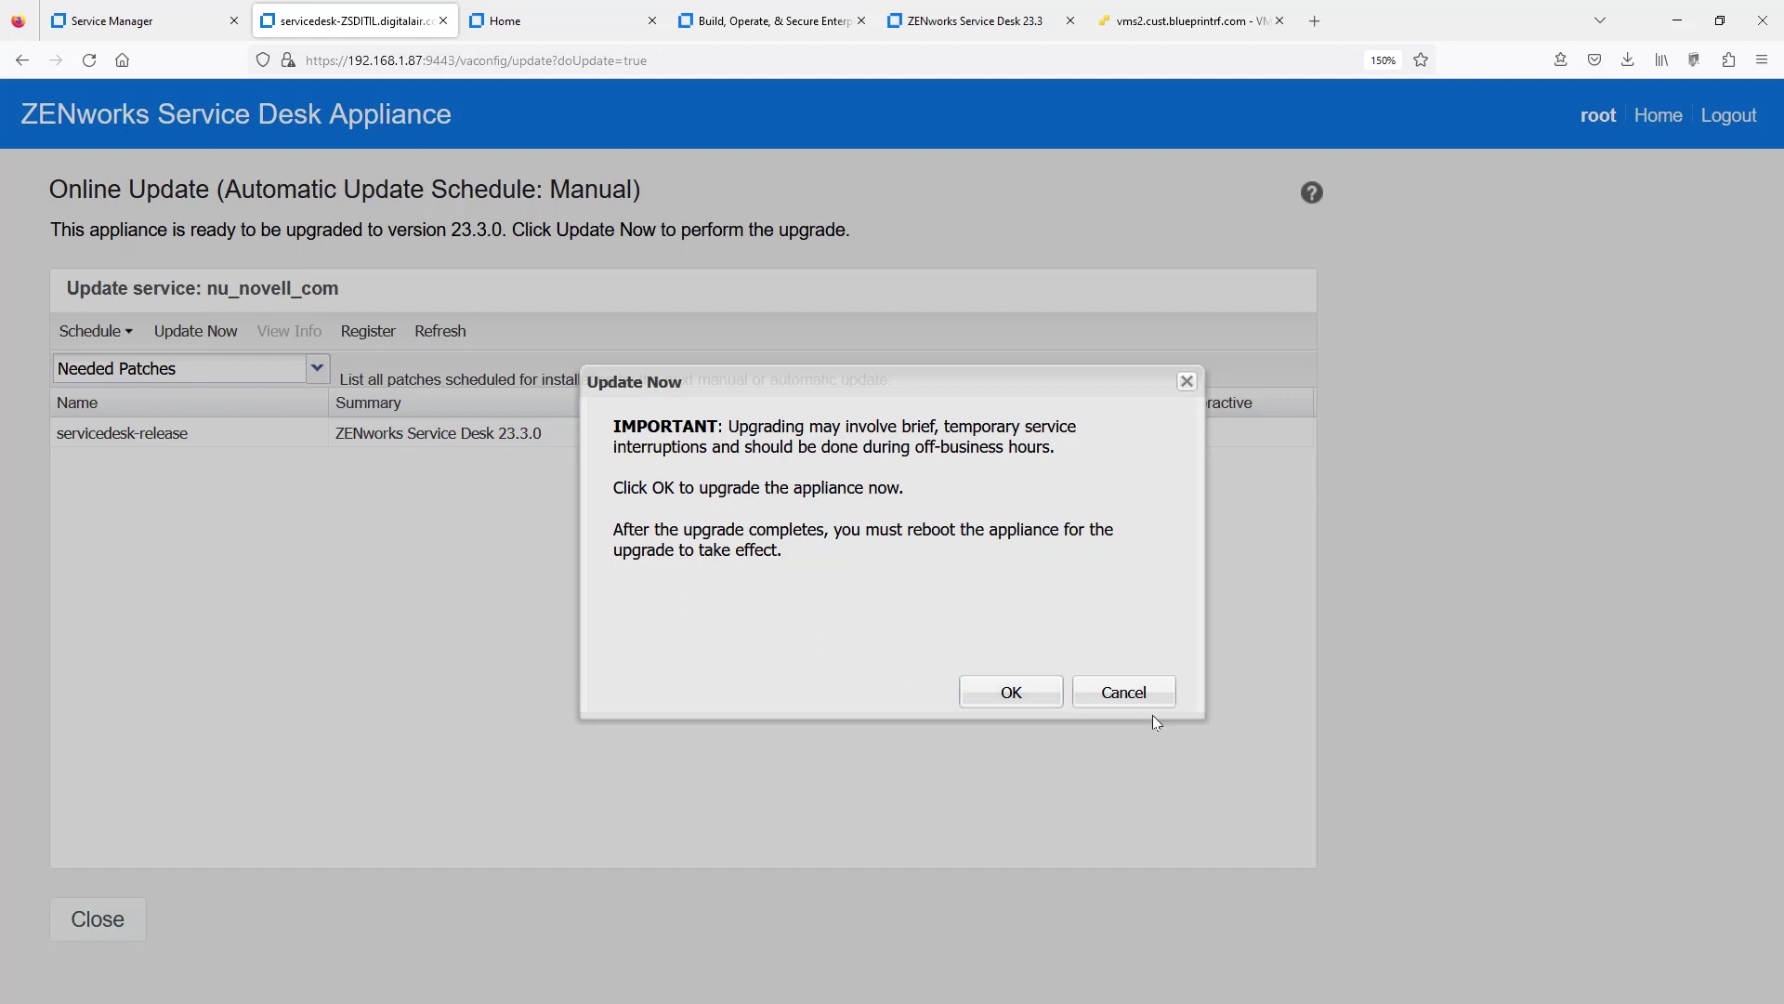
left_click(1127, 691)
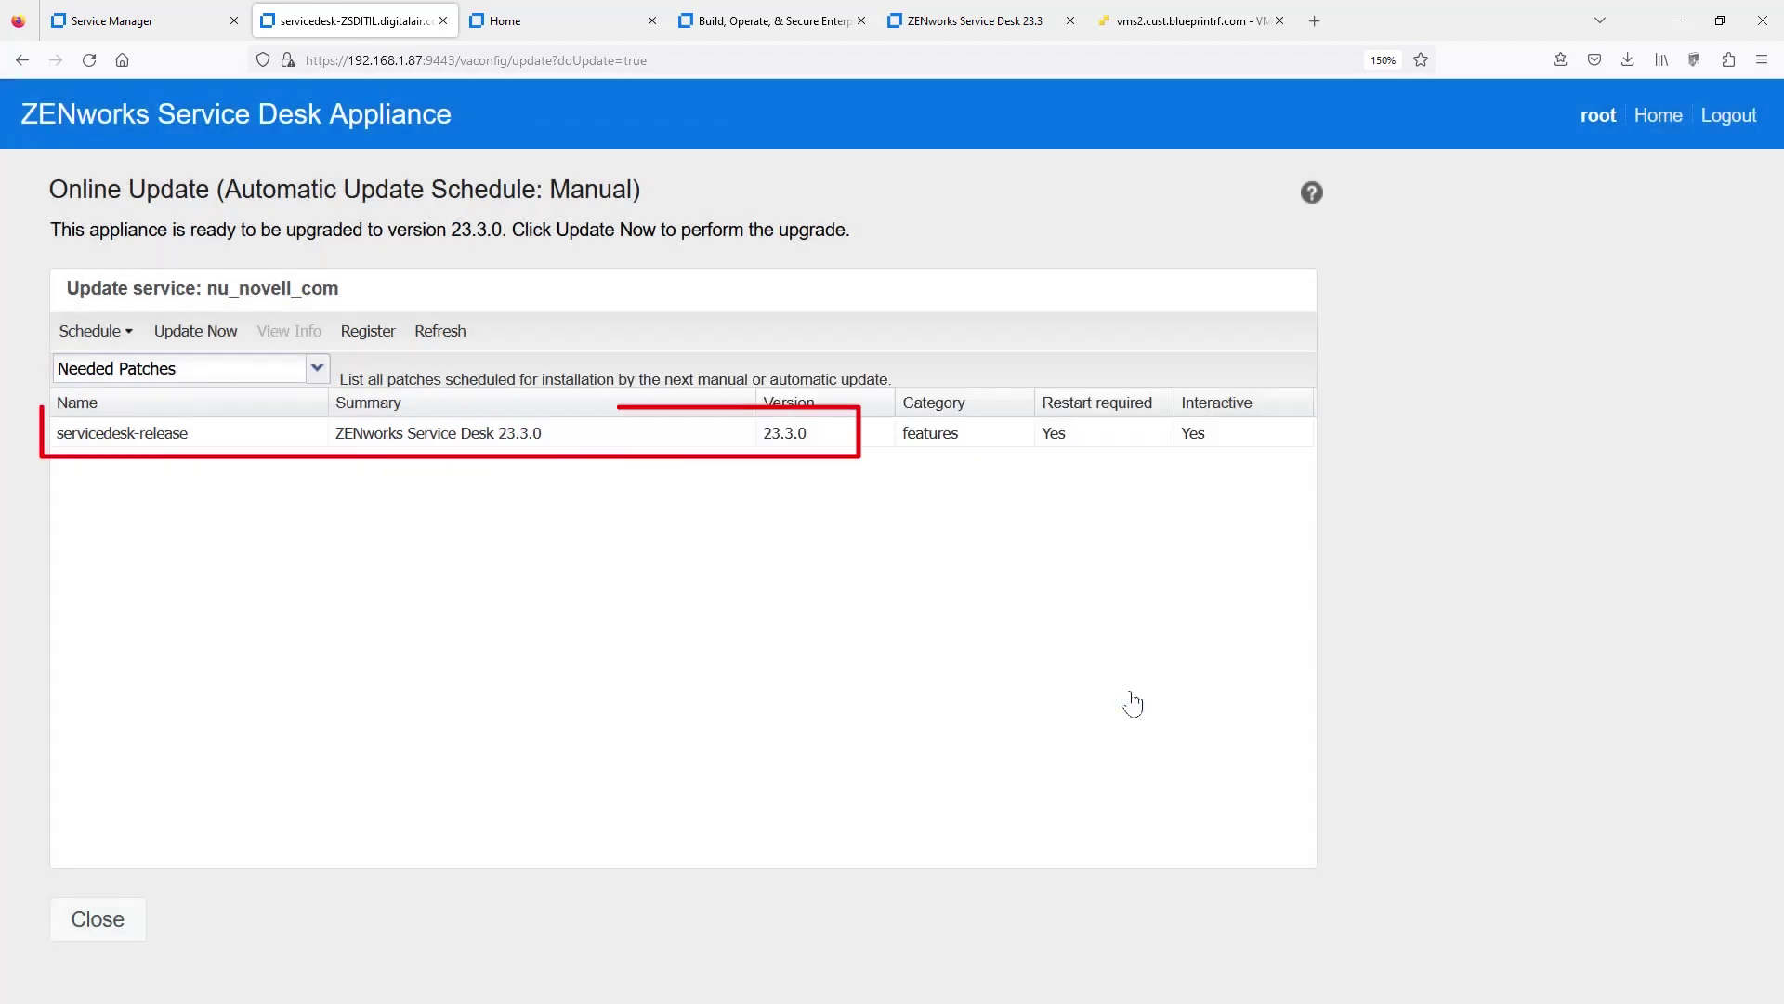
left_click(198, 334)
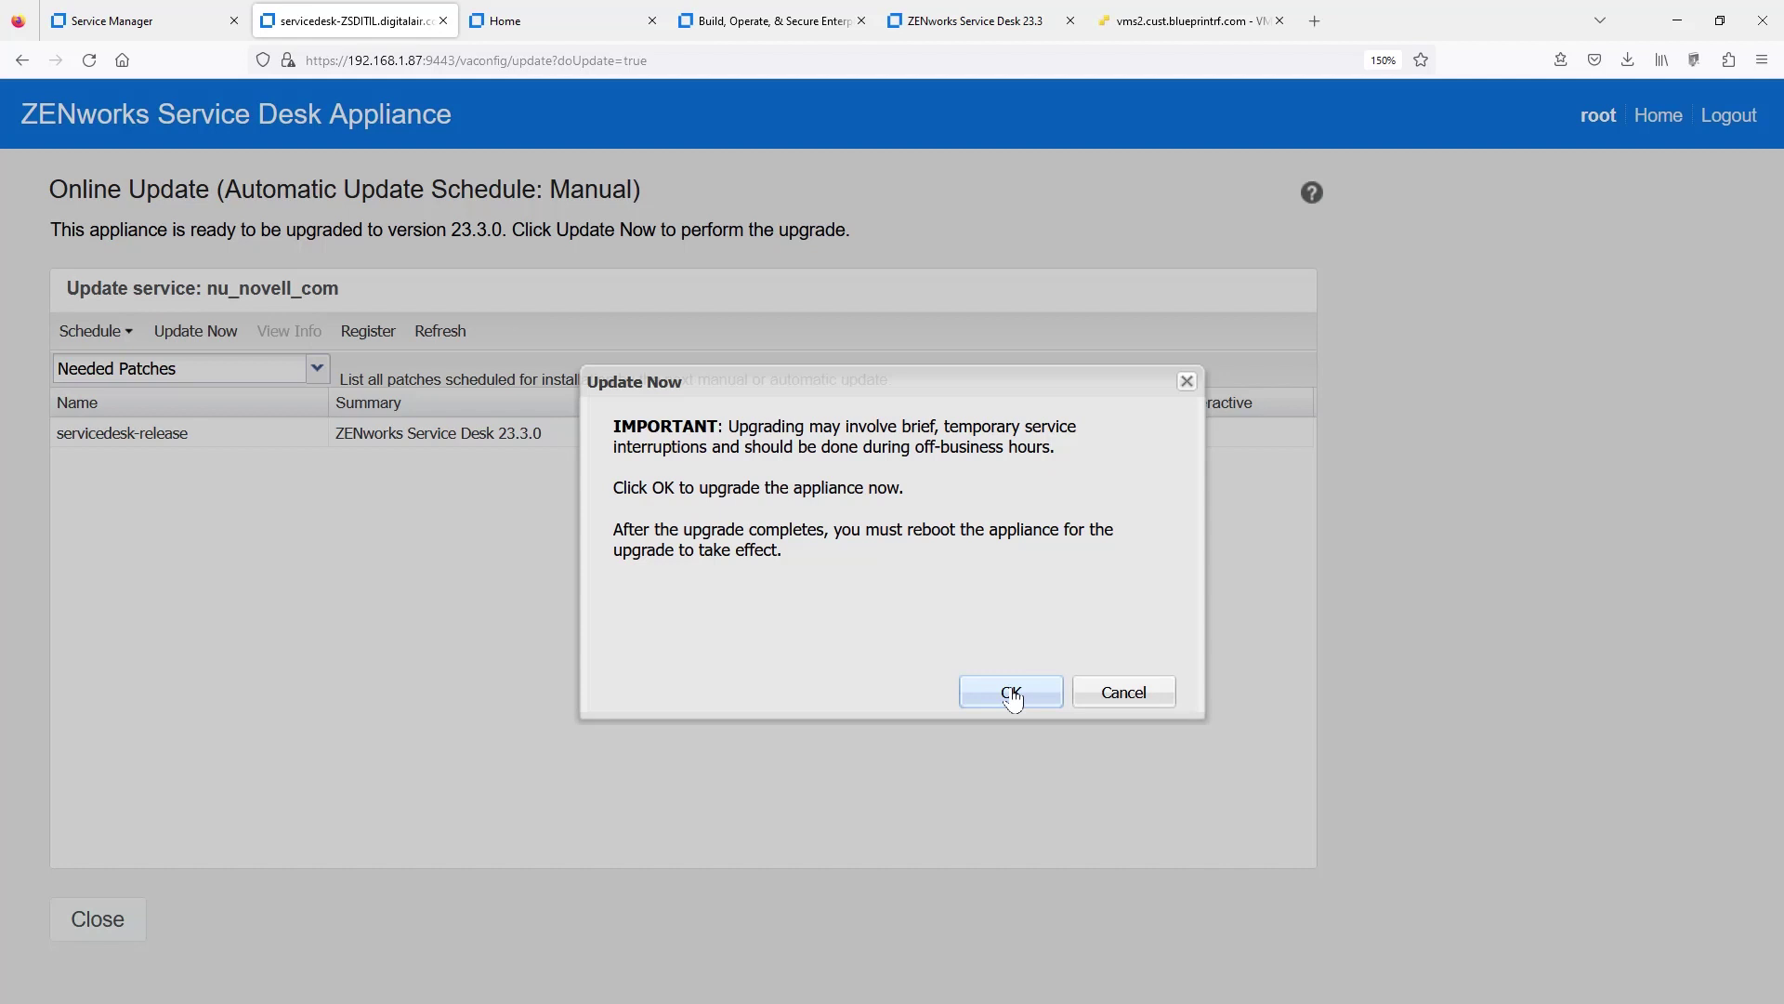
left_click(1013, 699)
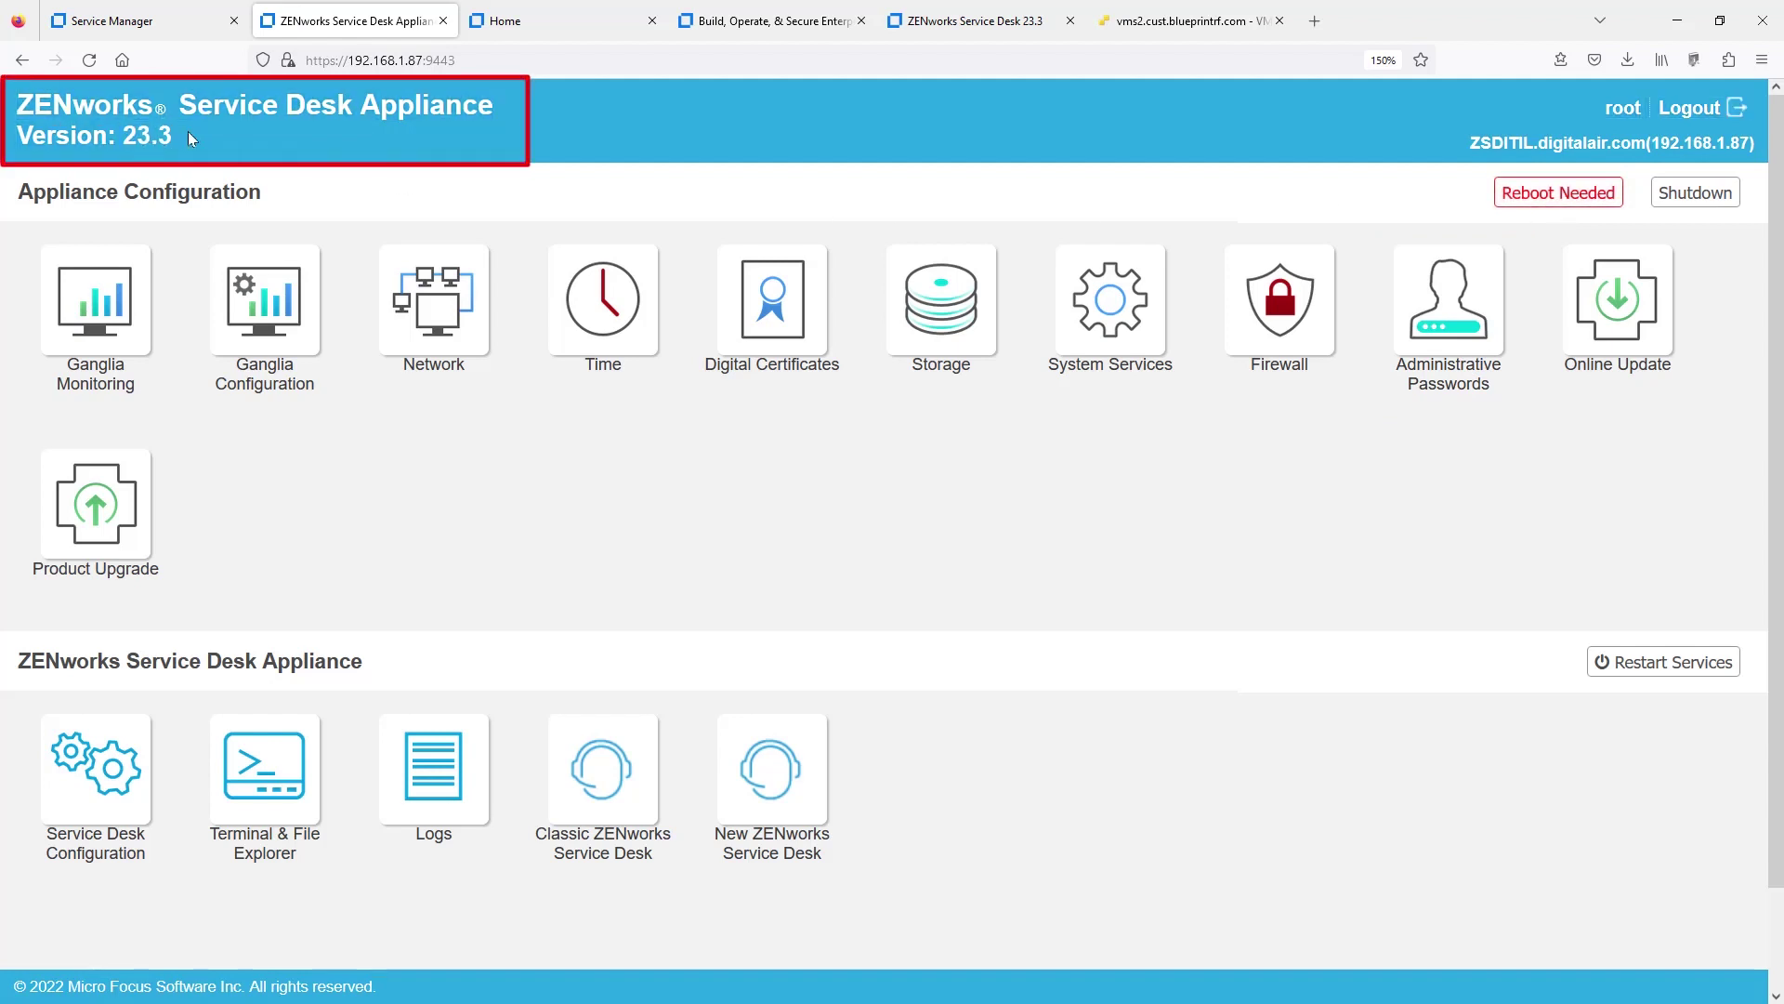
- Confirm Reboot Needed on the dashboard to reboot the appliance at Version 23.3
left_click(1558, 197)
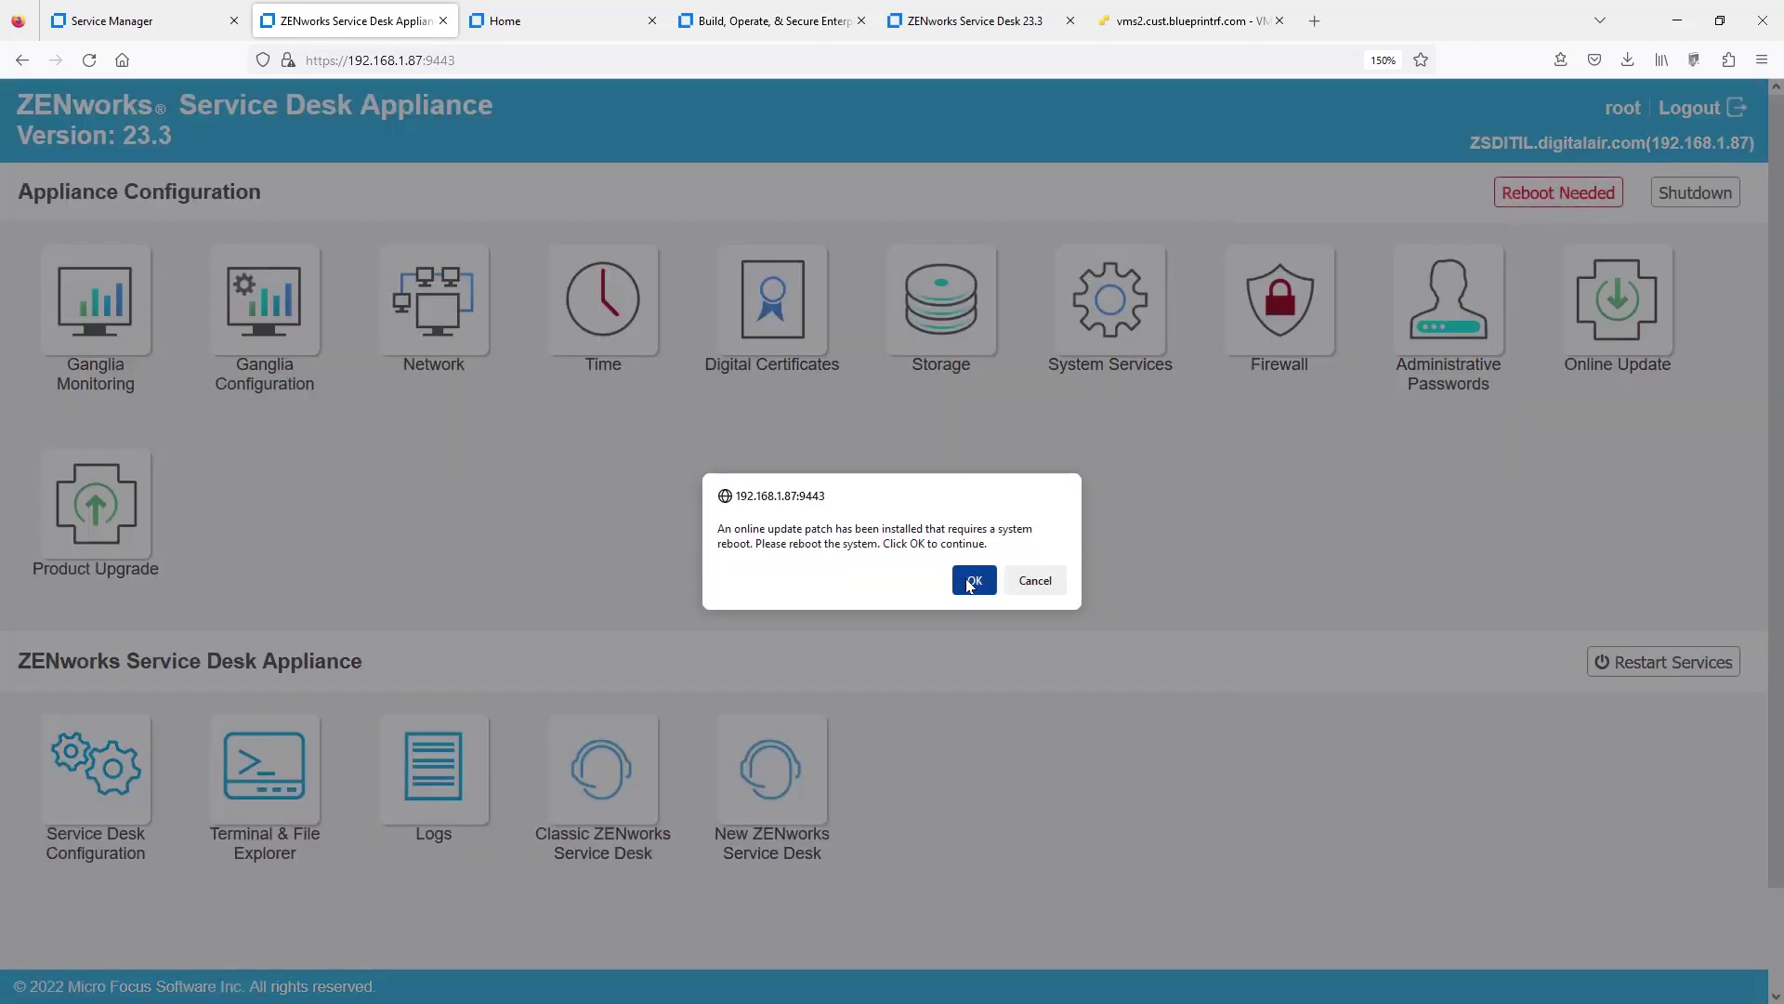
left_click(969, 584)
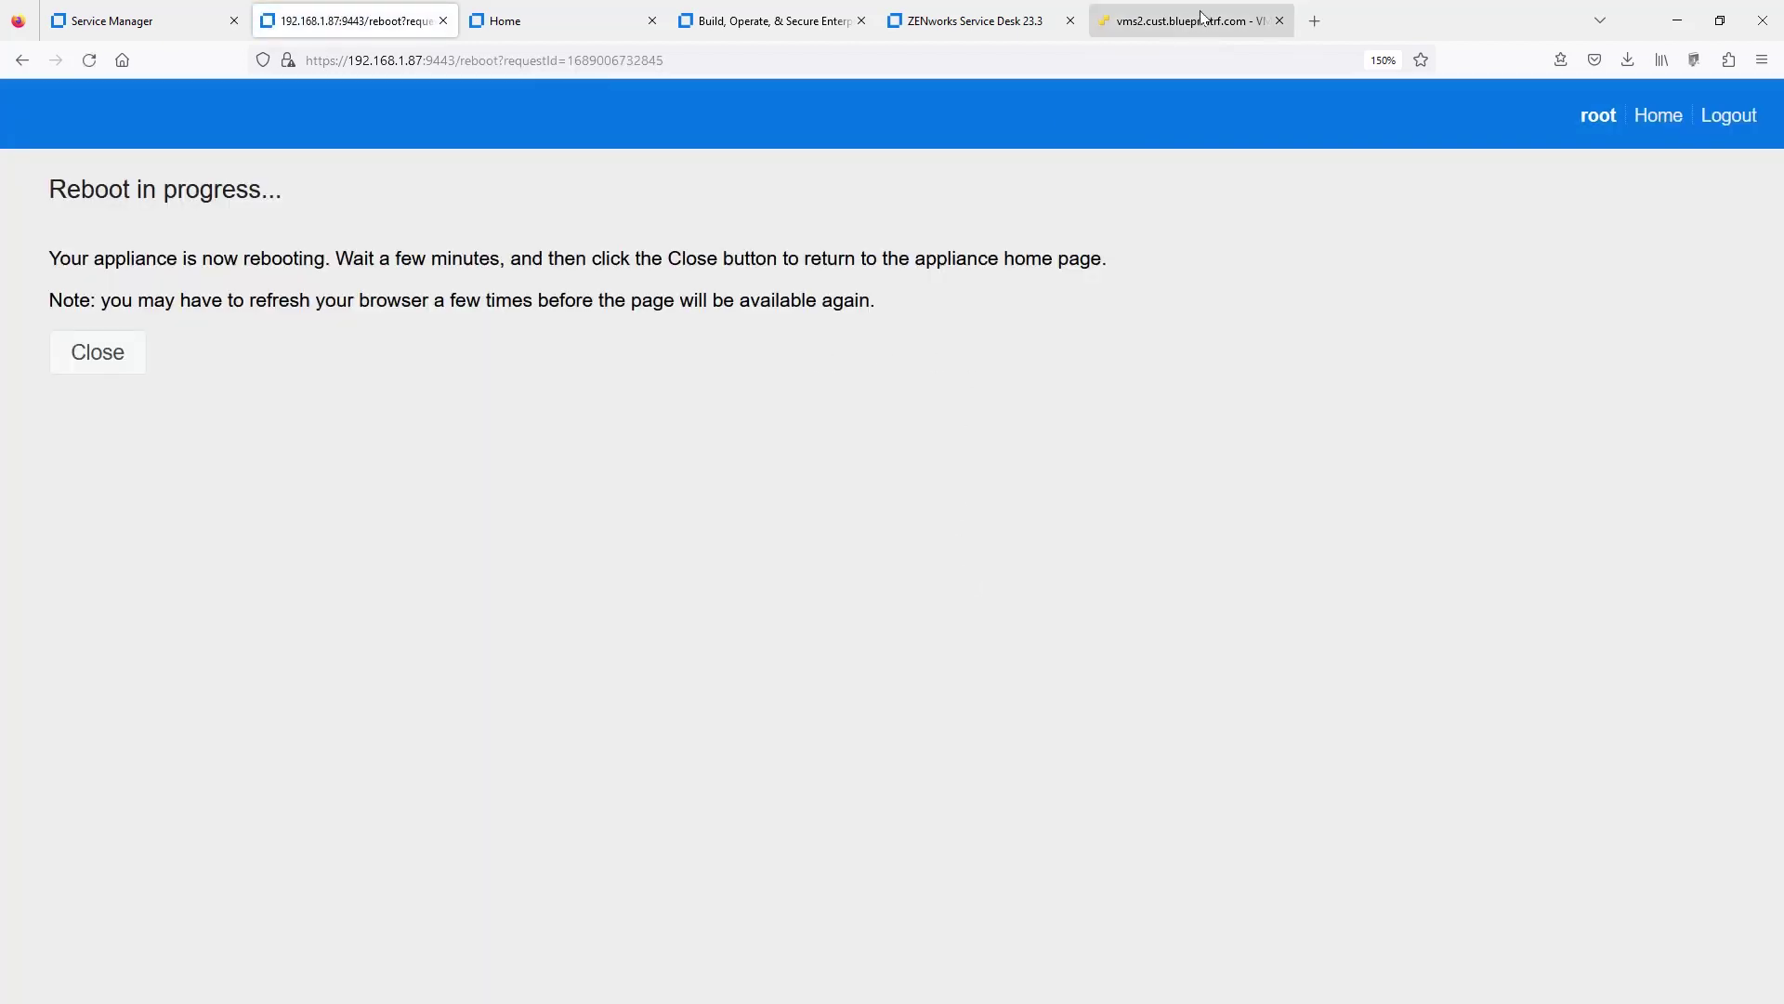
- Switch to the ESXi Host Client to view the restarted appliance VM console
left_click(1199, 20)
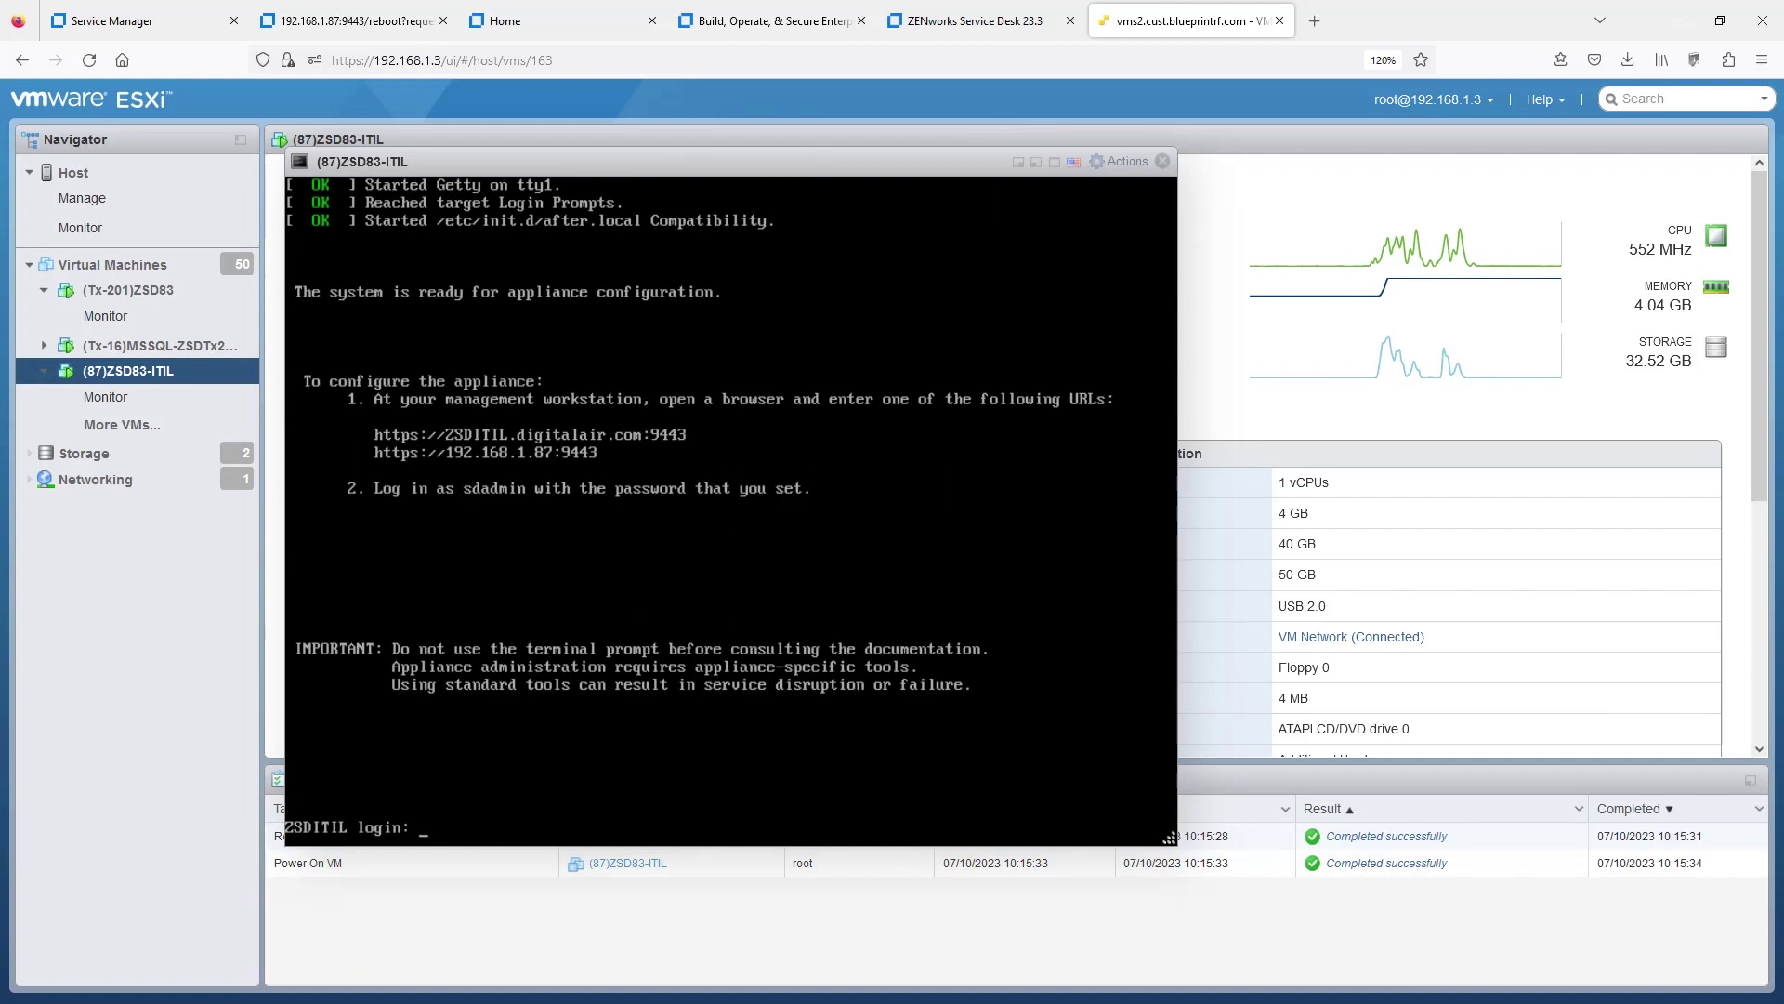
- Reload Service Manager, then reconnect to the appliance console and sign in with the saved admin login
left_click(133, 24)
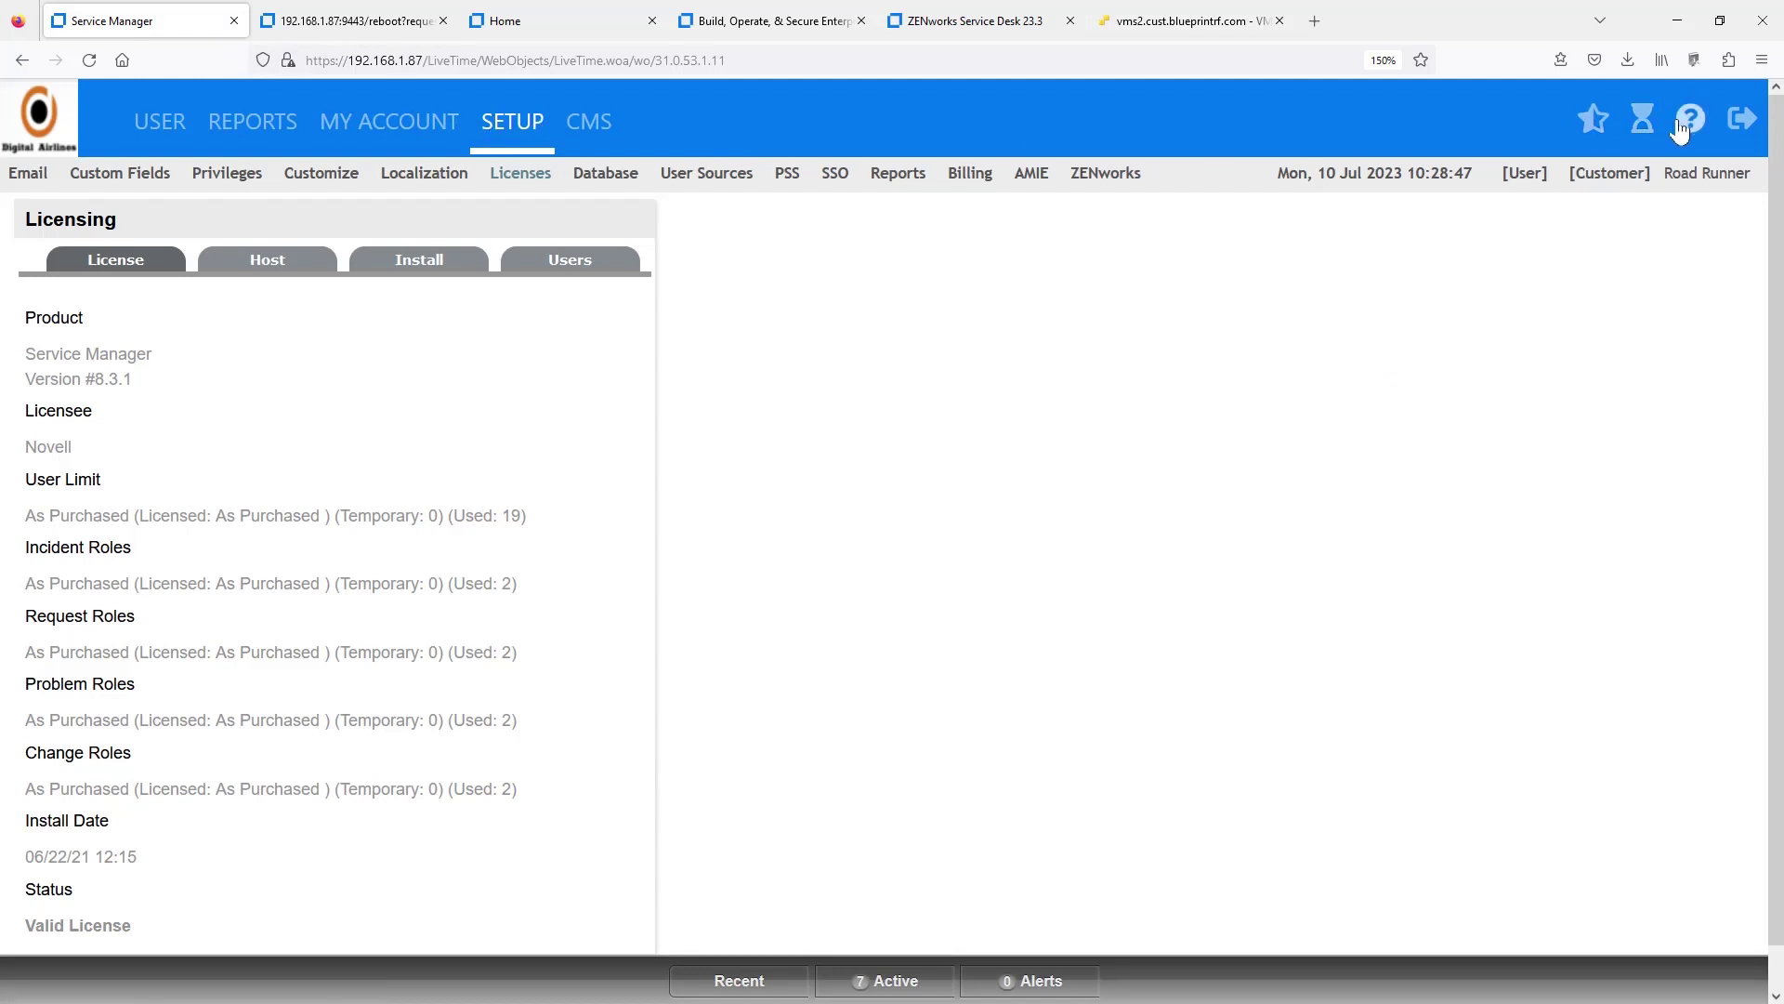
left_click(1742, 119)
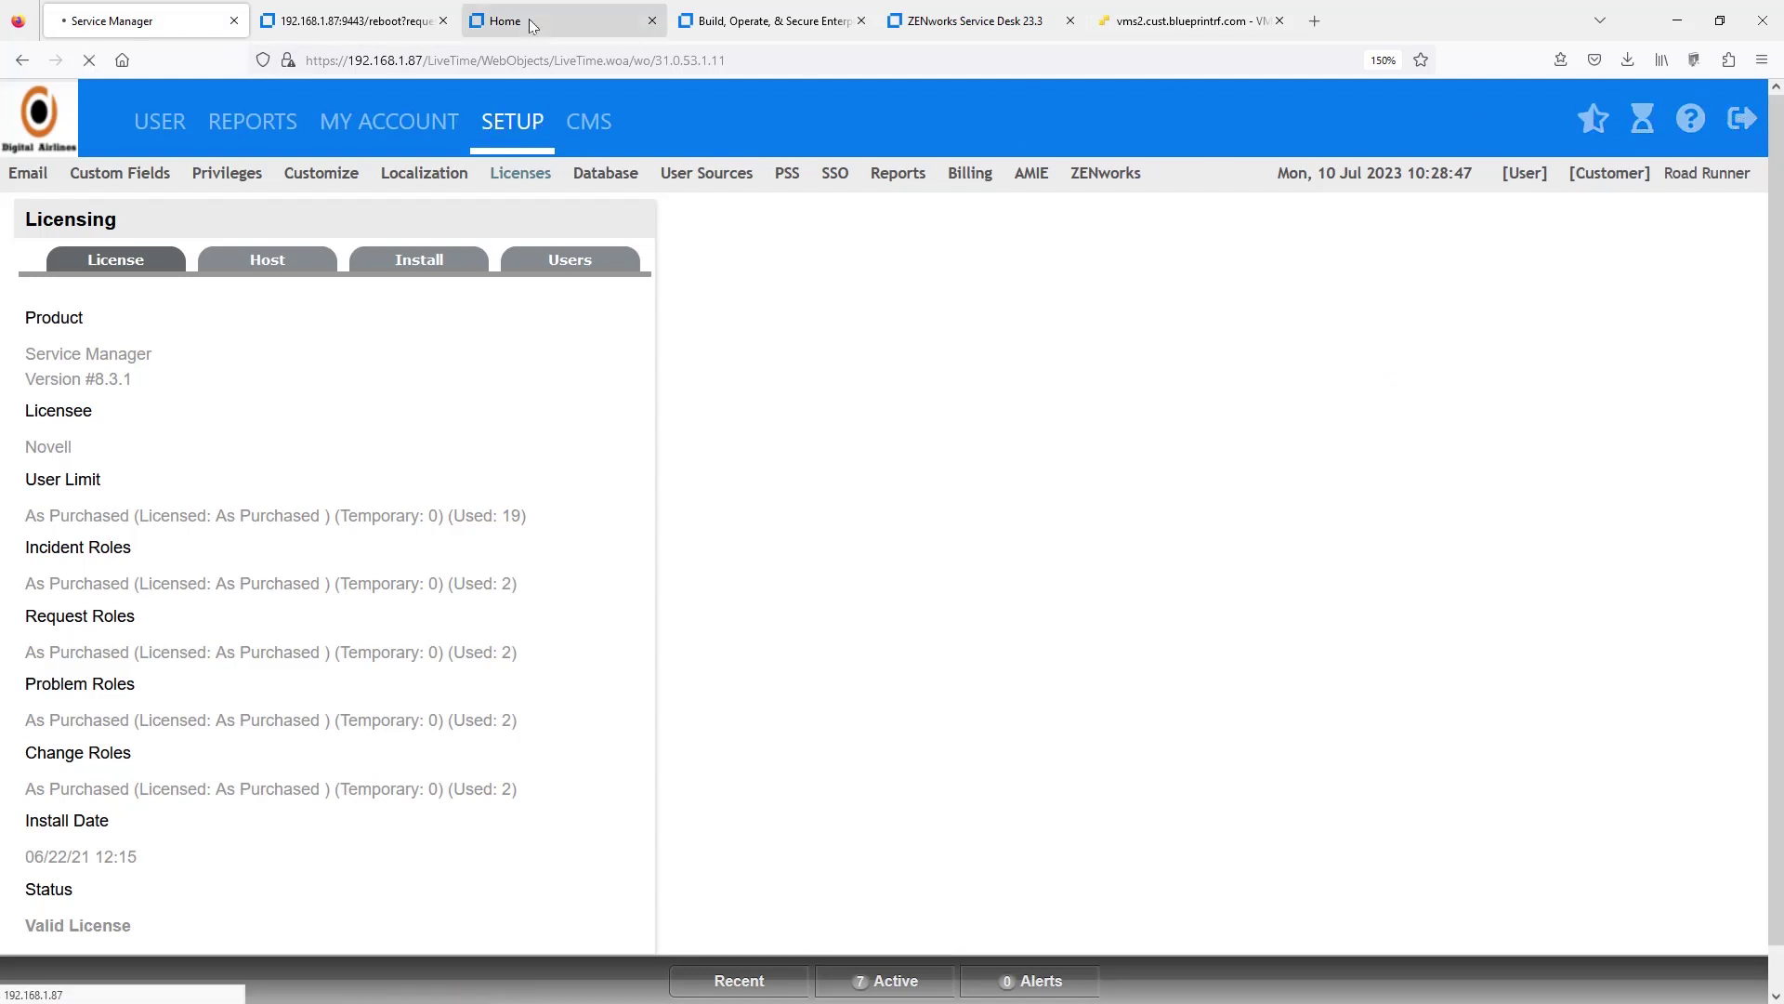
left_click(327, 20)
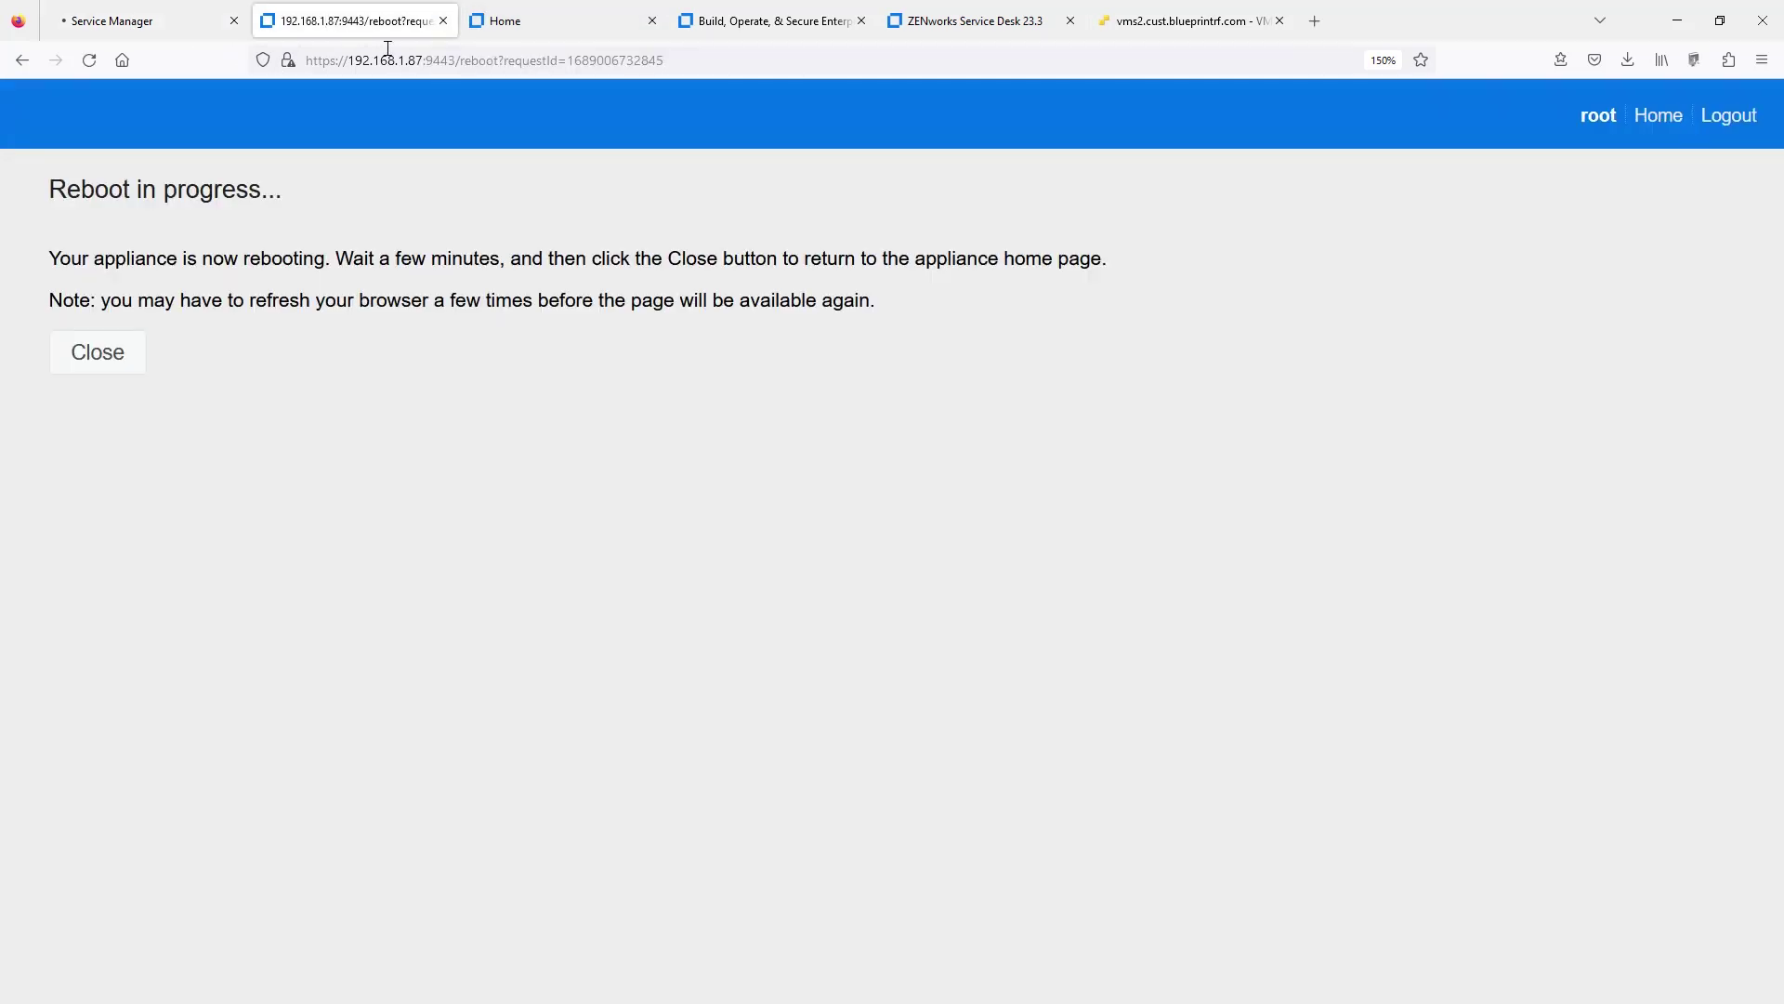
left_click(99, 361)
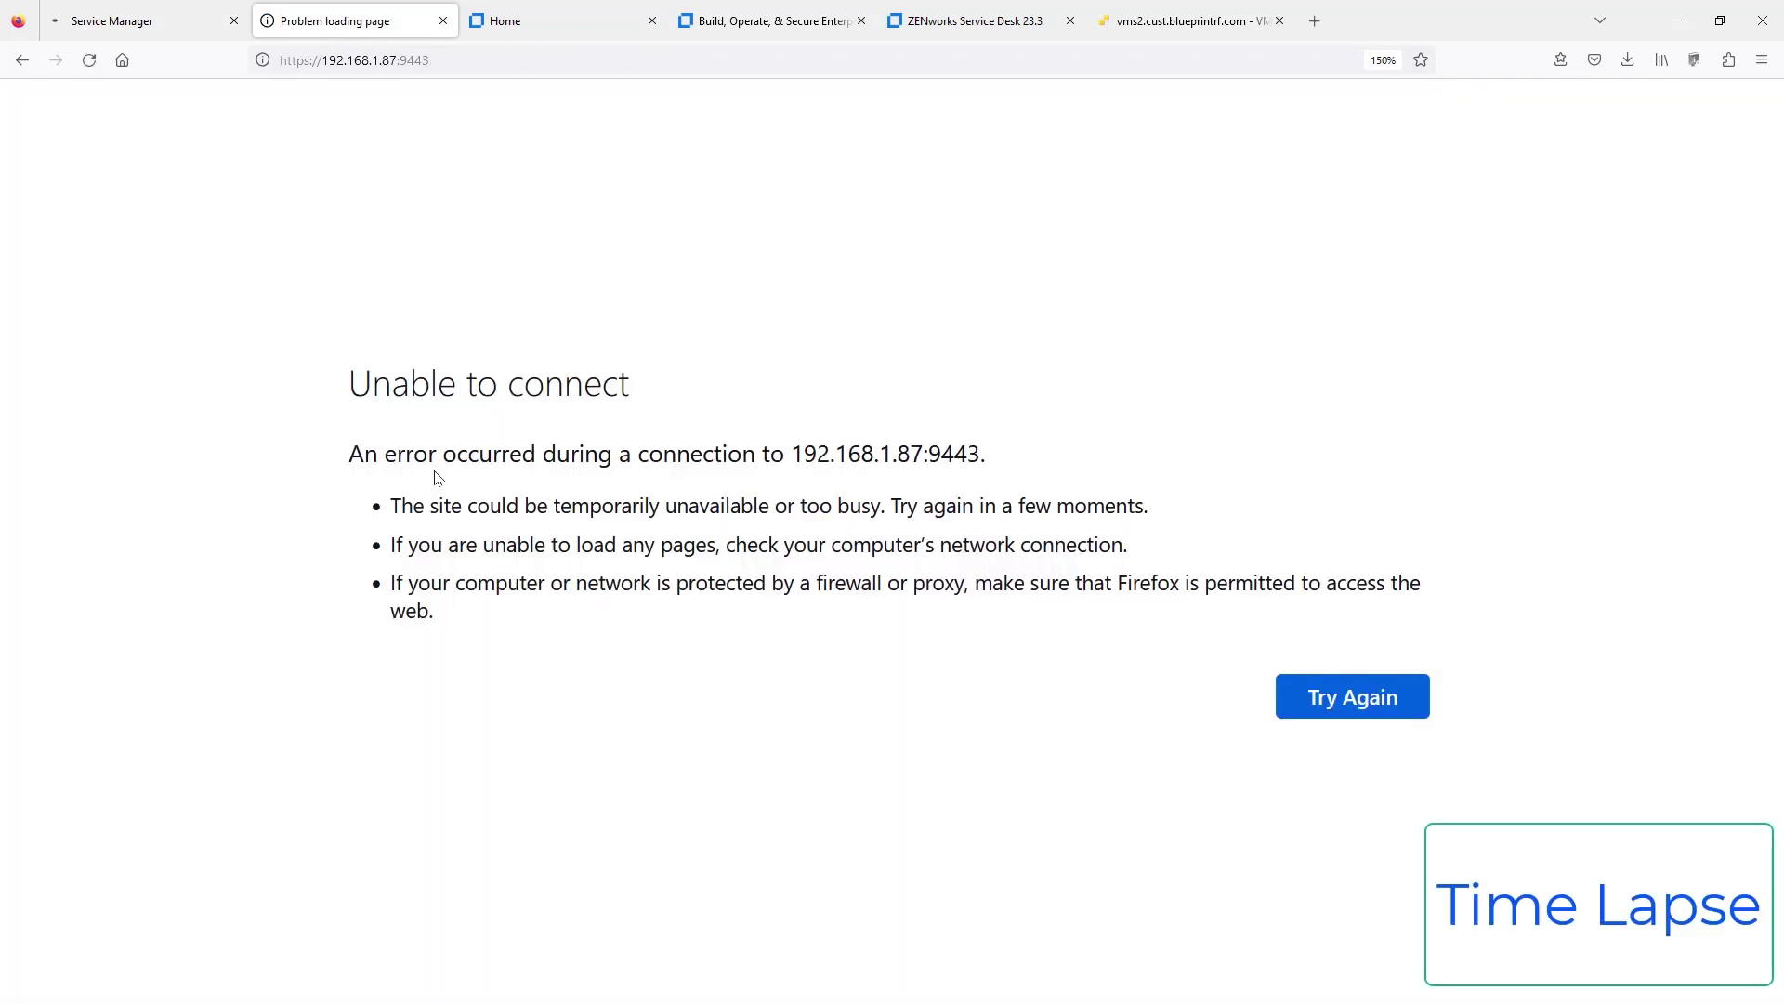
left_click(1353, 698)
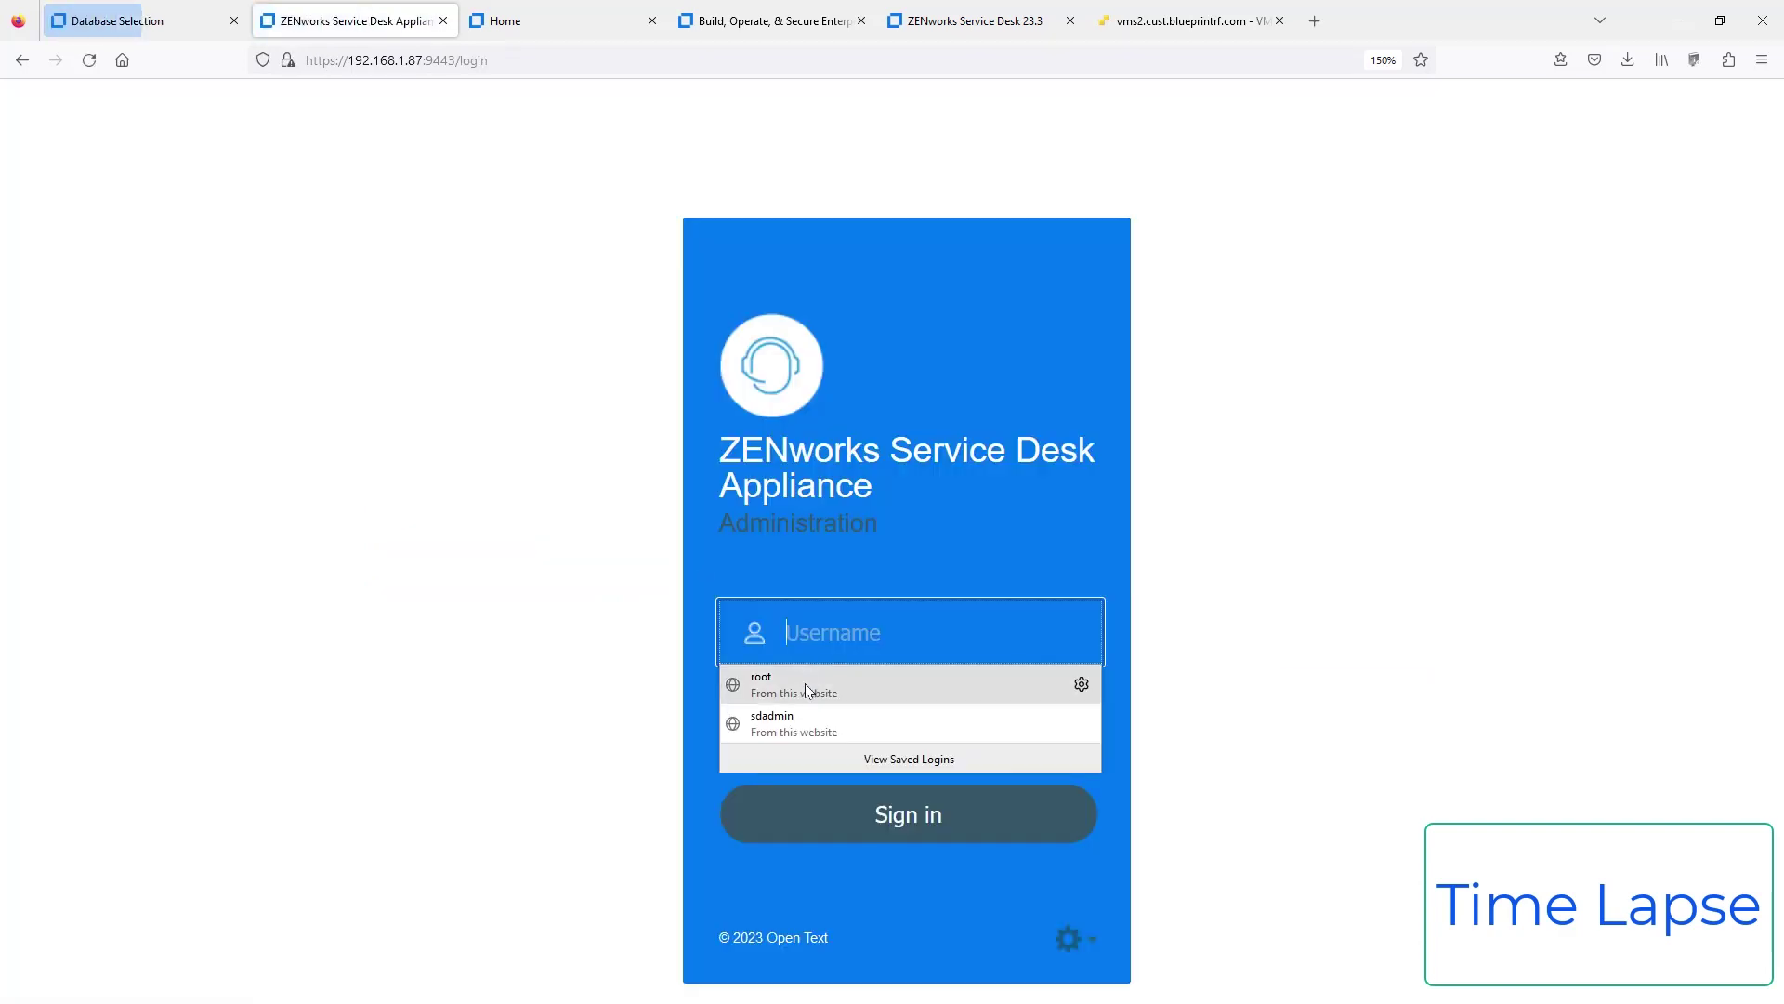
left_click(805, 688)
left_click(864, 812)
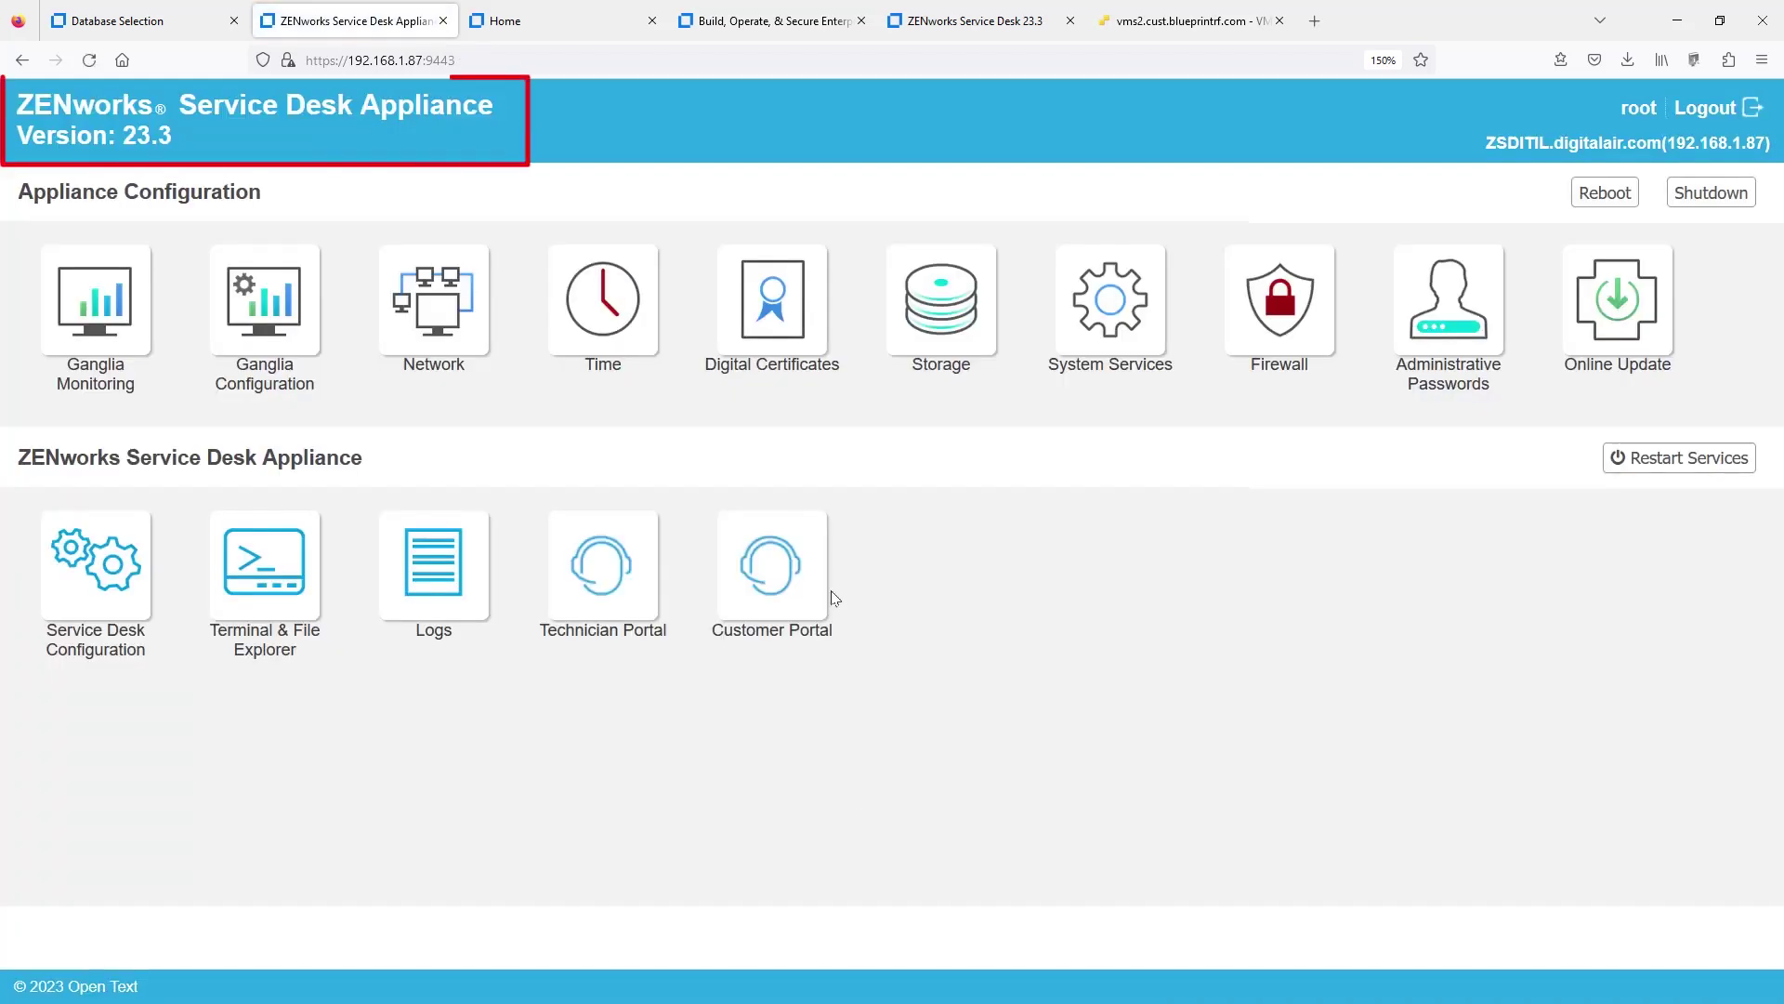
- Check the database upgrade status reads Version #23.3, then close it
left_click(116, 20)
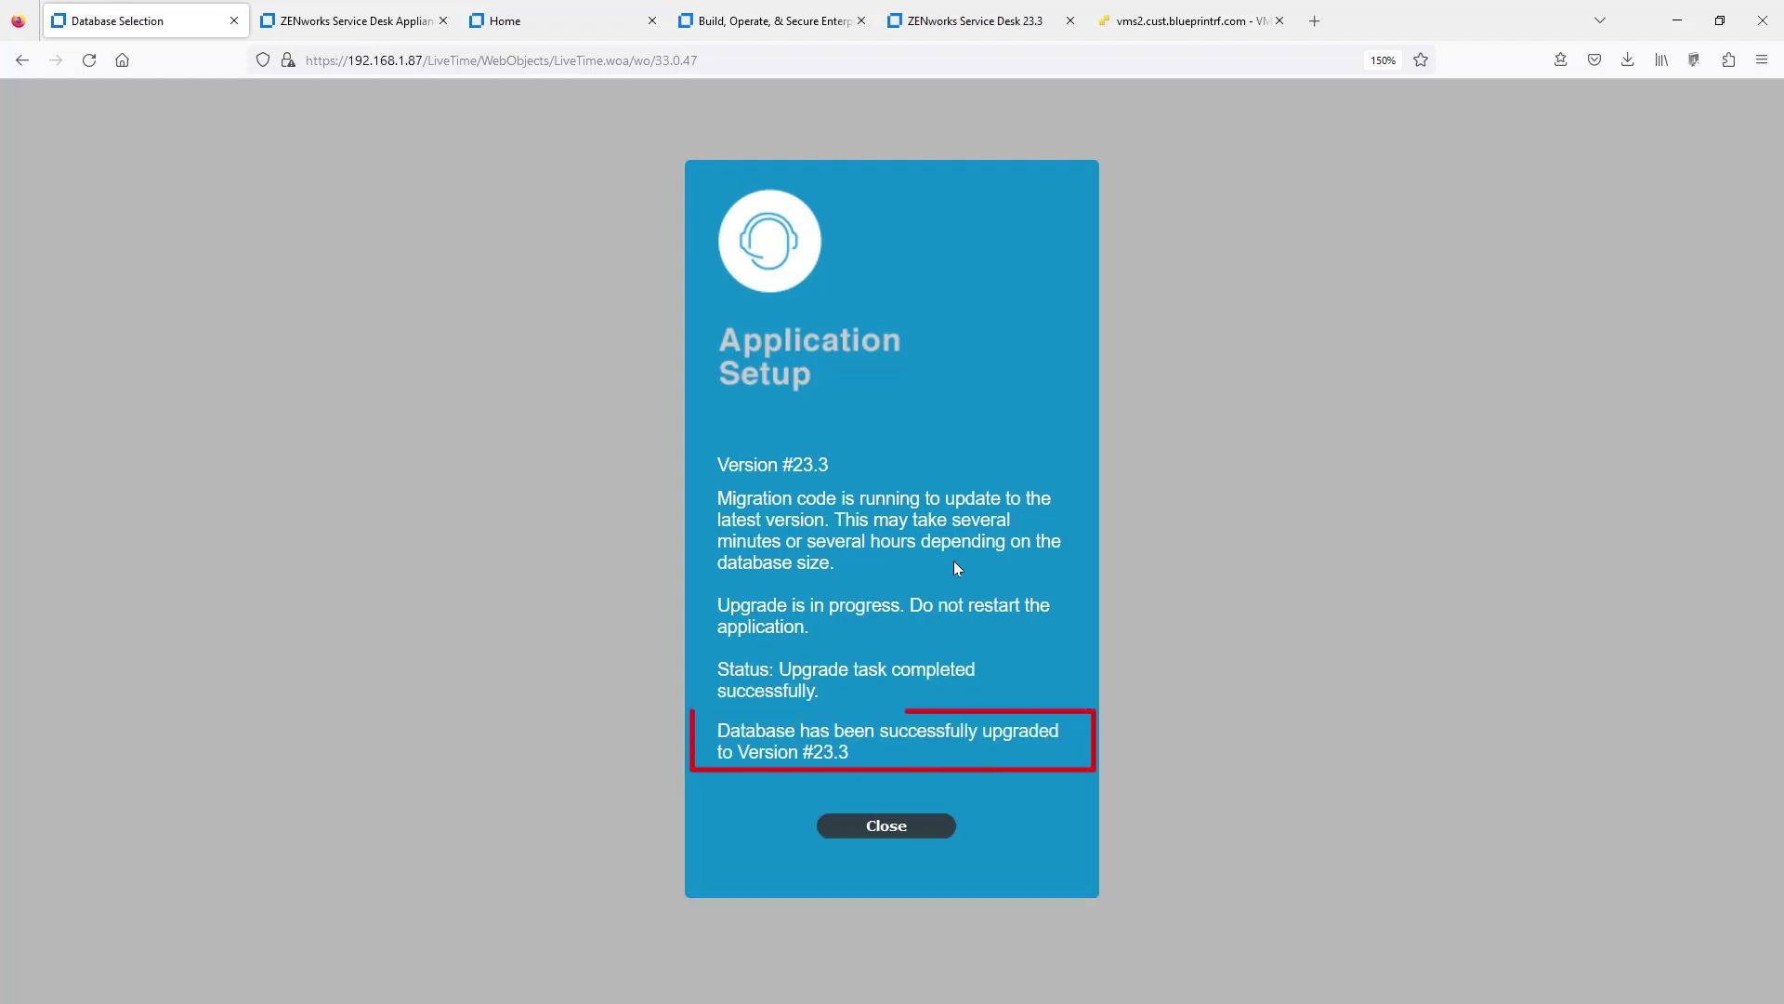
left_click(887, 827)
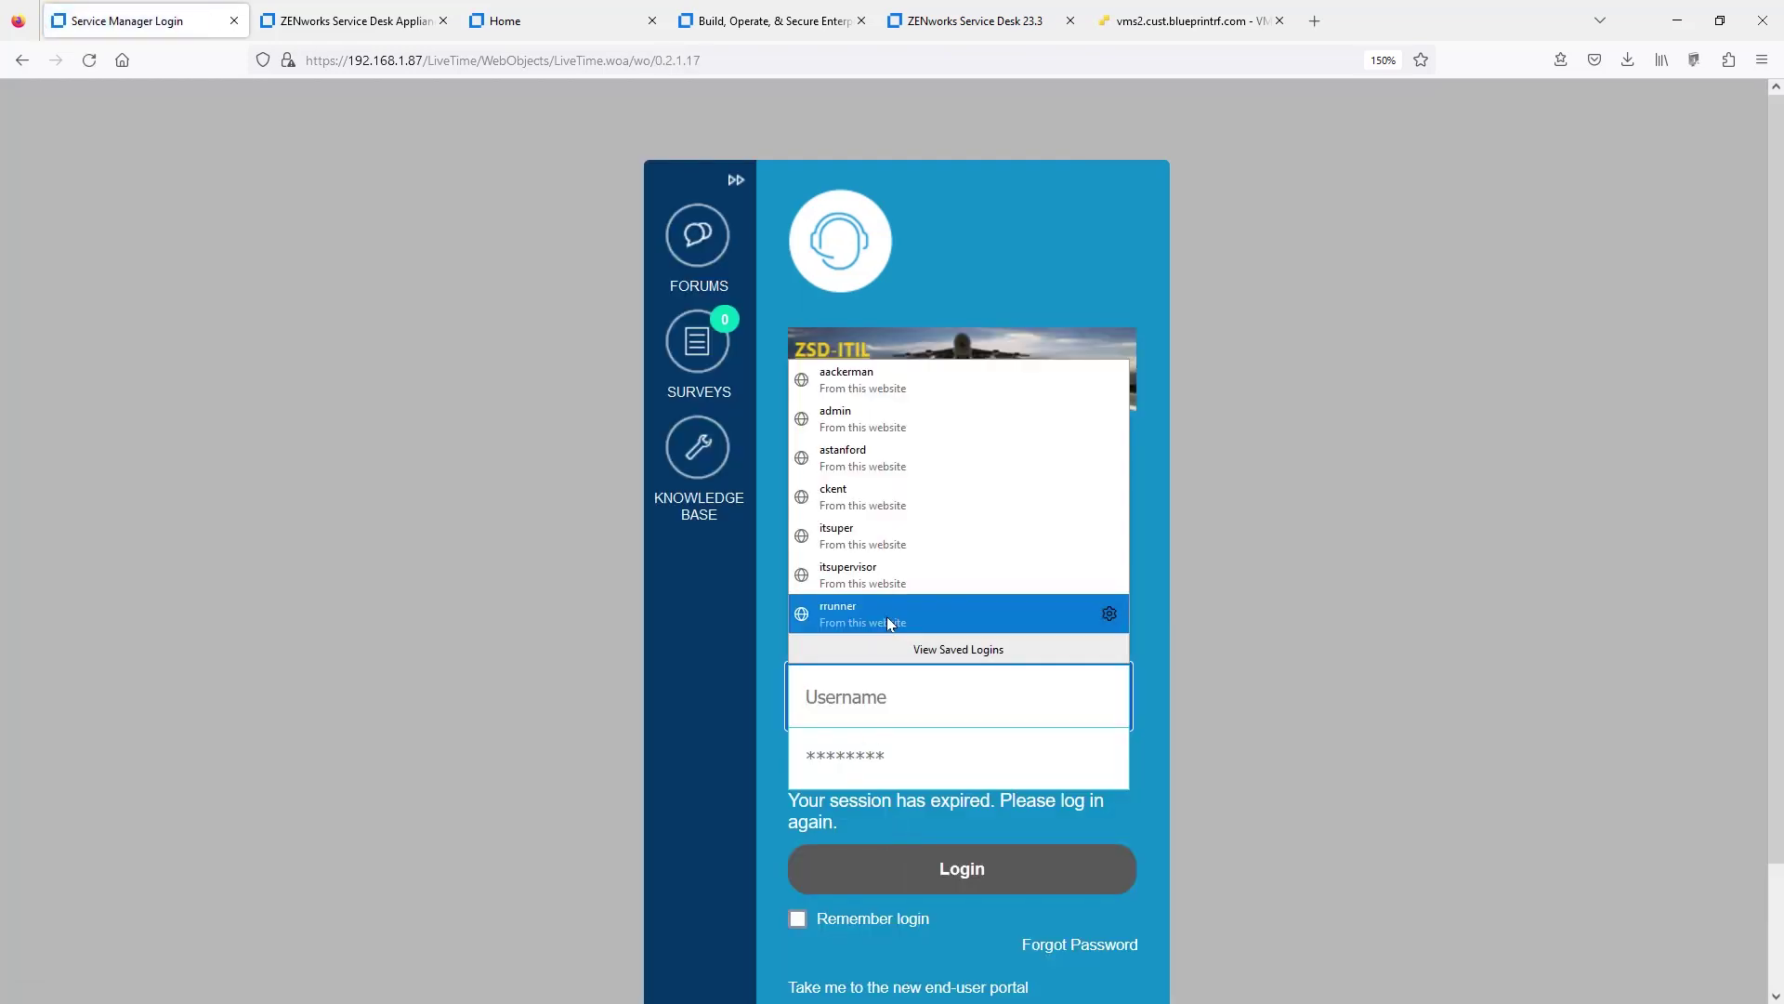
- Log into Service Manager with the saved technician login and skip Getting Started
left_click(886, 615)
left_click(910, 866)
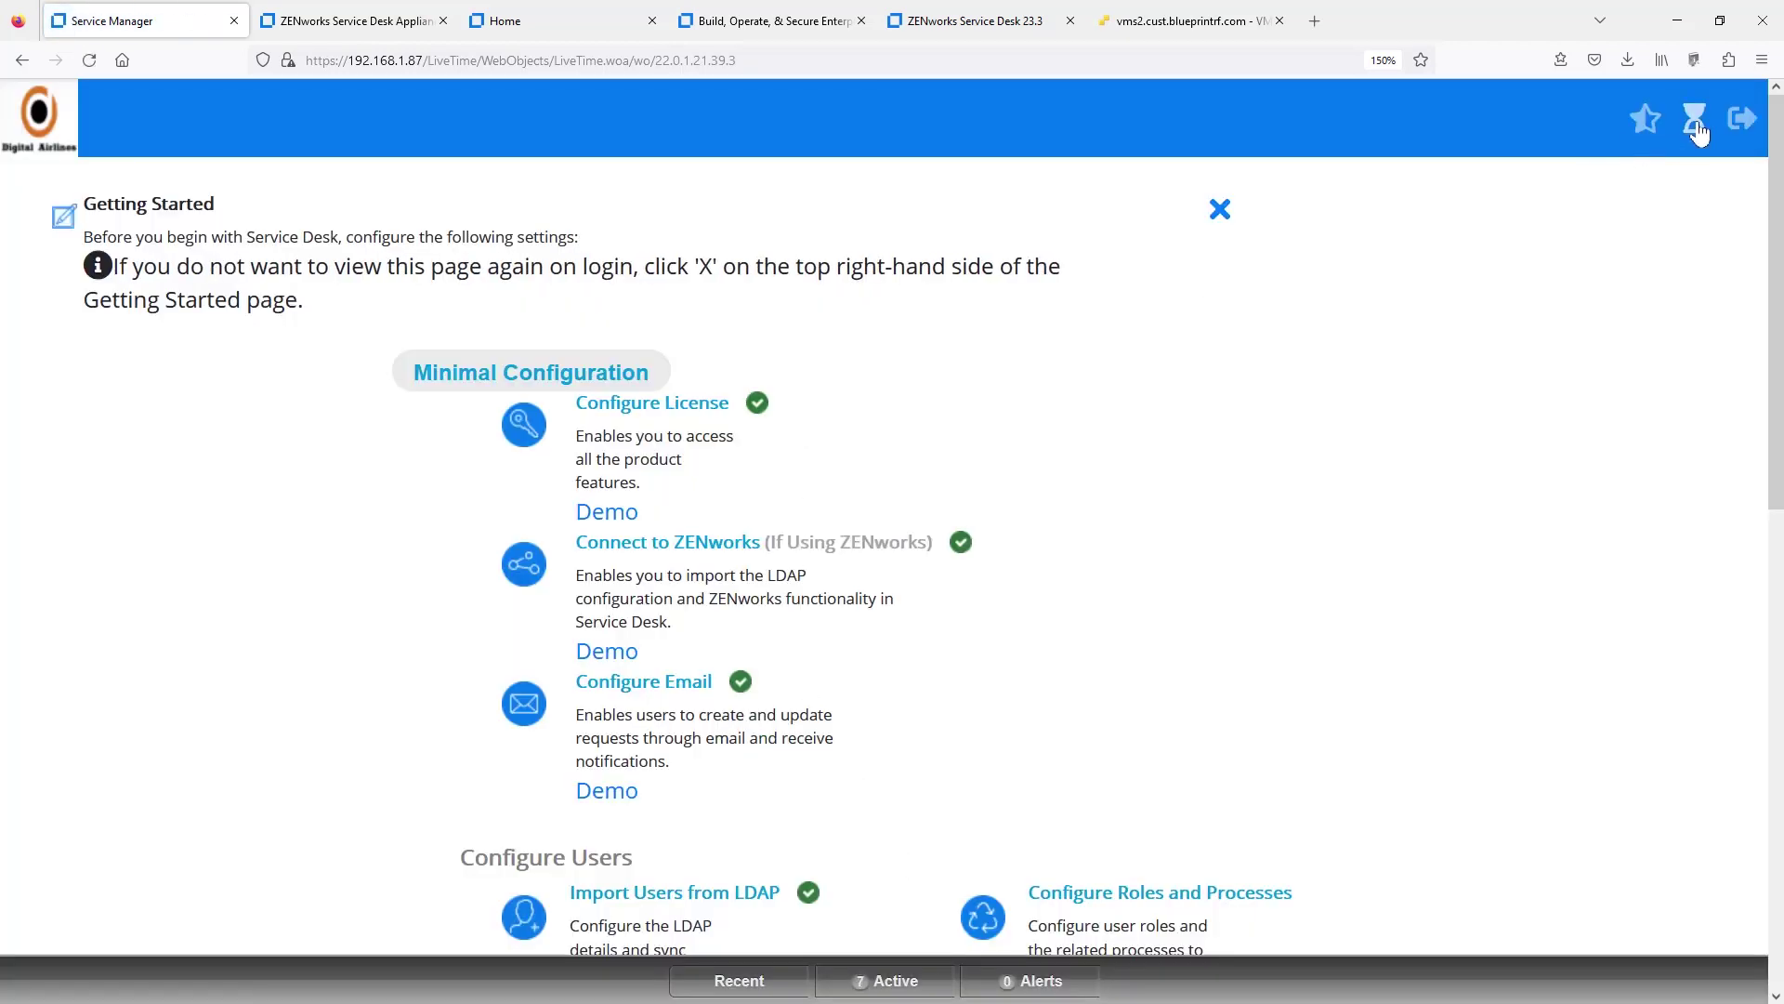
left_click(1696, 128)
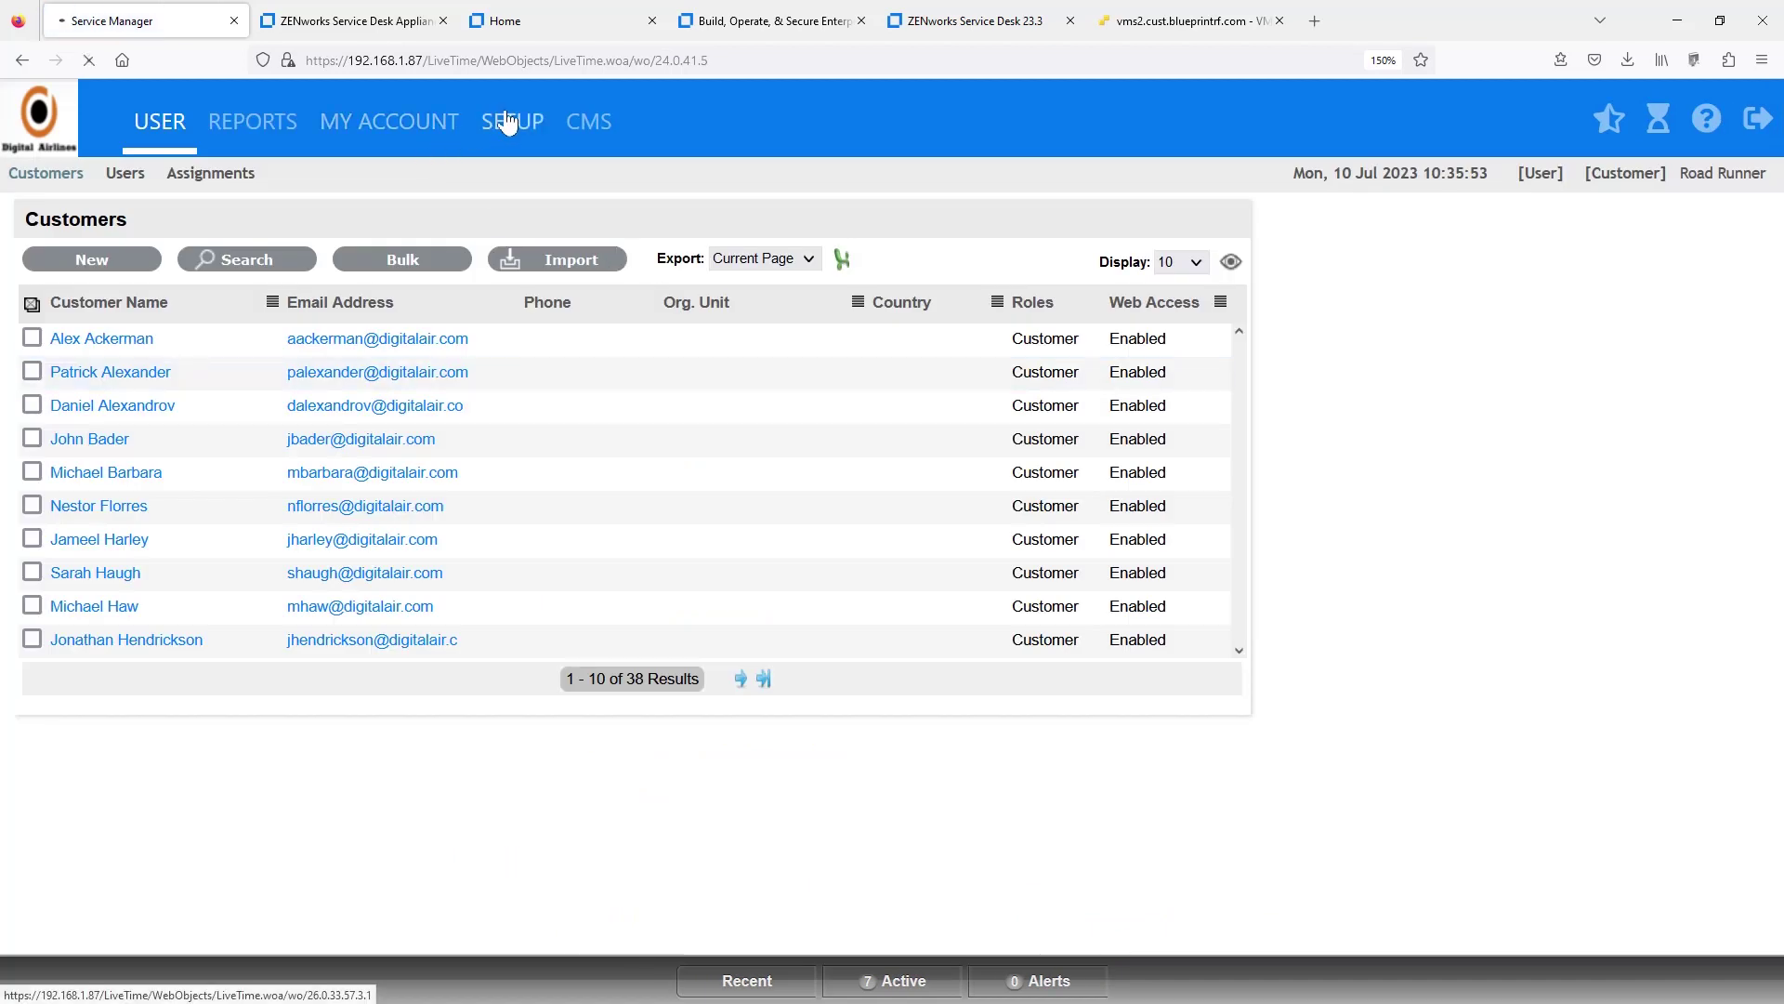
- Check Setup > Licenses shows version 23.3, then return to the appliance console
left_click(507, 122)
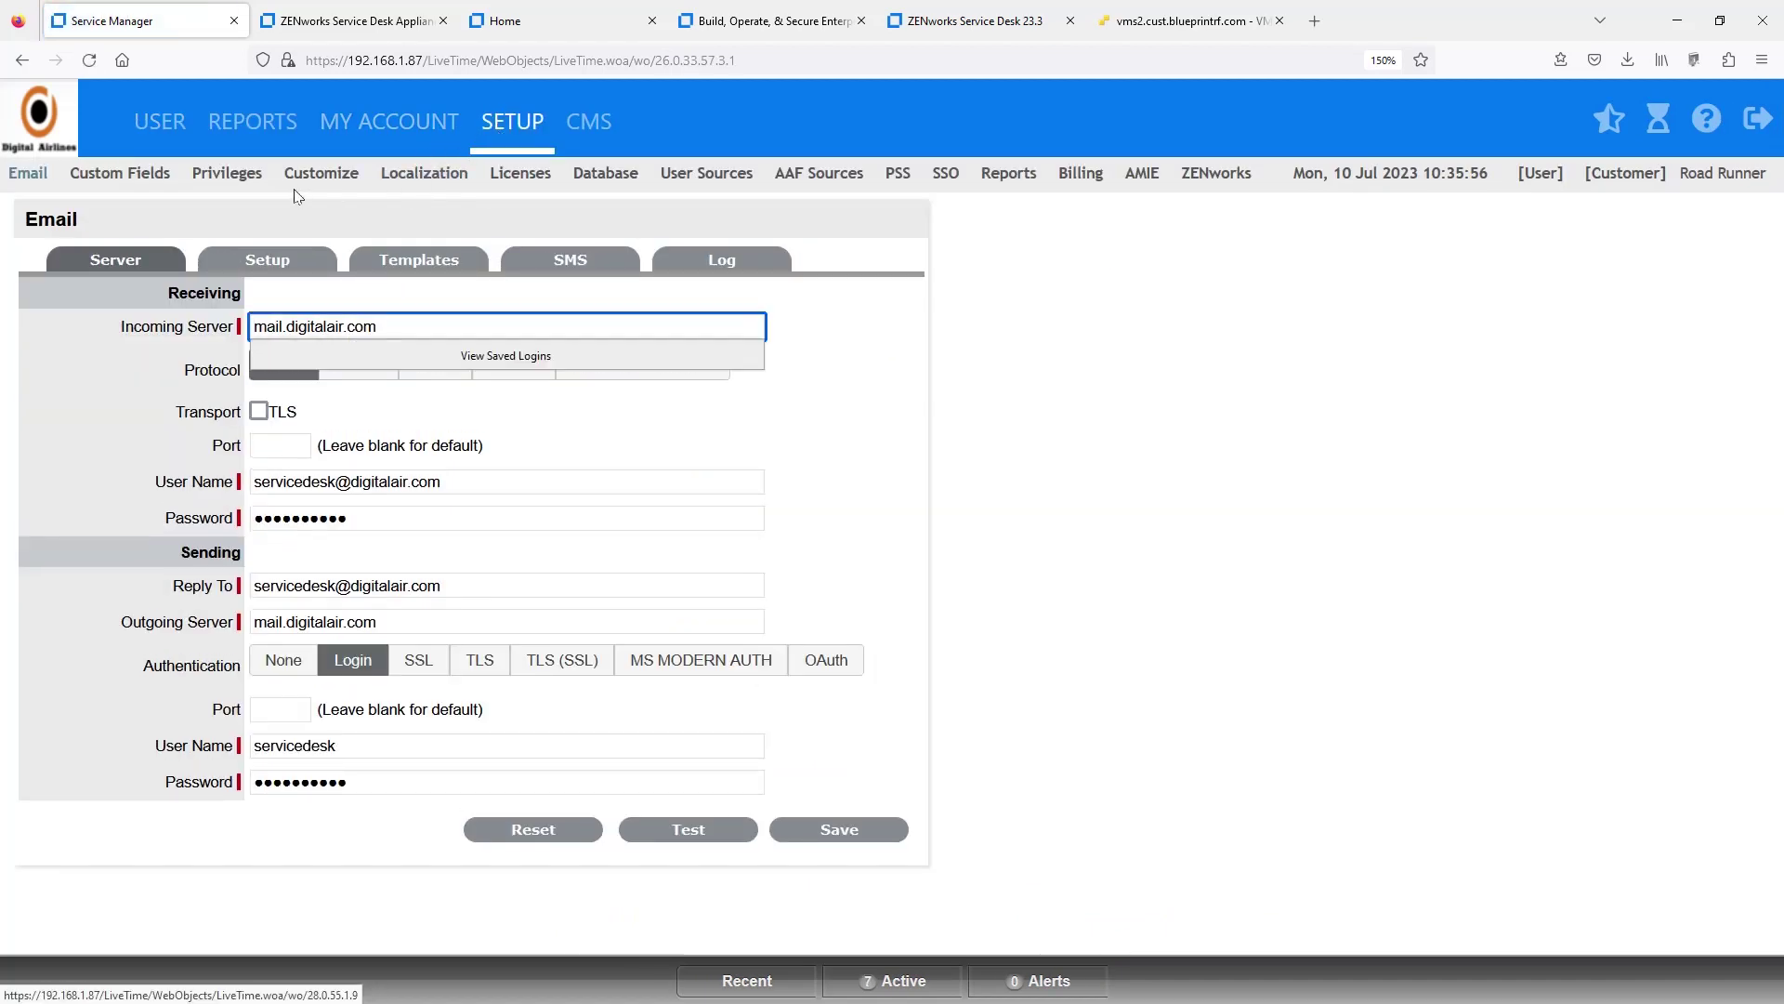
left_click(519, 175)
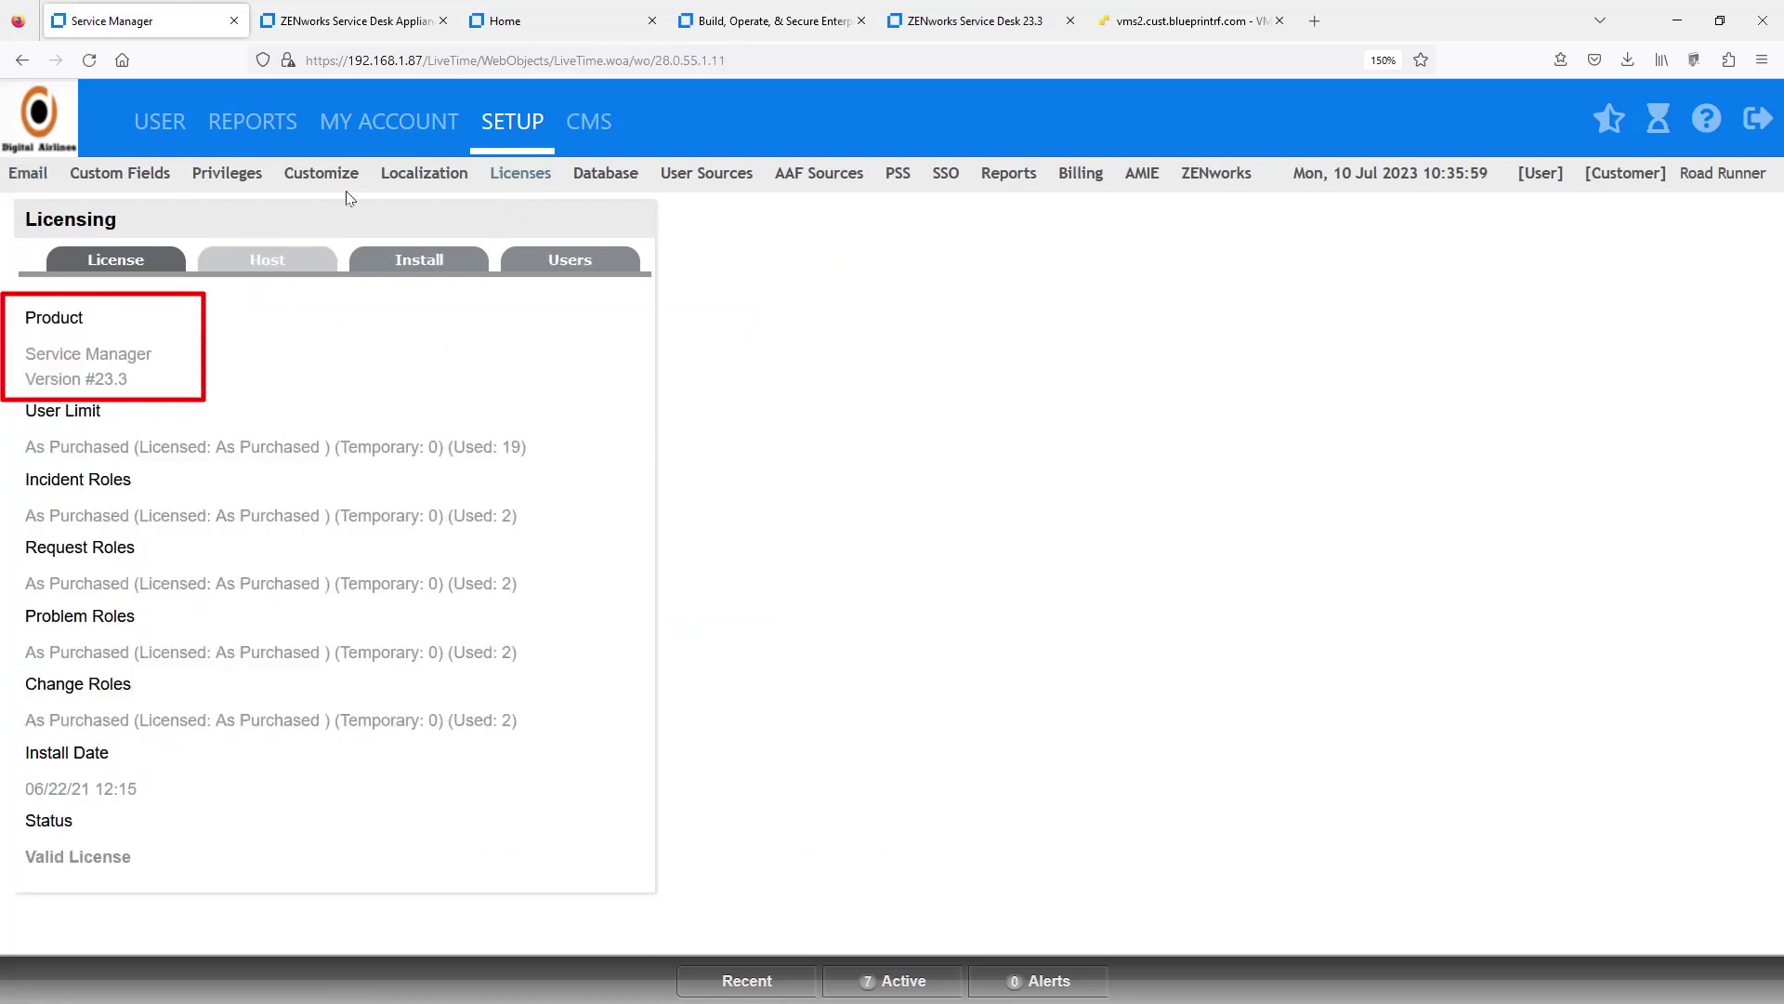
left_click(372, 31)
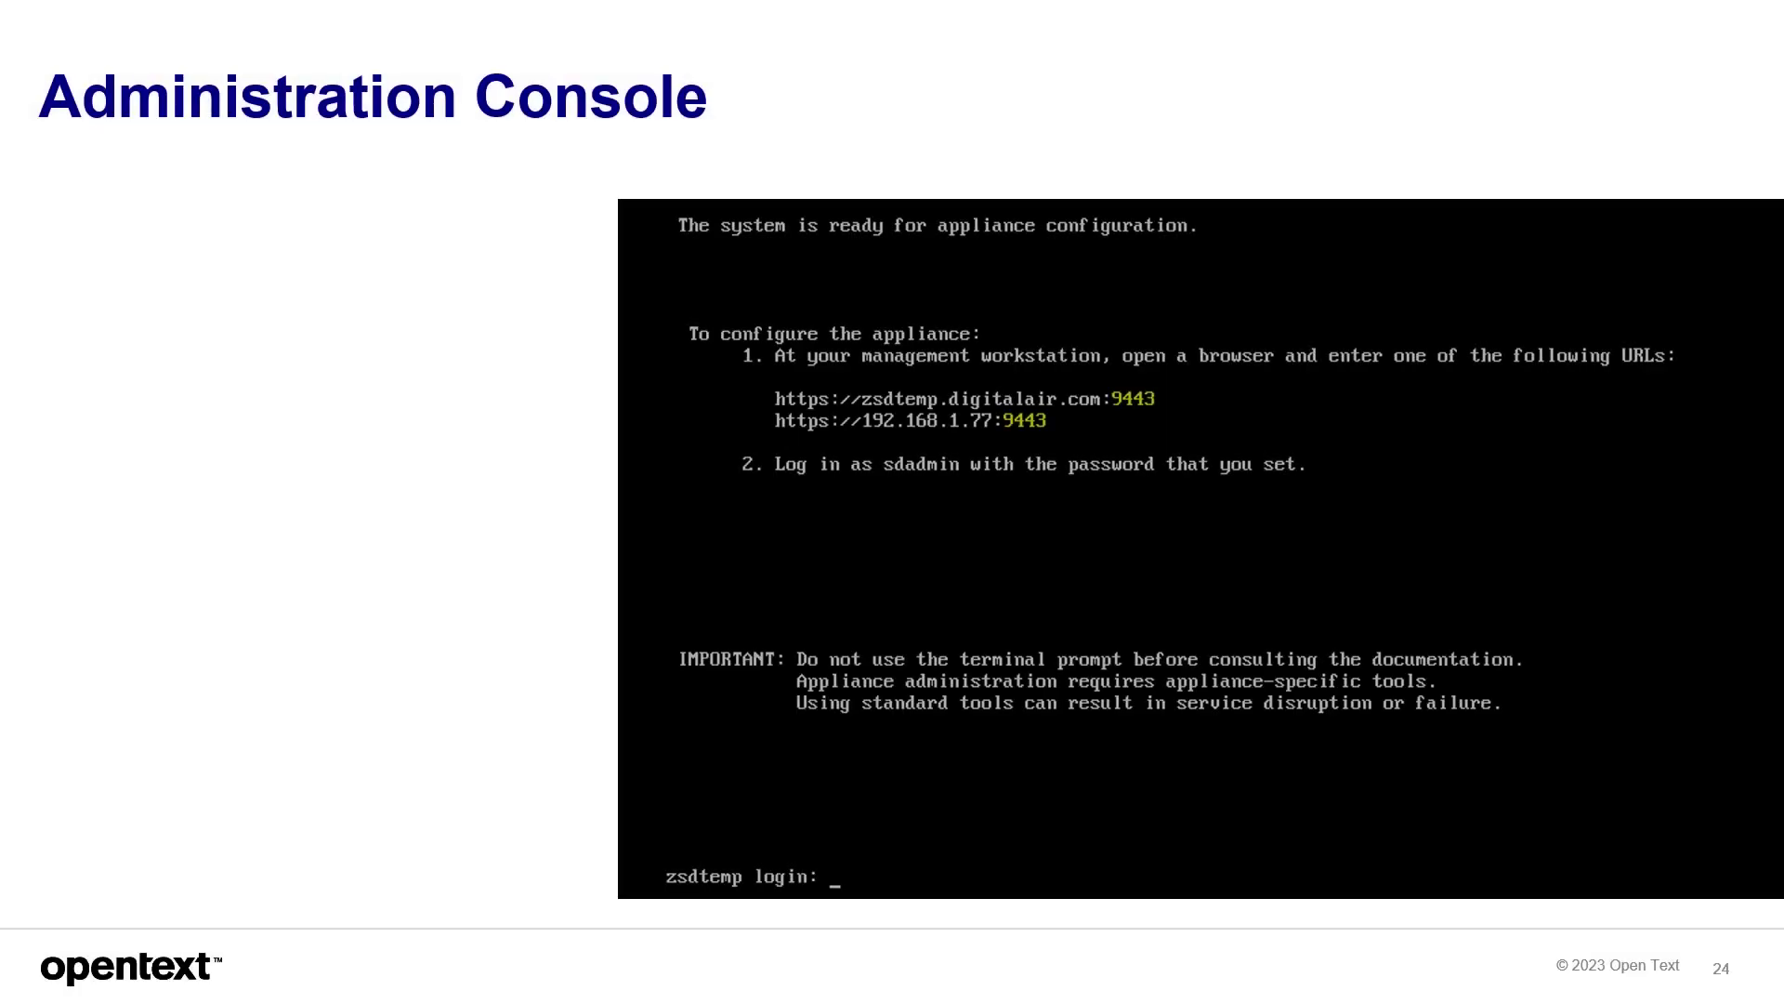
key("Right")
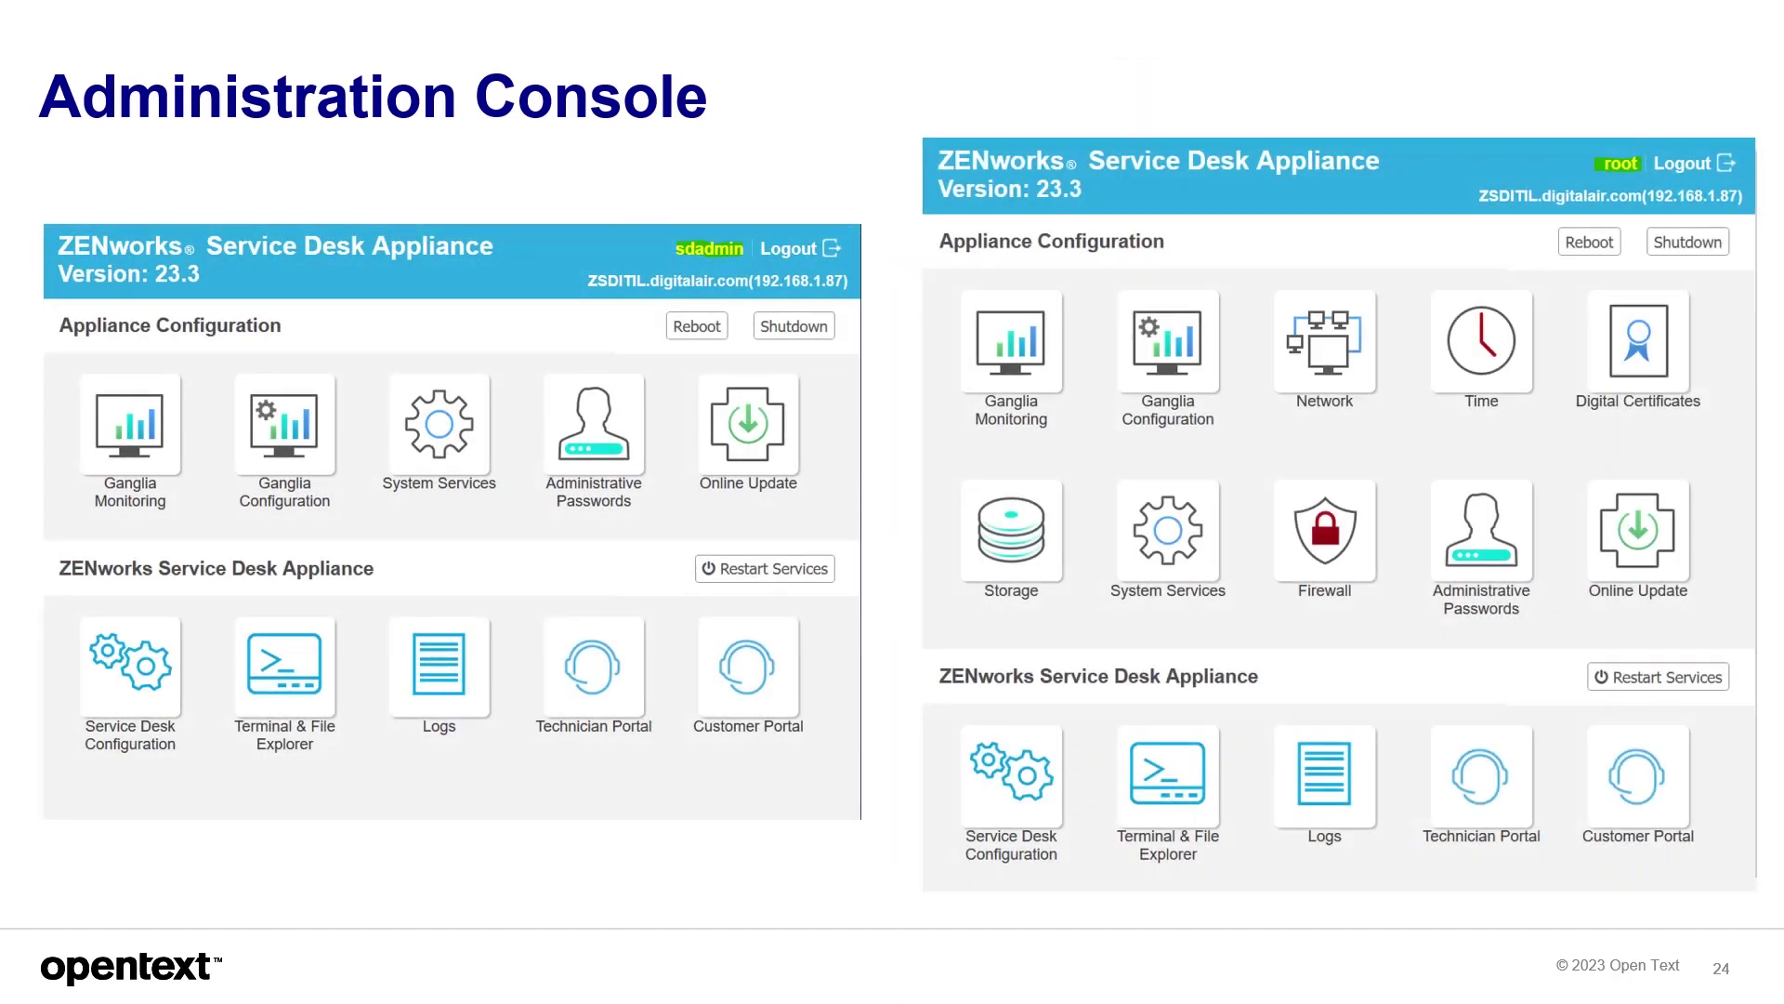
key("Right")
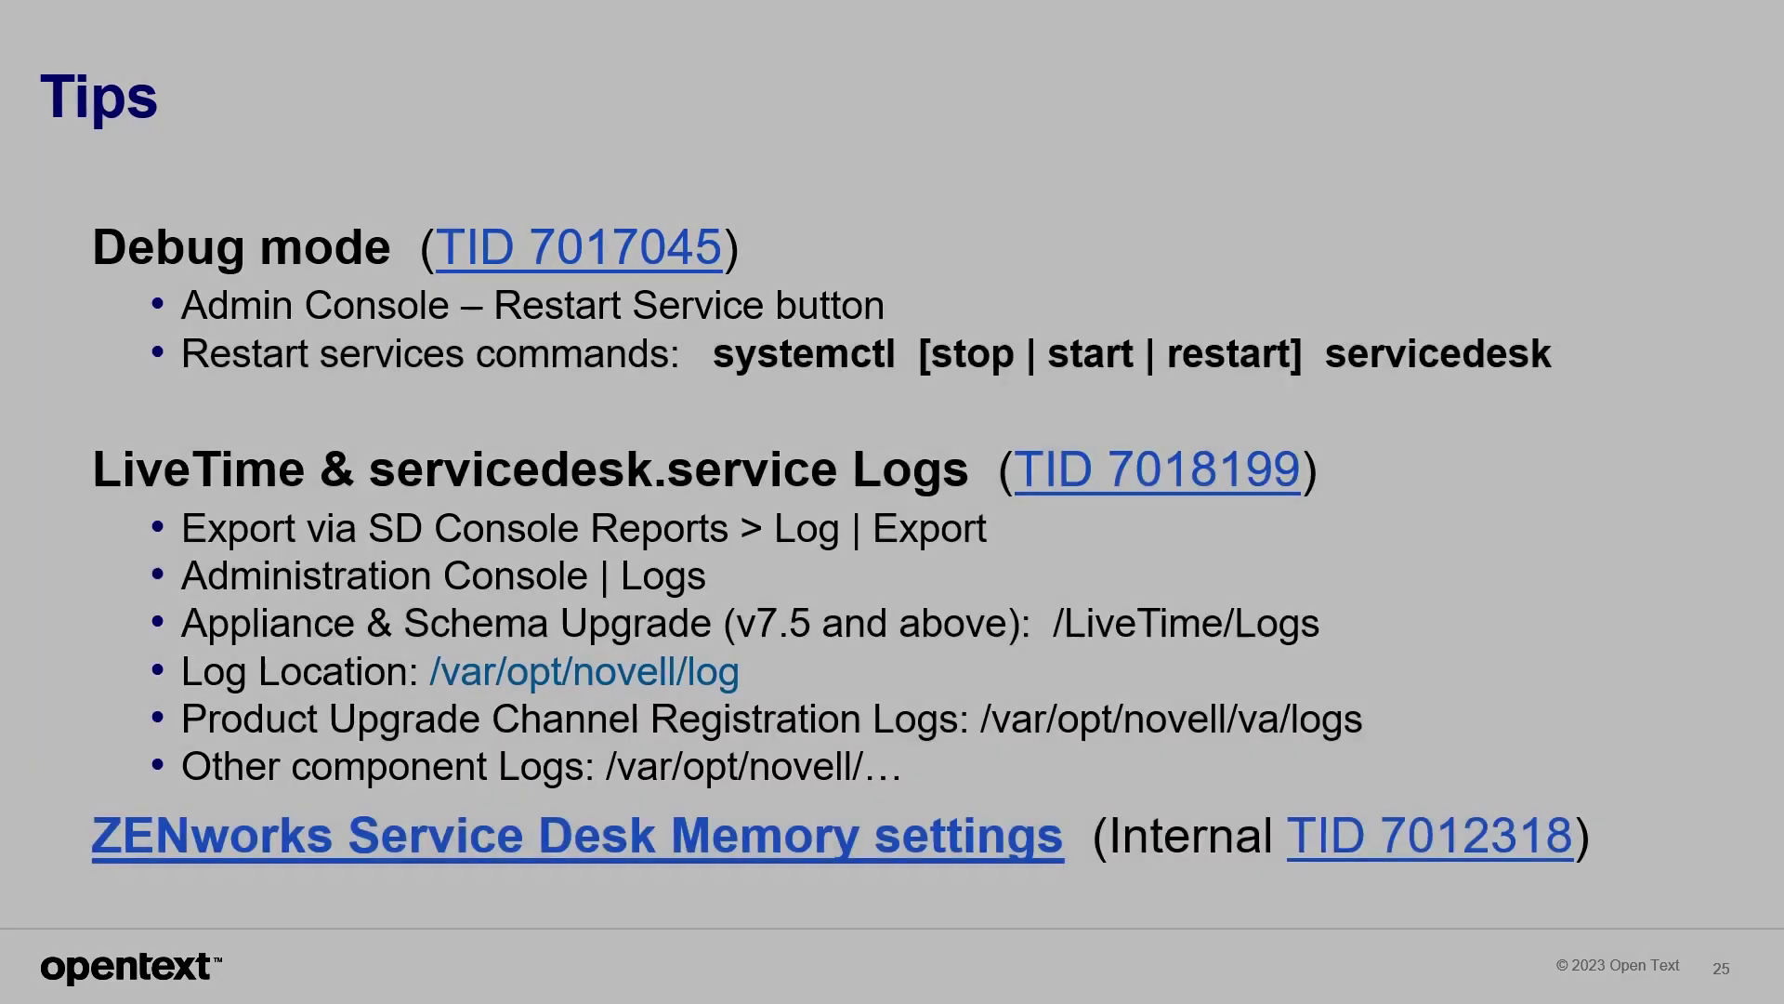